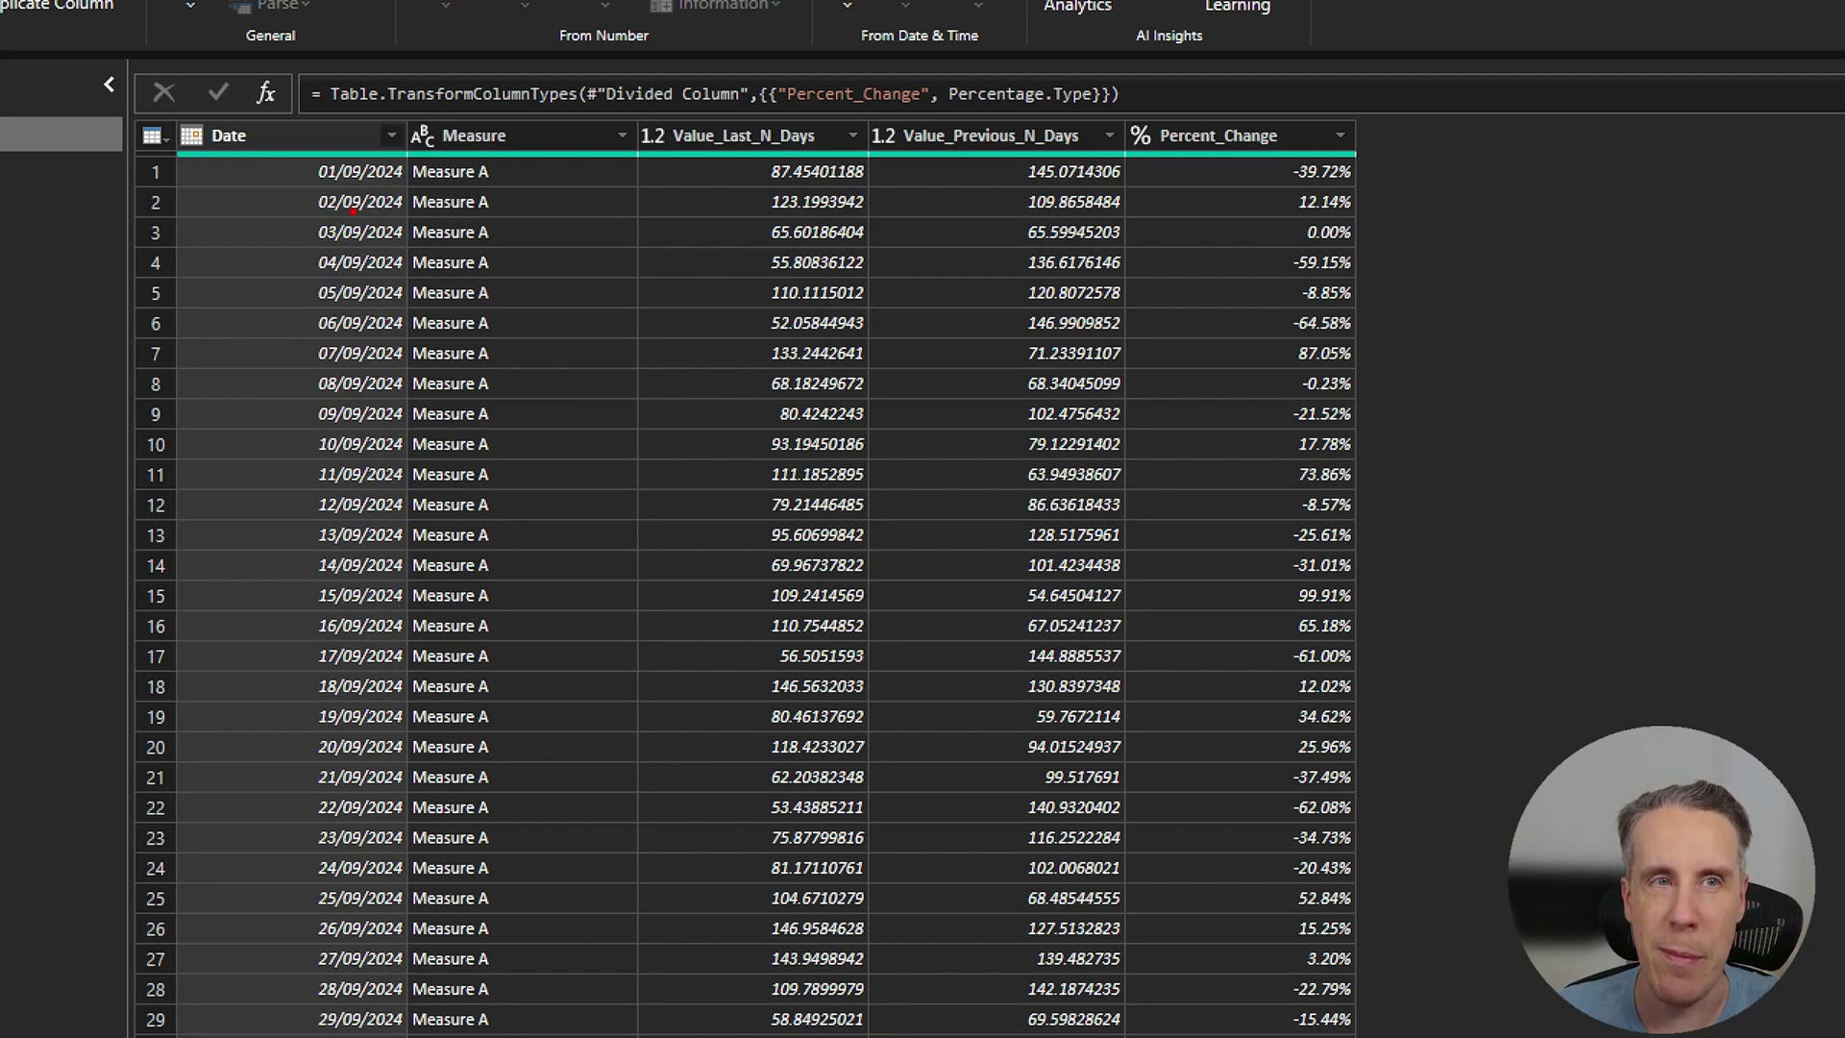
pyautogui.moveTo(354, 211); pyautogui.dragTo(430, 320)
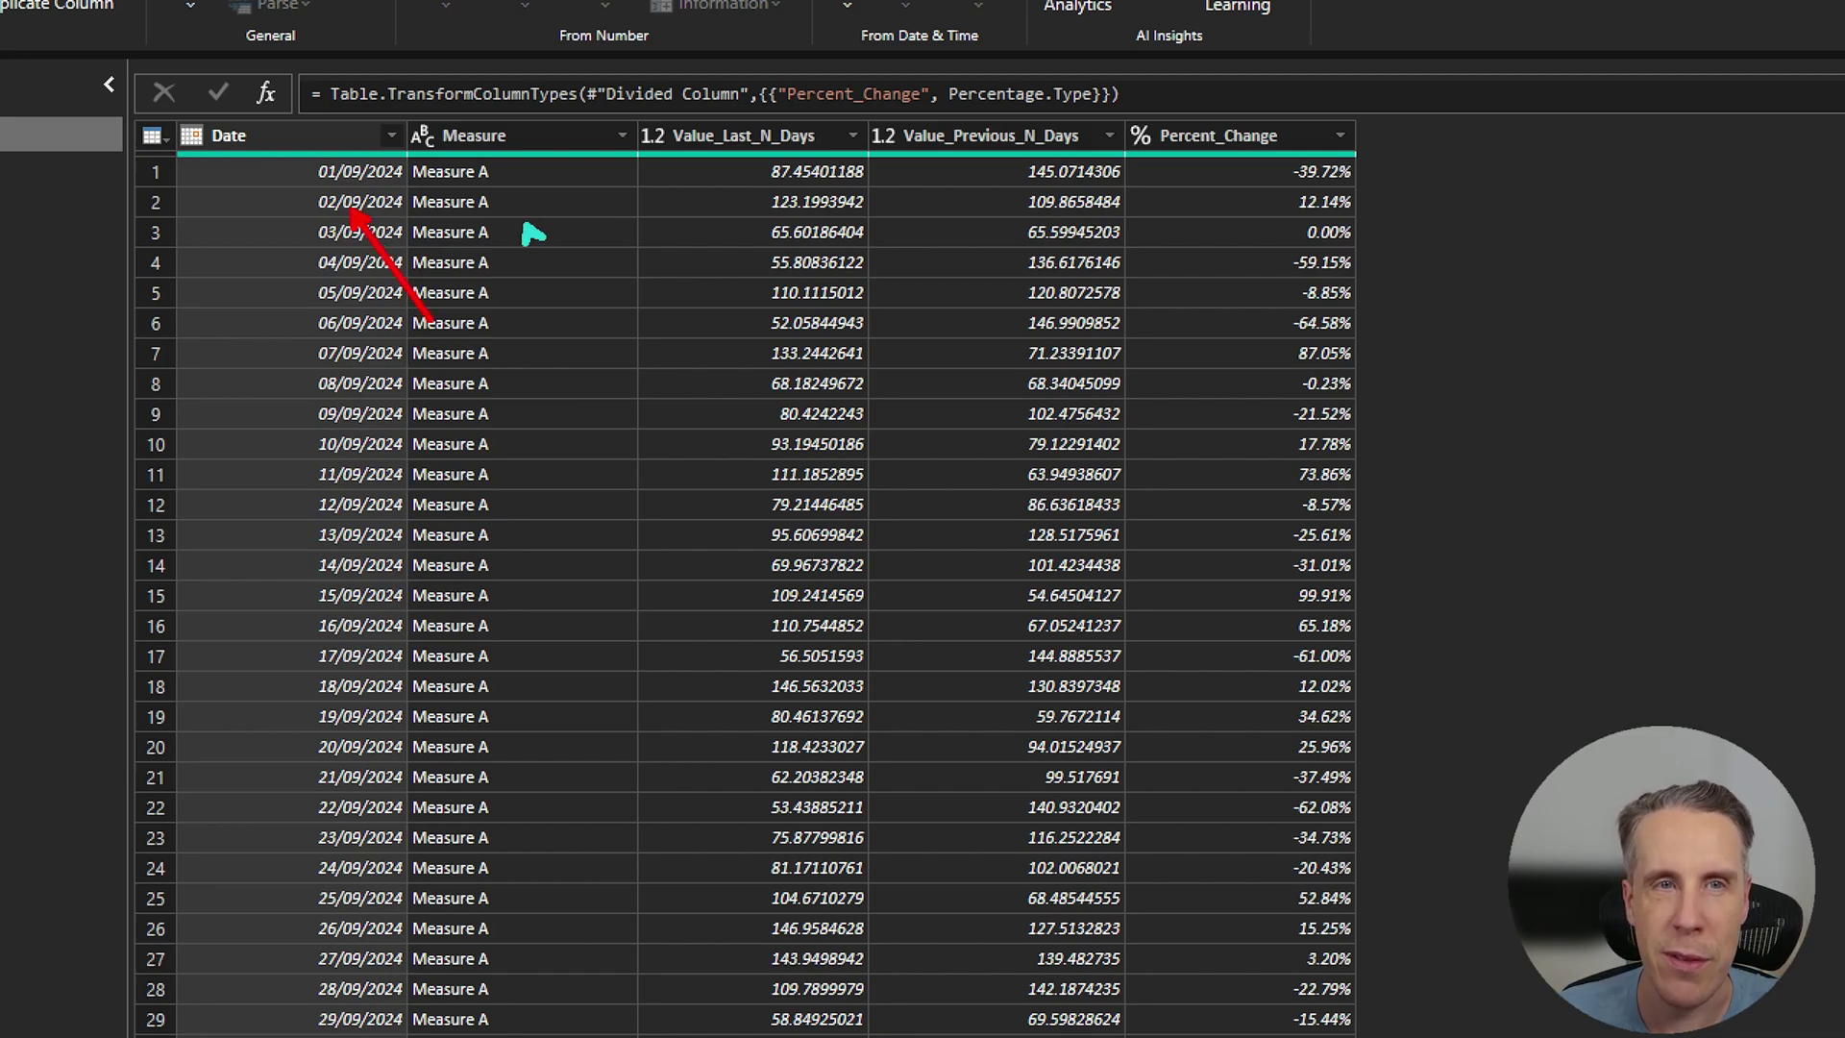
pyautogui.moveTo(533, 234); pyautogui.dragTo(591, 346)
pyautogui.moveTo(821, 235); pyautogui.dragTo(930, 370)
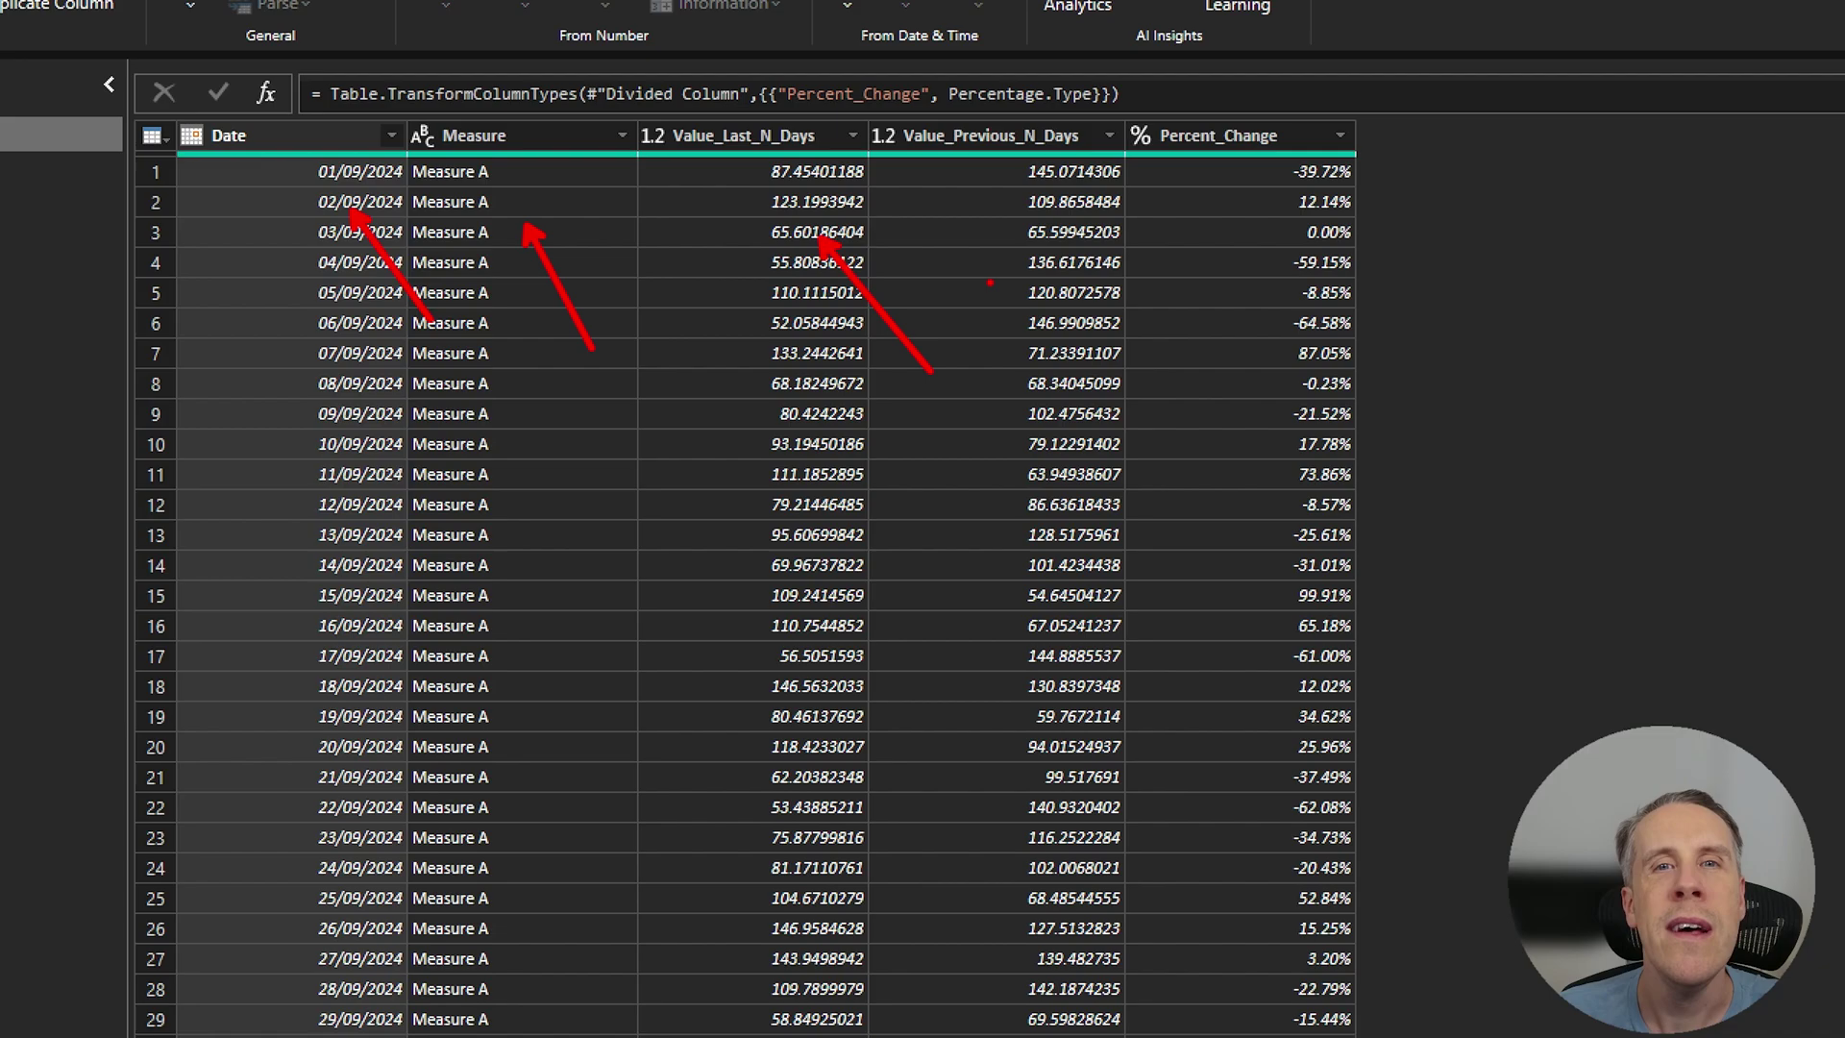
pyautogui.moveTo(990, 283); pyautogui.dragTo(1109, 382)
pyautogui.moveTo(1196, 302); pyautogui.dragTo(1336, 394)
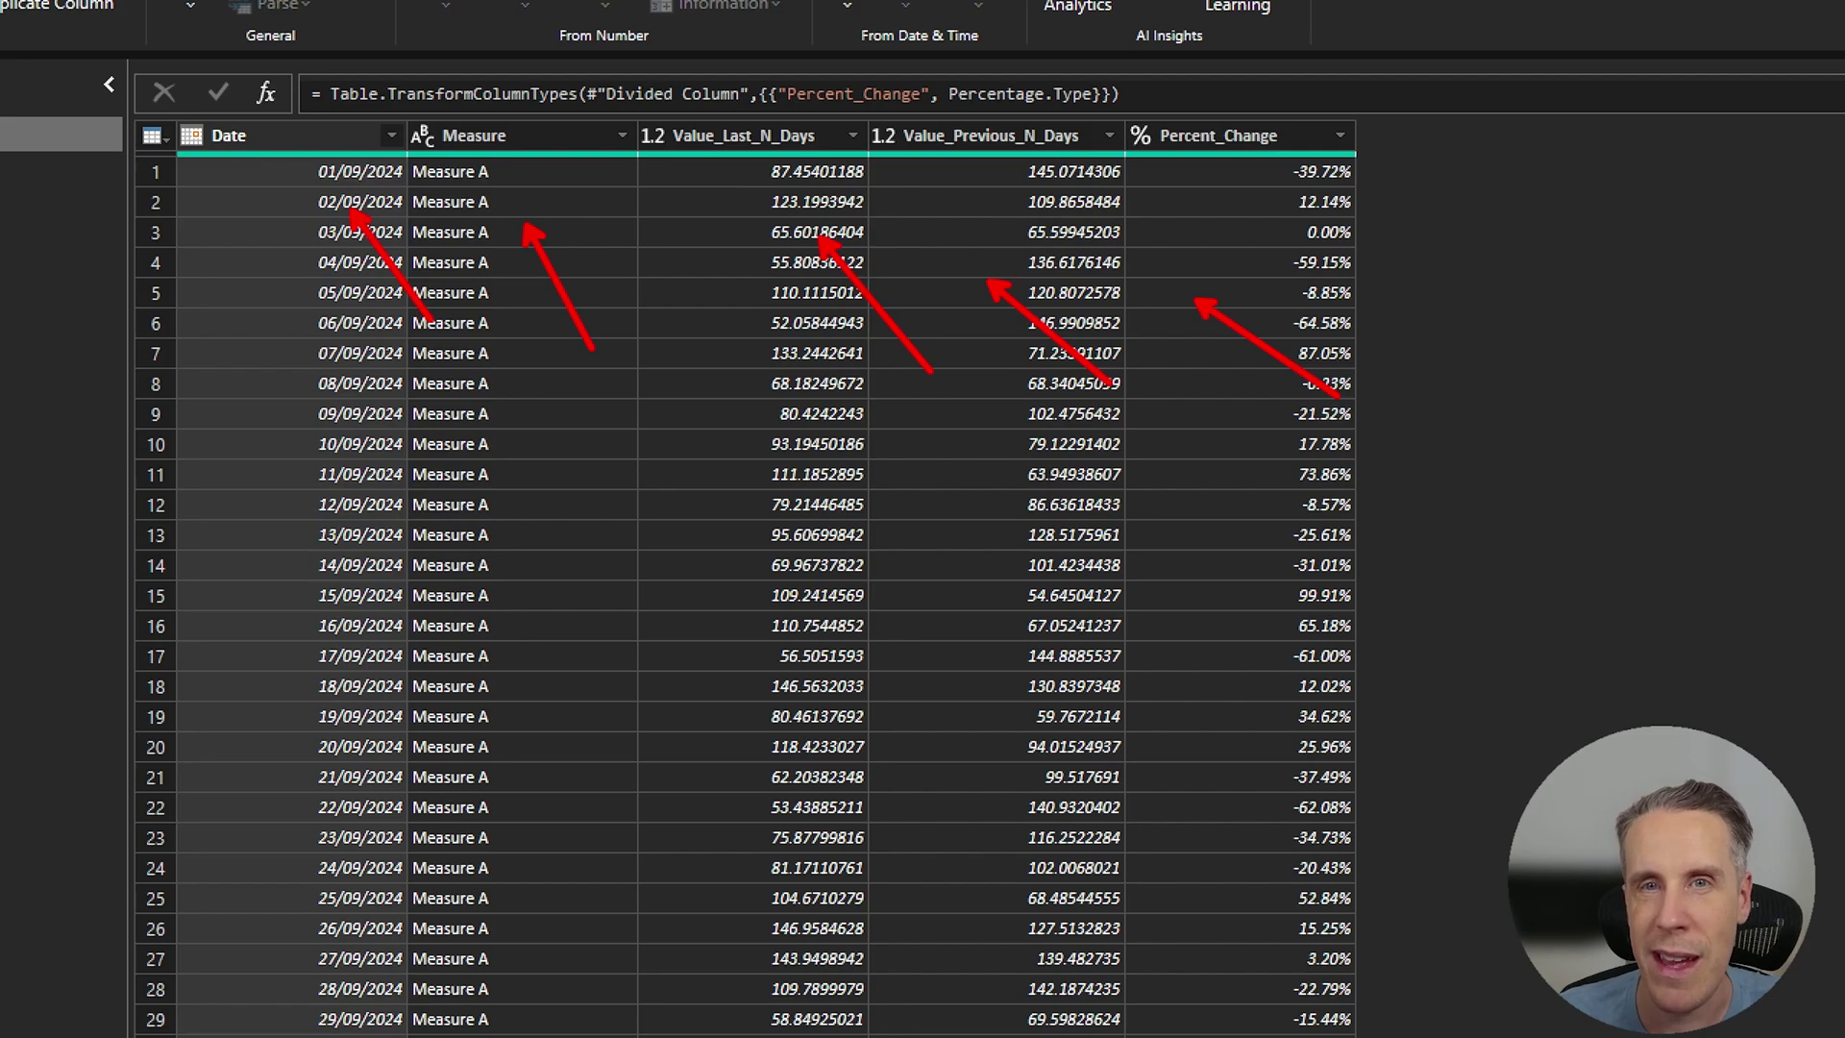
pyautogui.press('Escape')
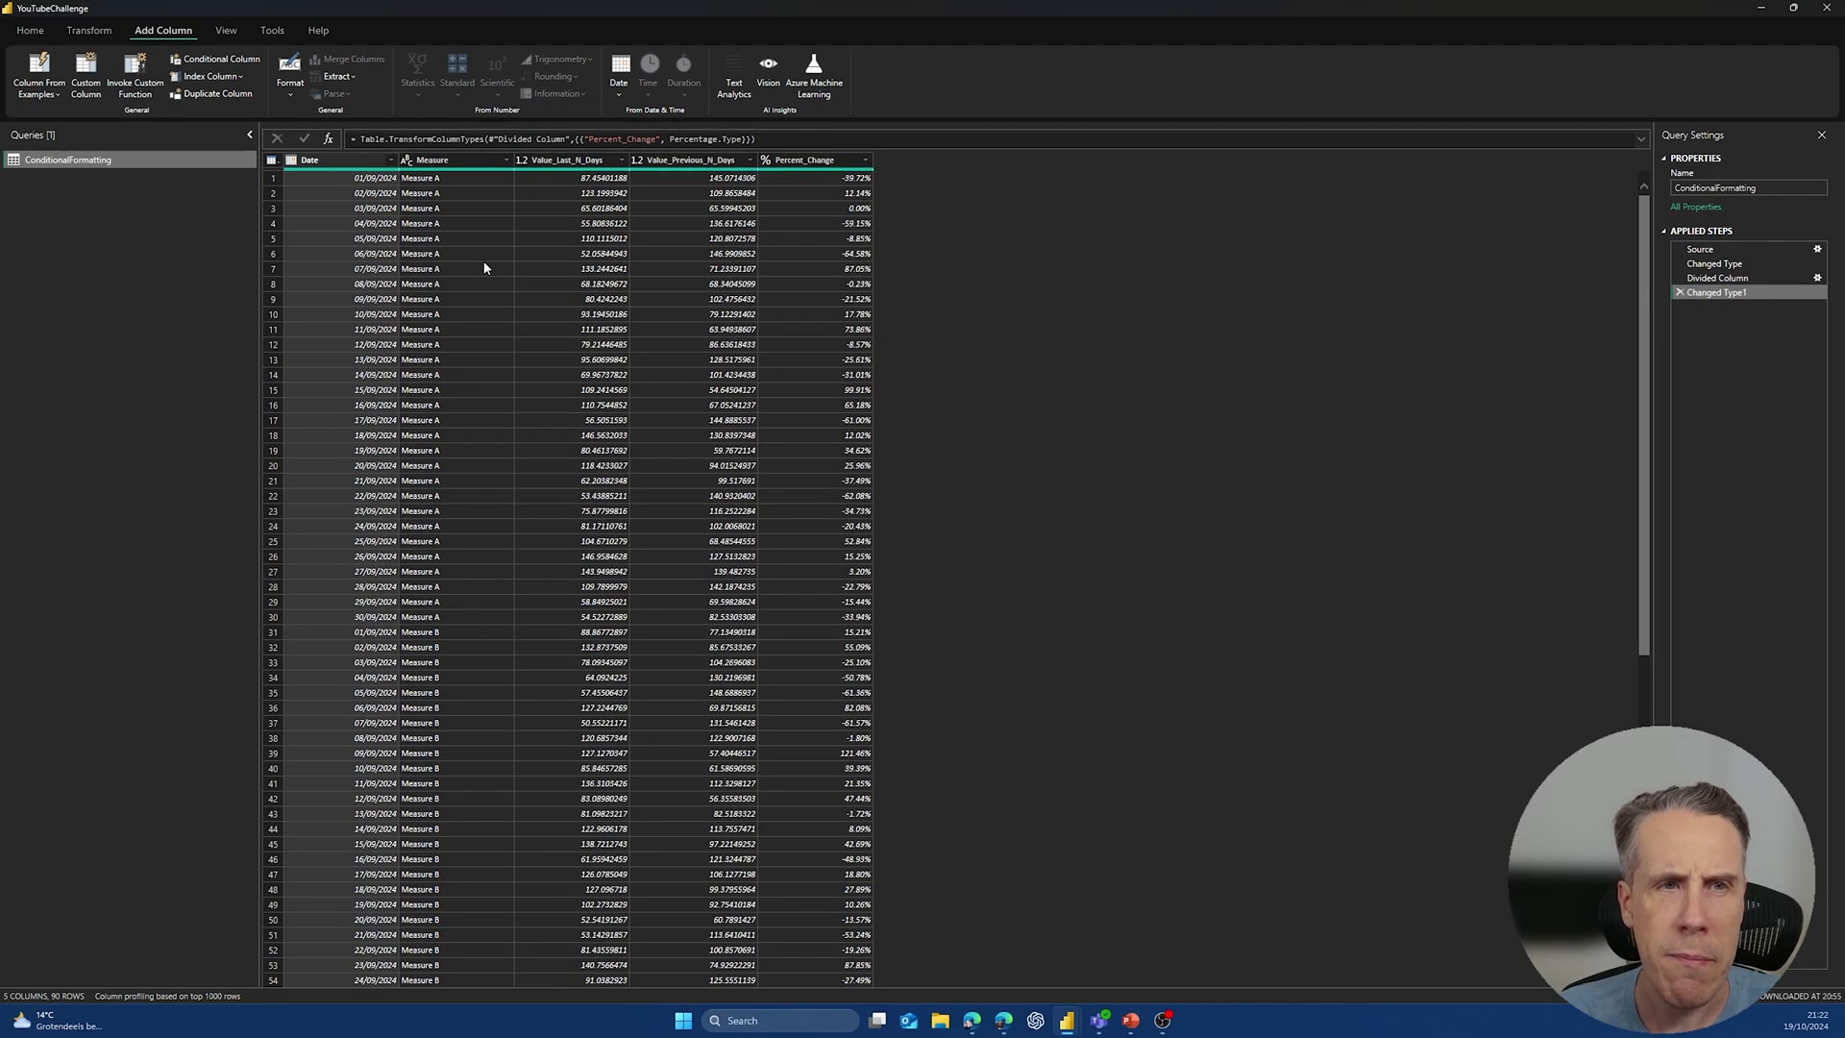
pyautogui.moveTo(1067, 1019)
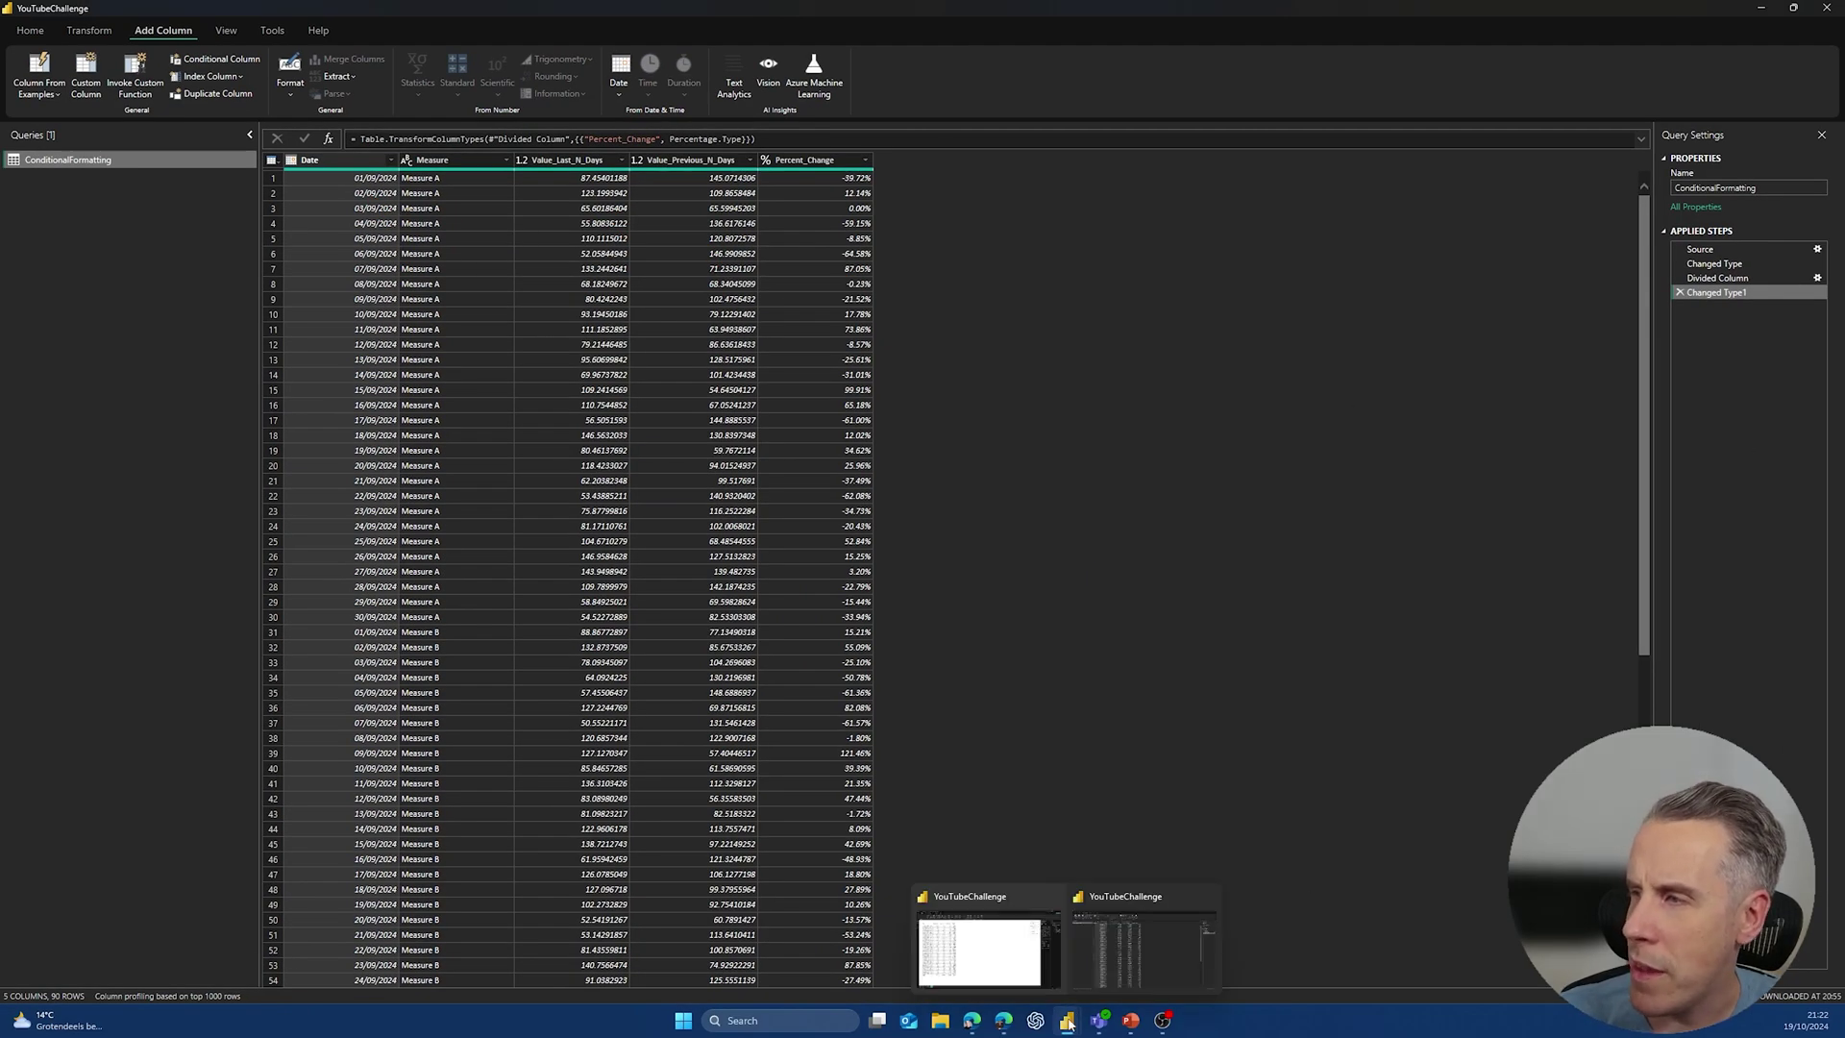
# Step: Select the matrix in the Power BI report and open Background color formatting for Sum of Percent_Change
pyautogui.click(1024, 968)
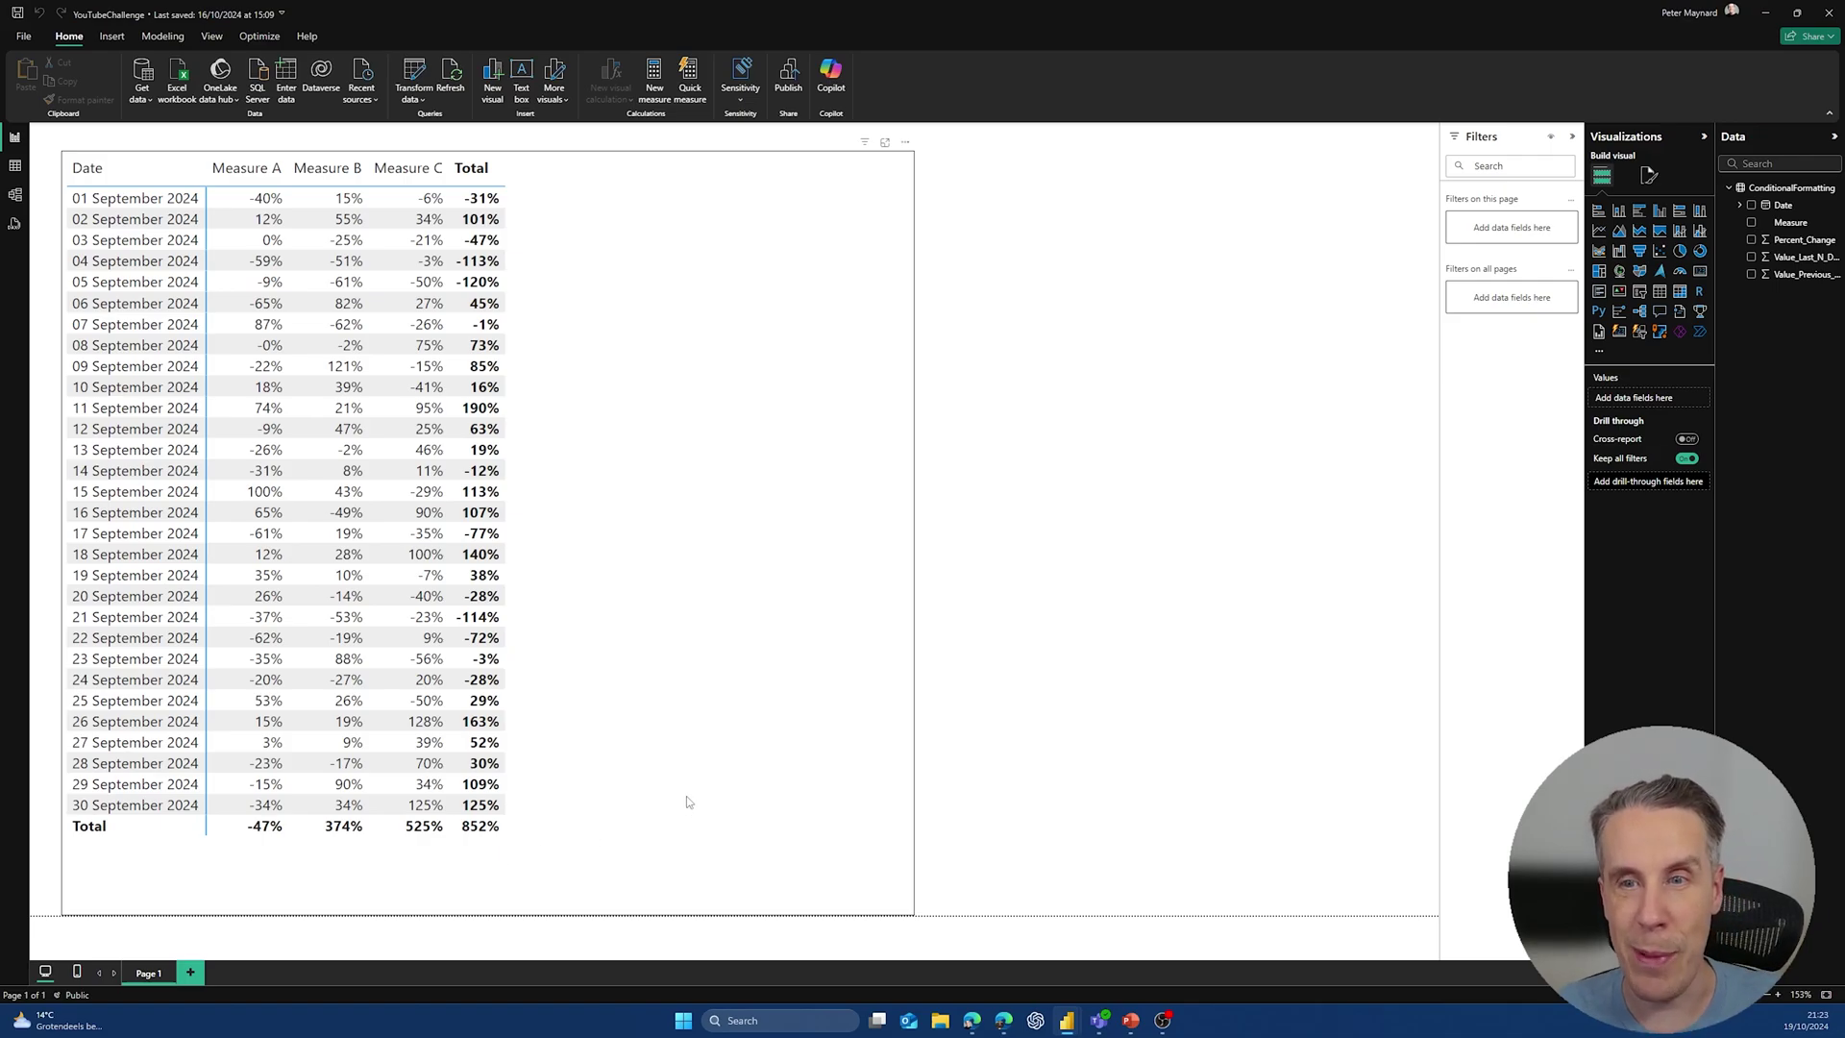
pyautogui.click(763, 635)
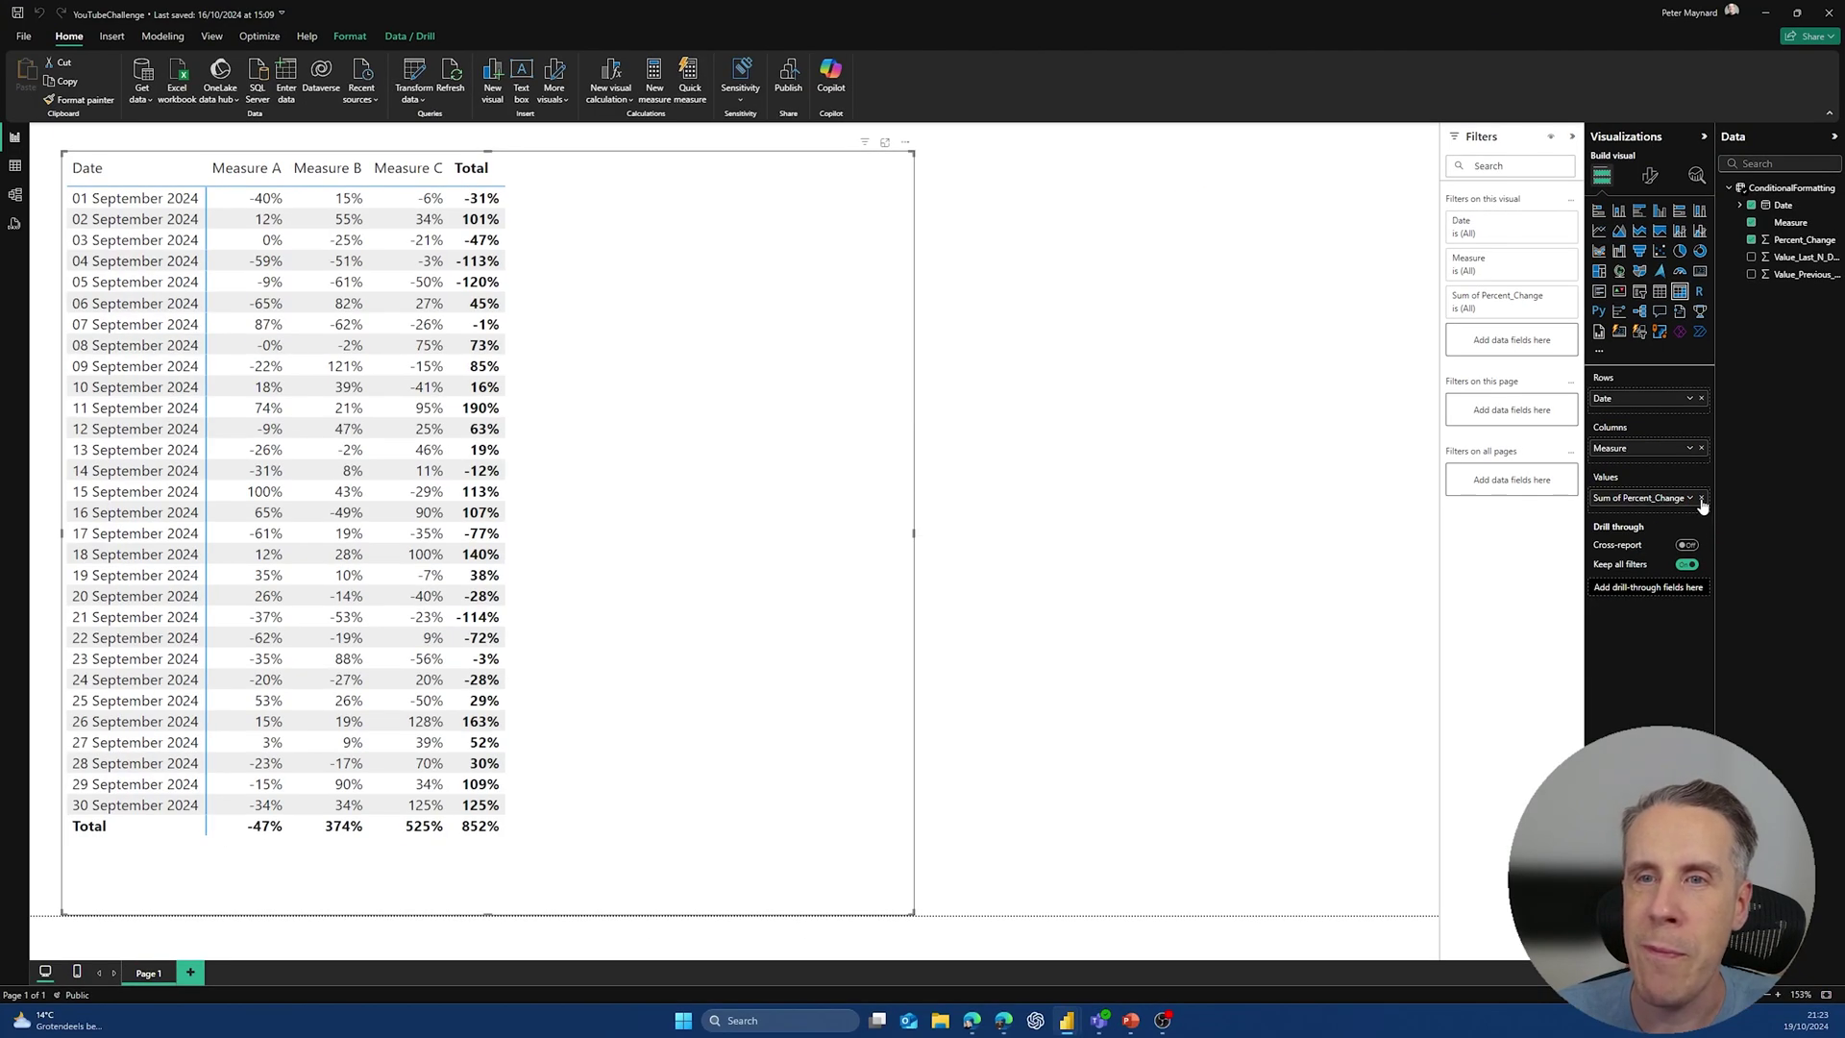
pyautogui.click(1577, 508)
pyautogui.moveTo(1759, 575)
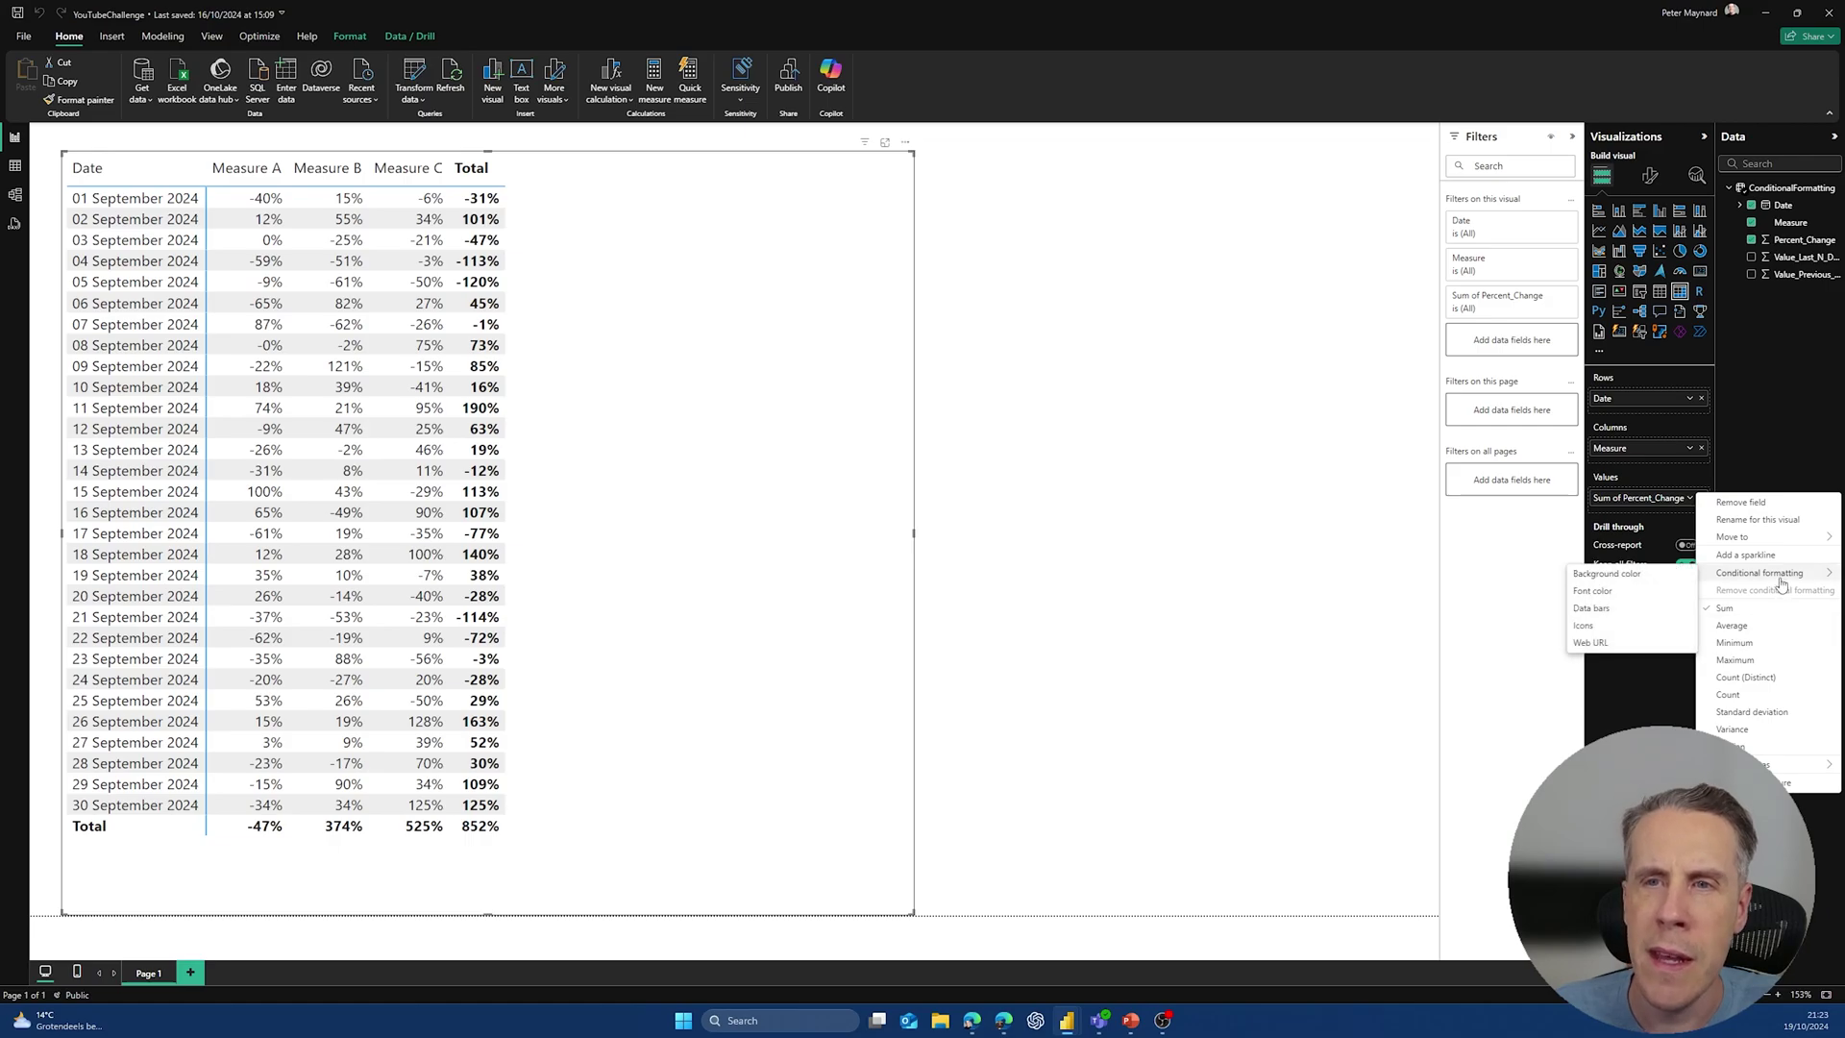
pyautogui.click(1663, 576)
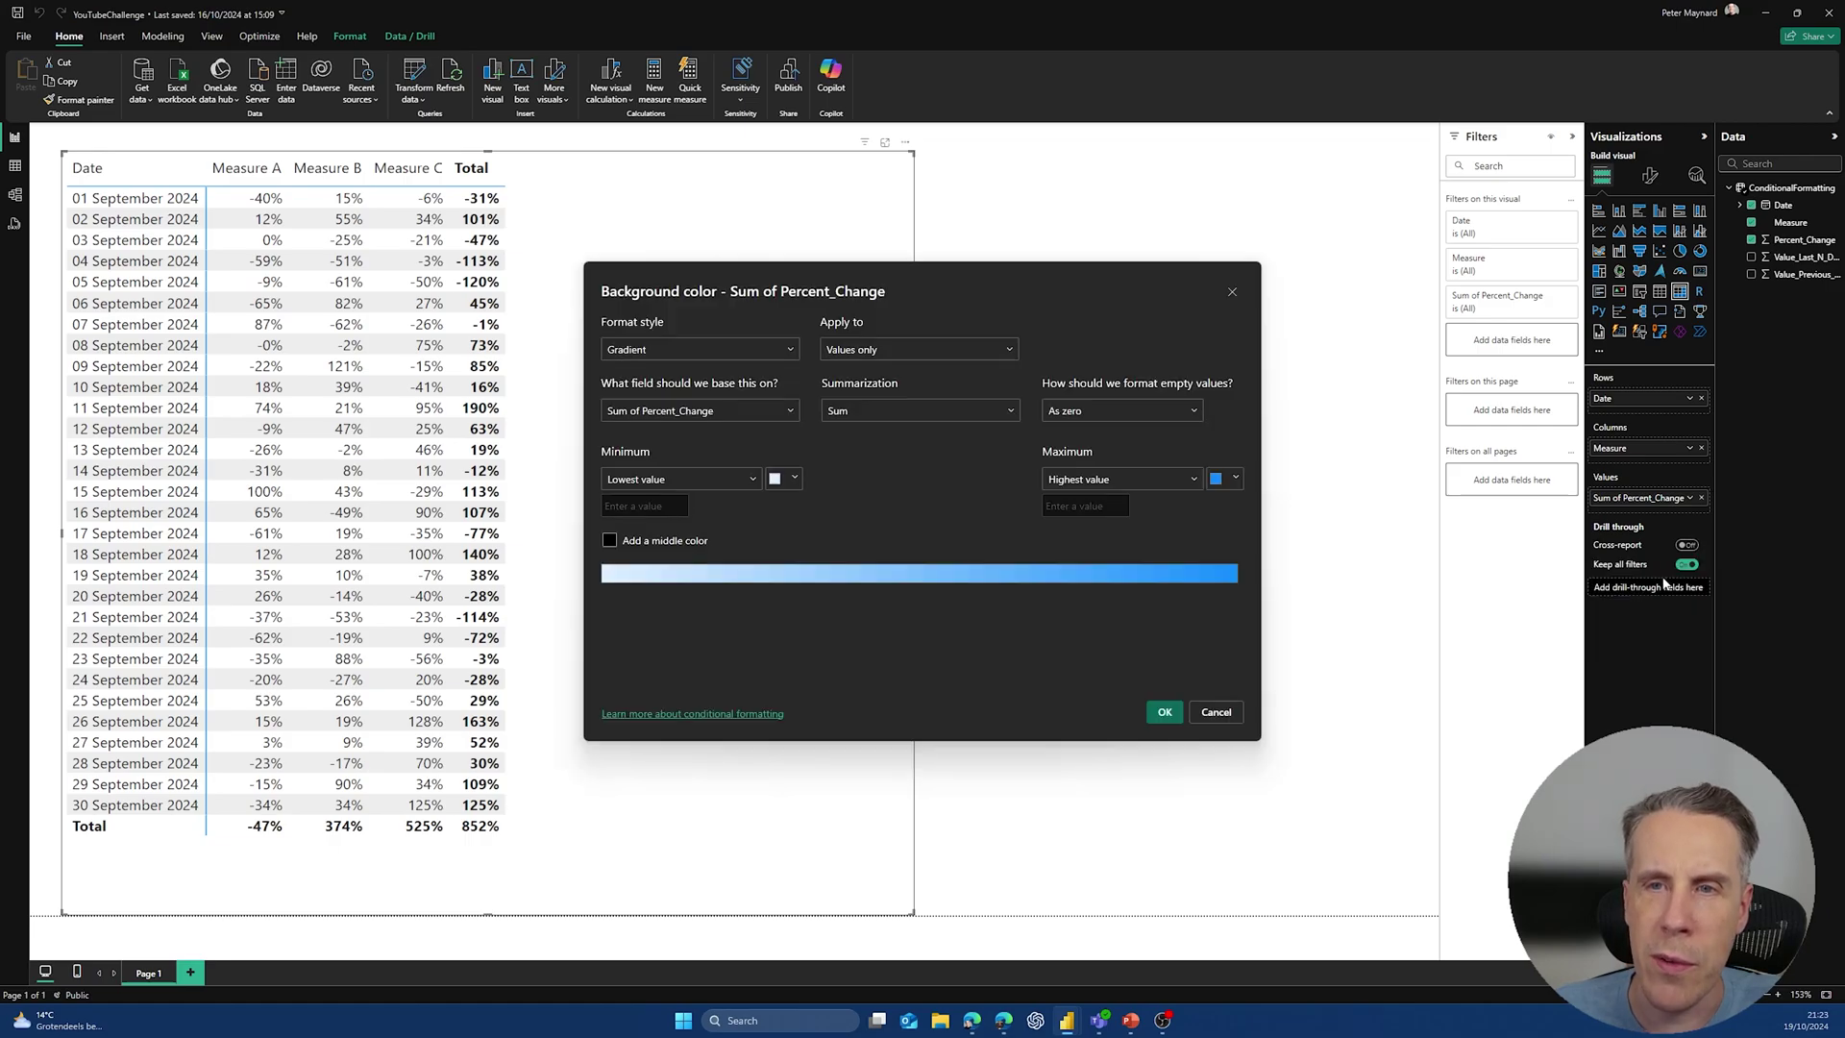
# Step: Switch the background to Rules with a 20 Percent upper bound in bright green (#1DF700)
pyautogui.click(754, 354)
pyautogui.click(731, 396)
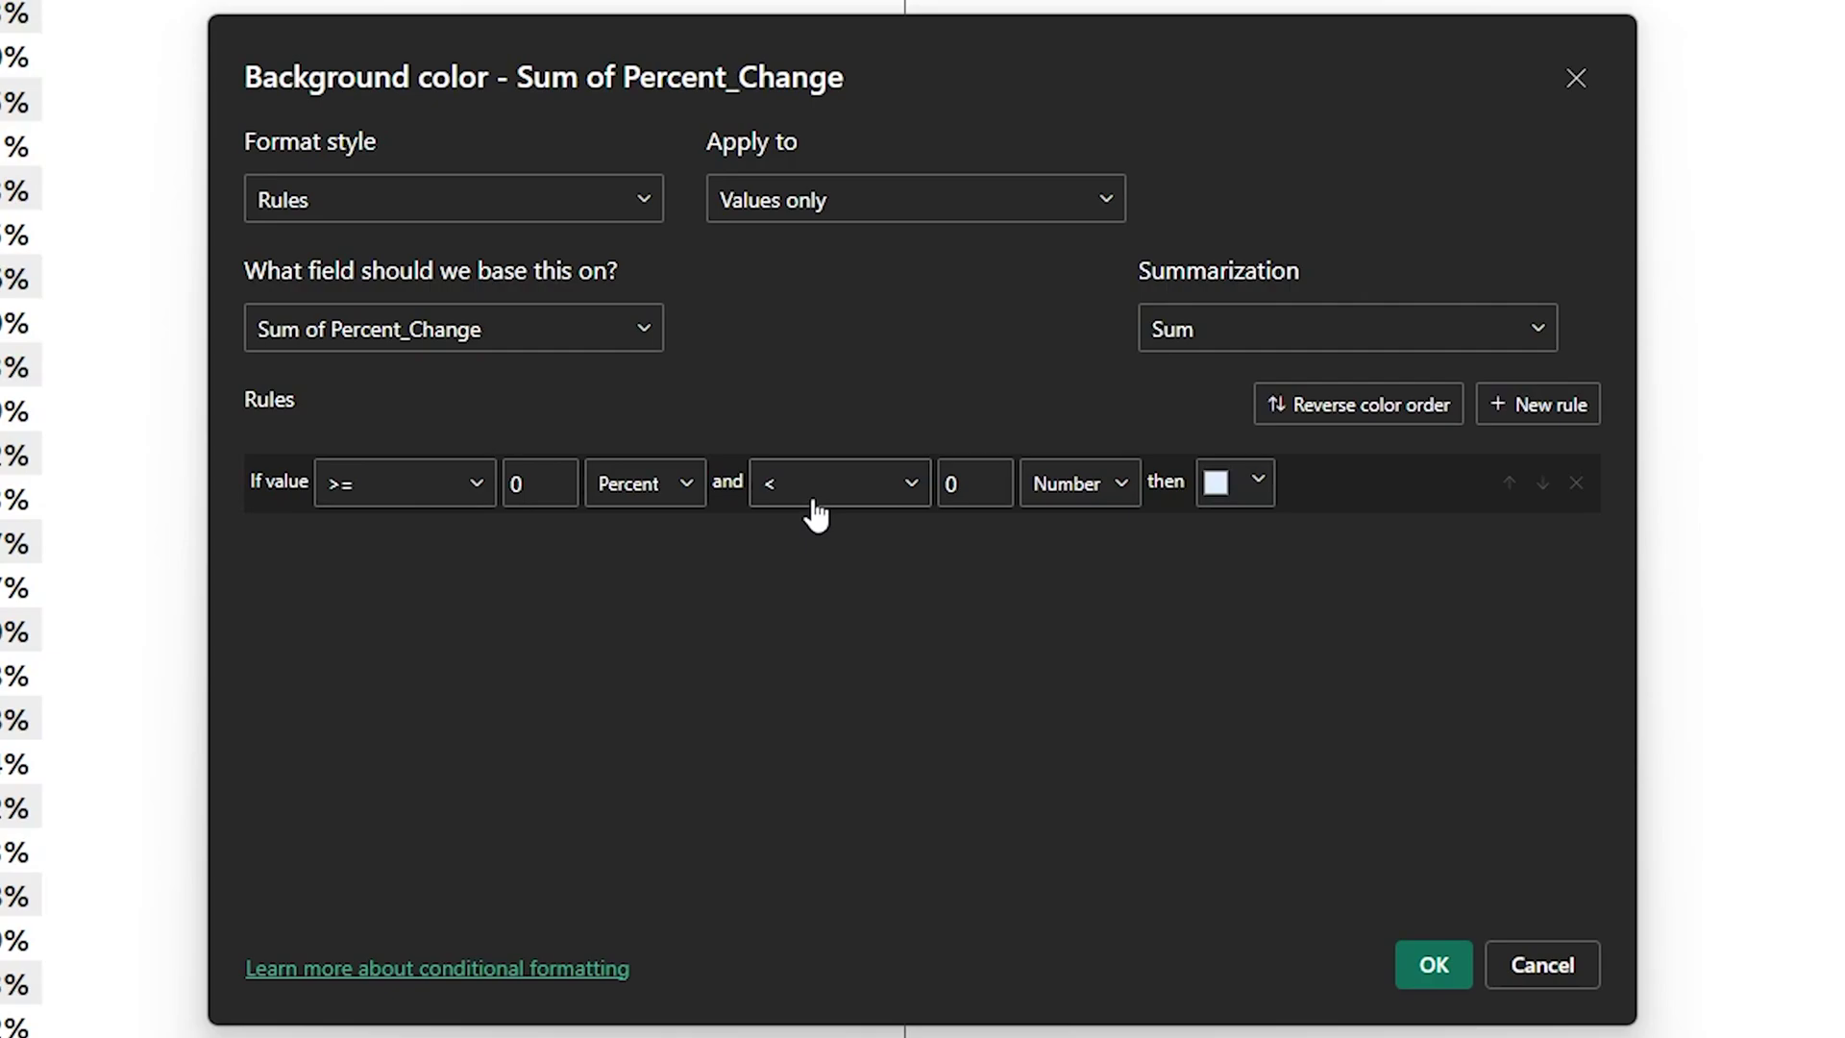
pyautogui.click(1099, 483)
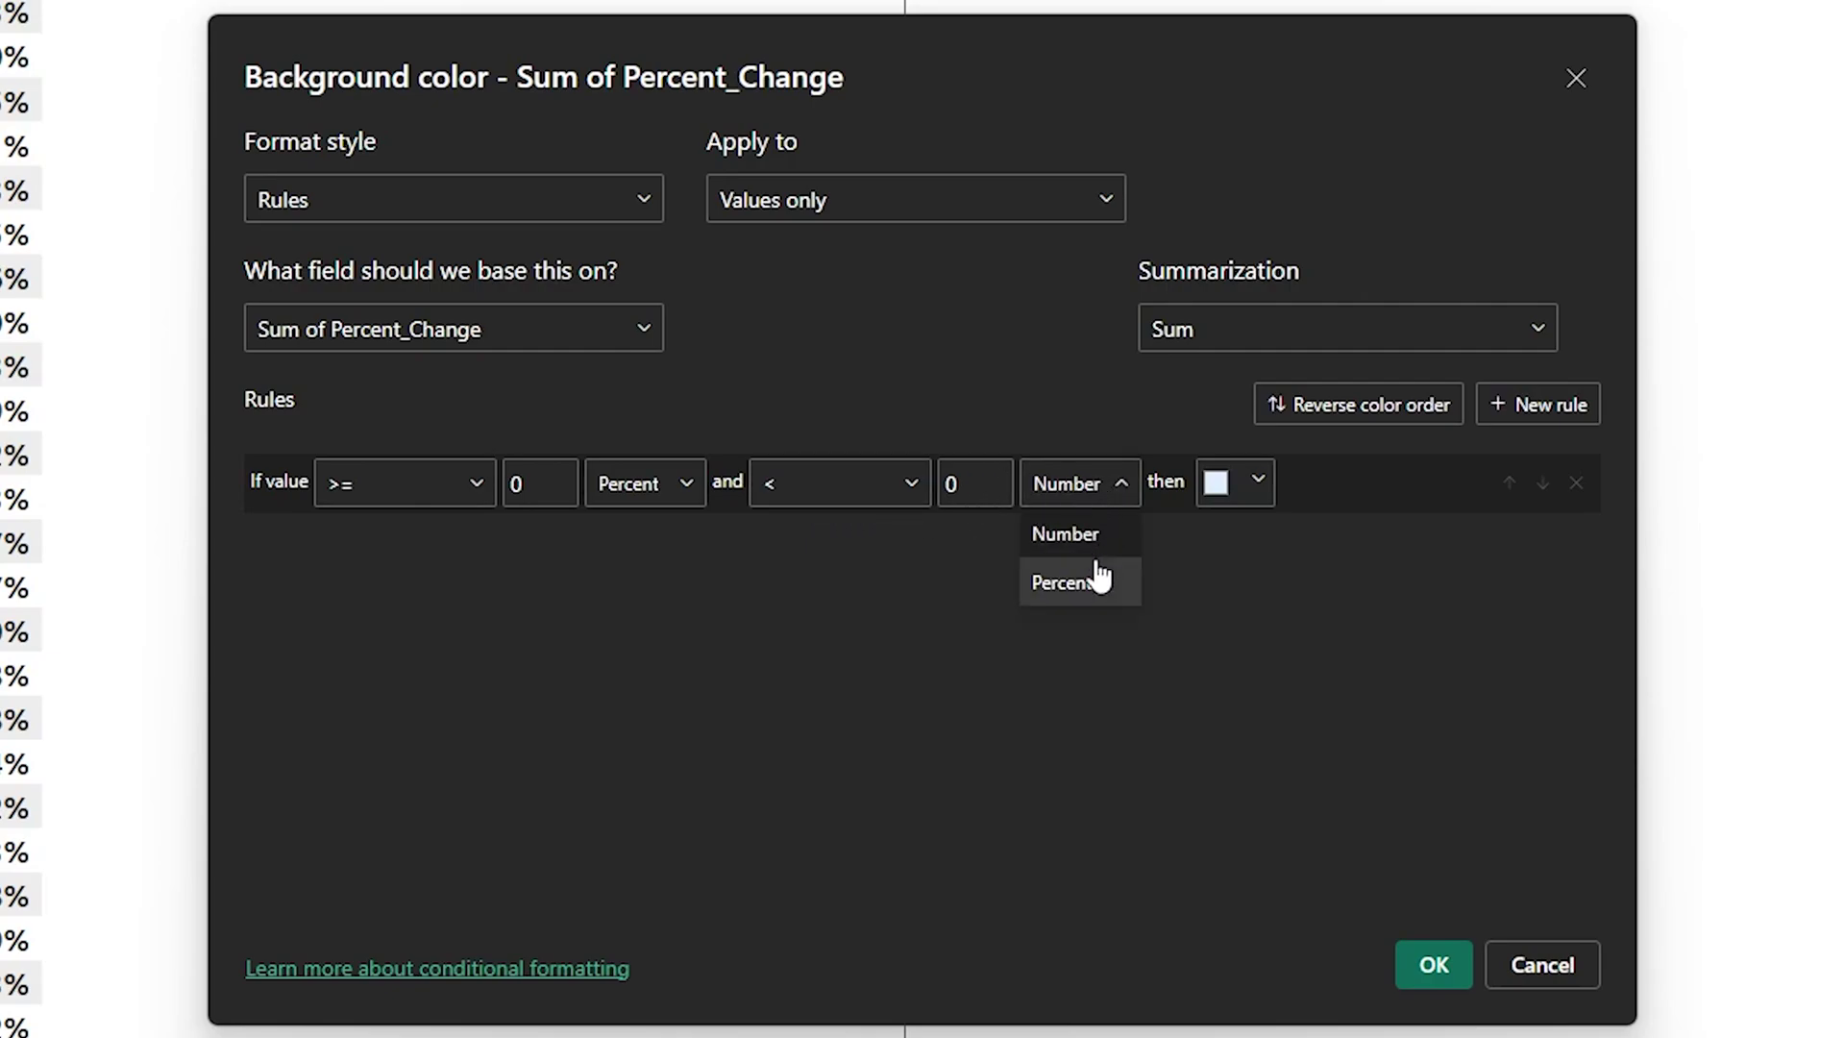
pyautogui.click(1099, 576)
pyautogui.doubleClick(984, 474)
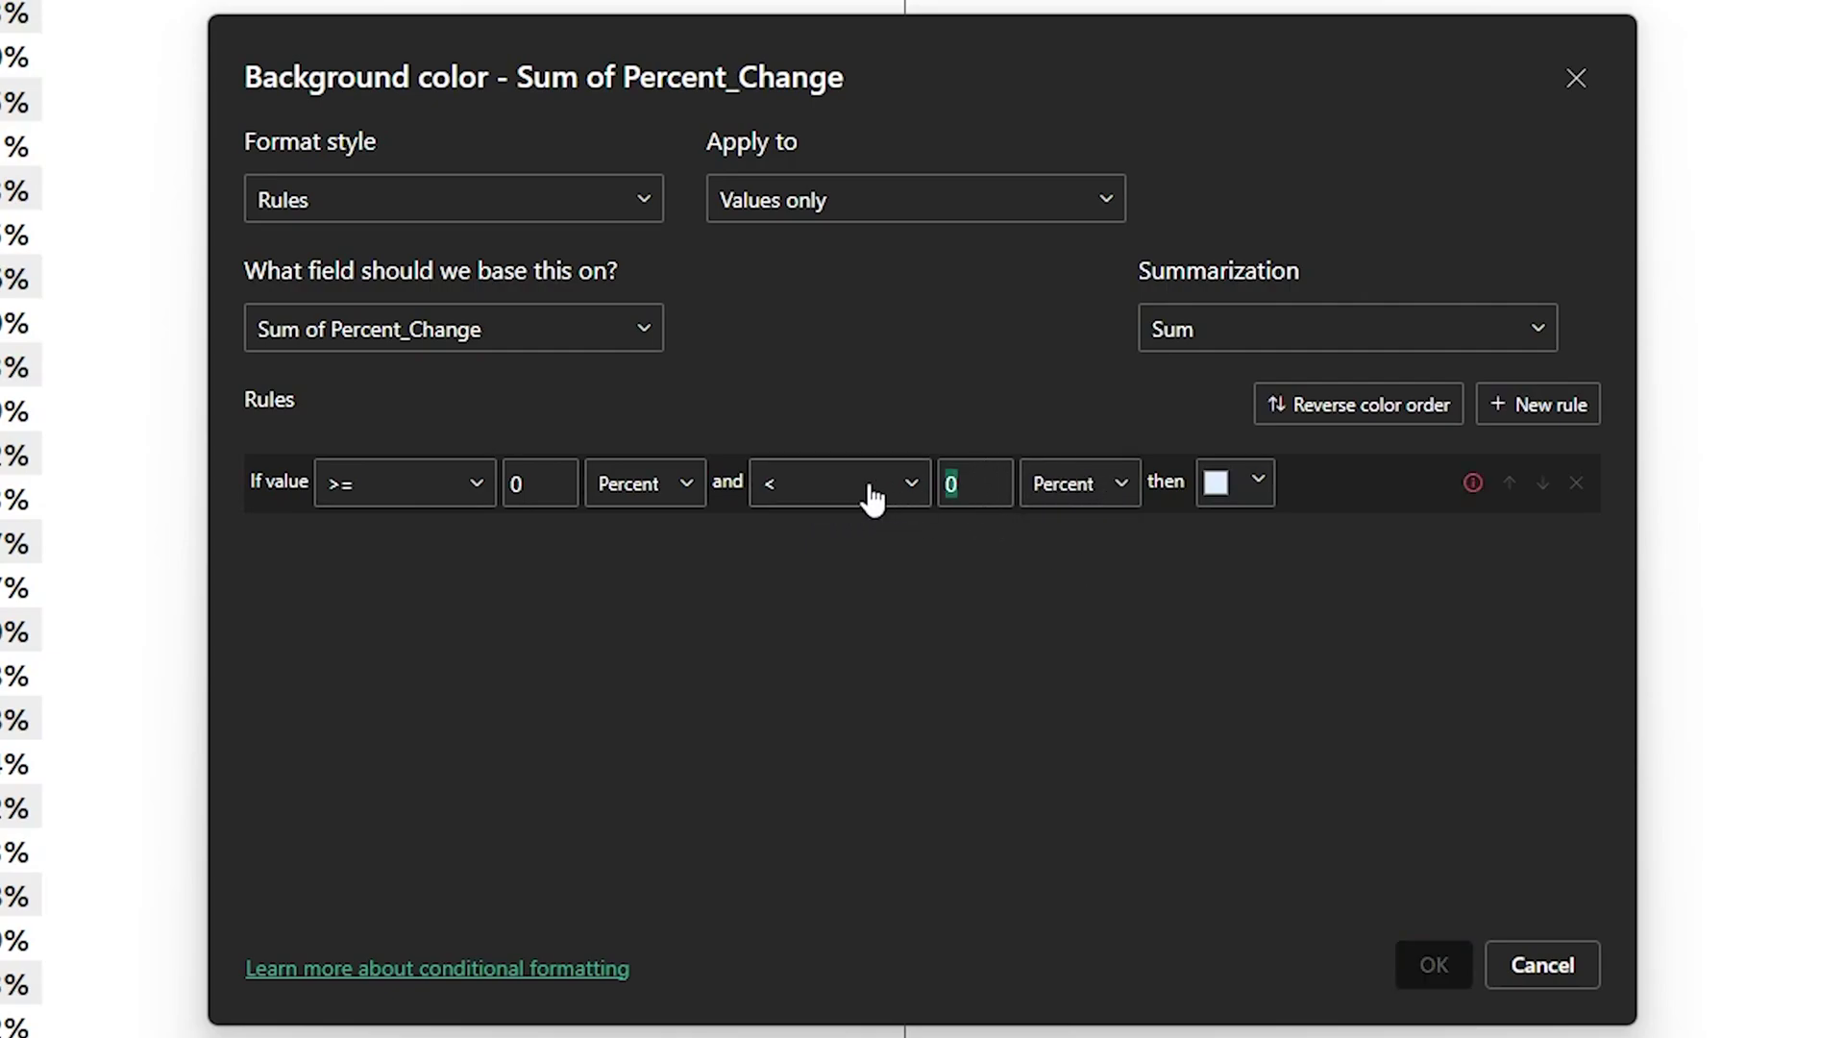
pyautogui.write('20')
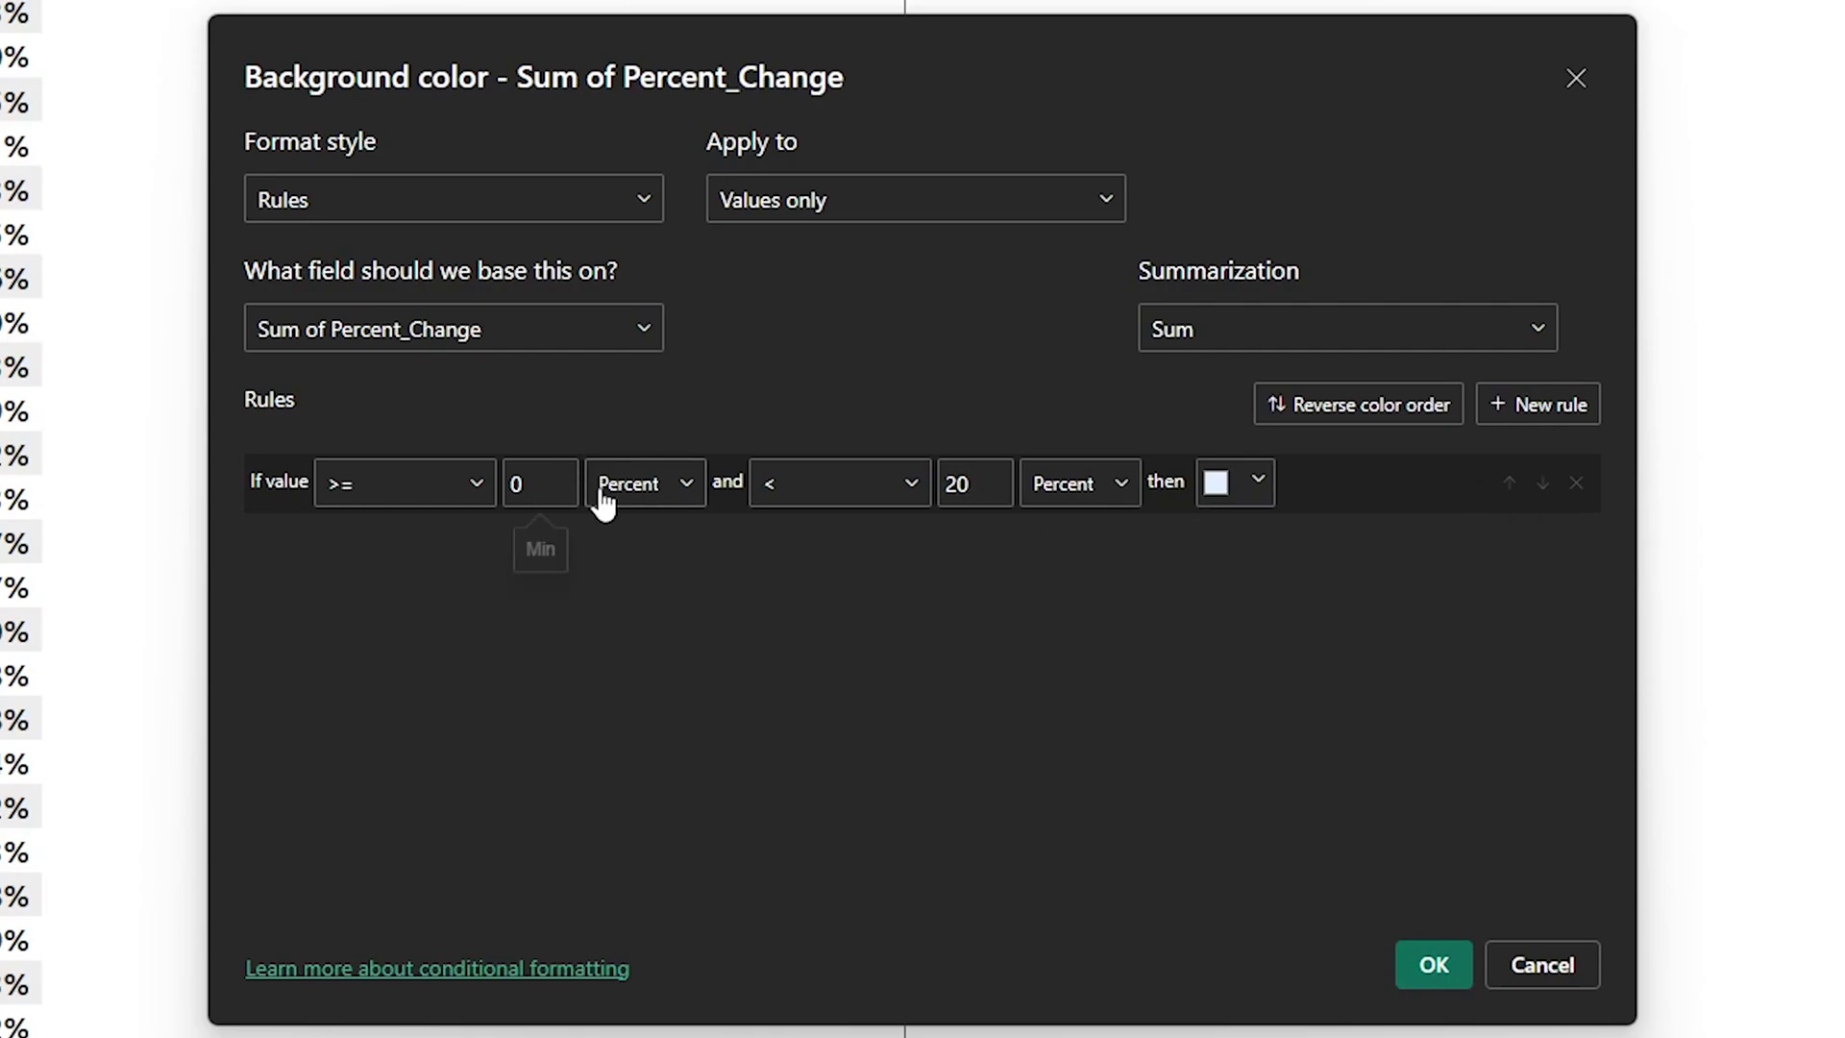
pyautogui.click(1213, 483)
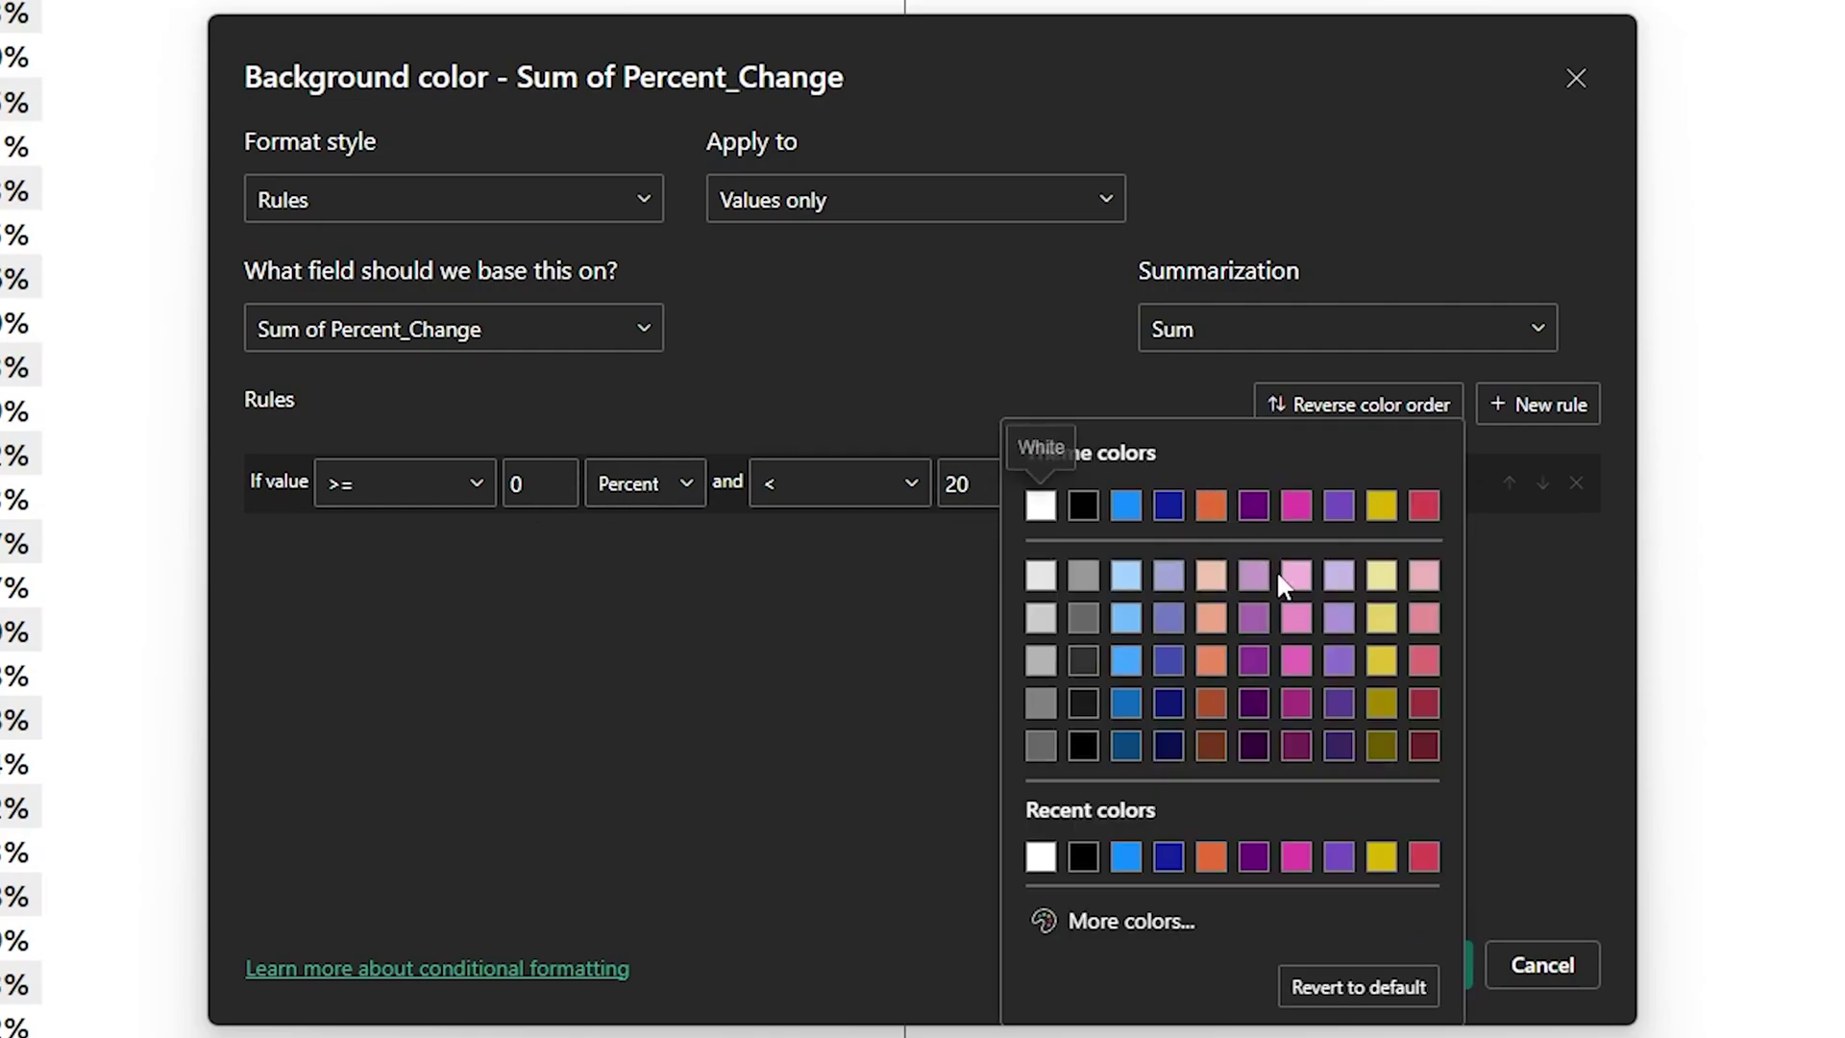
pyautogui.click(1153, 924)
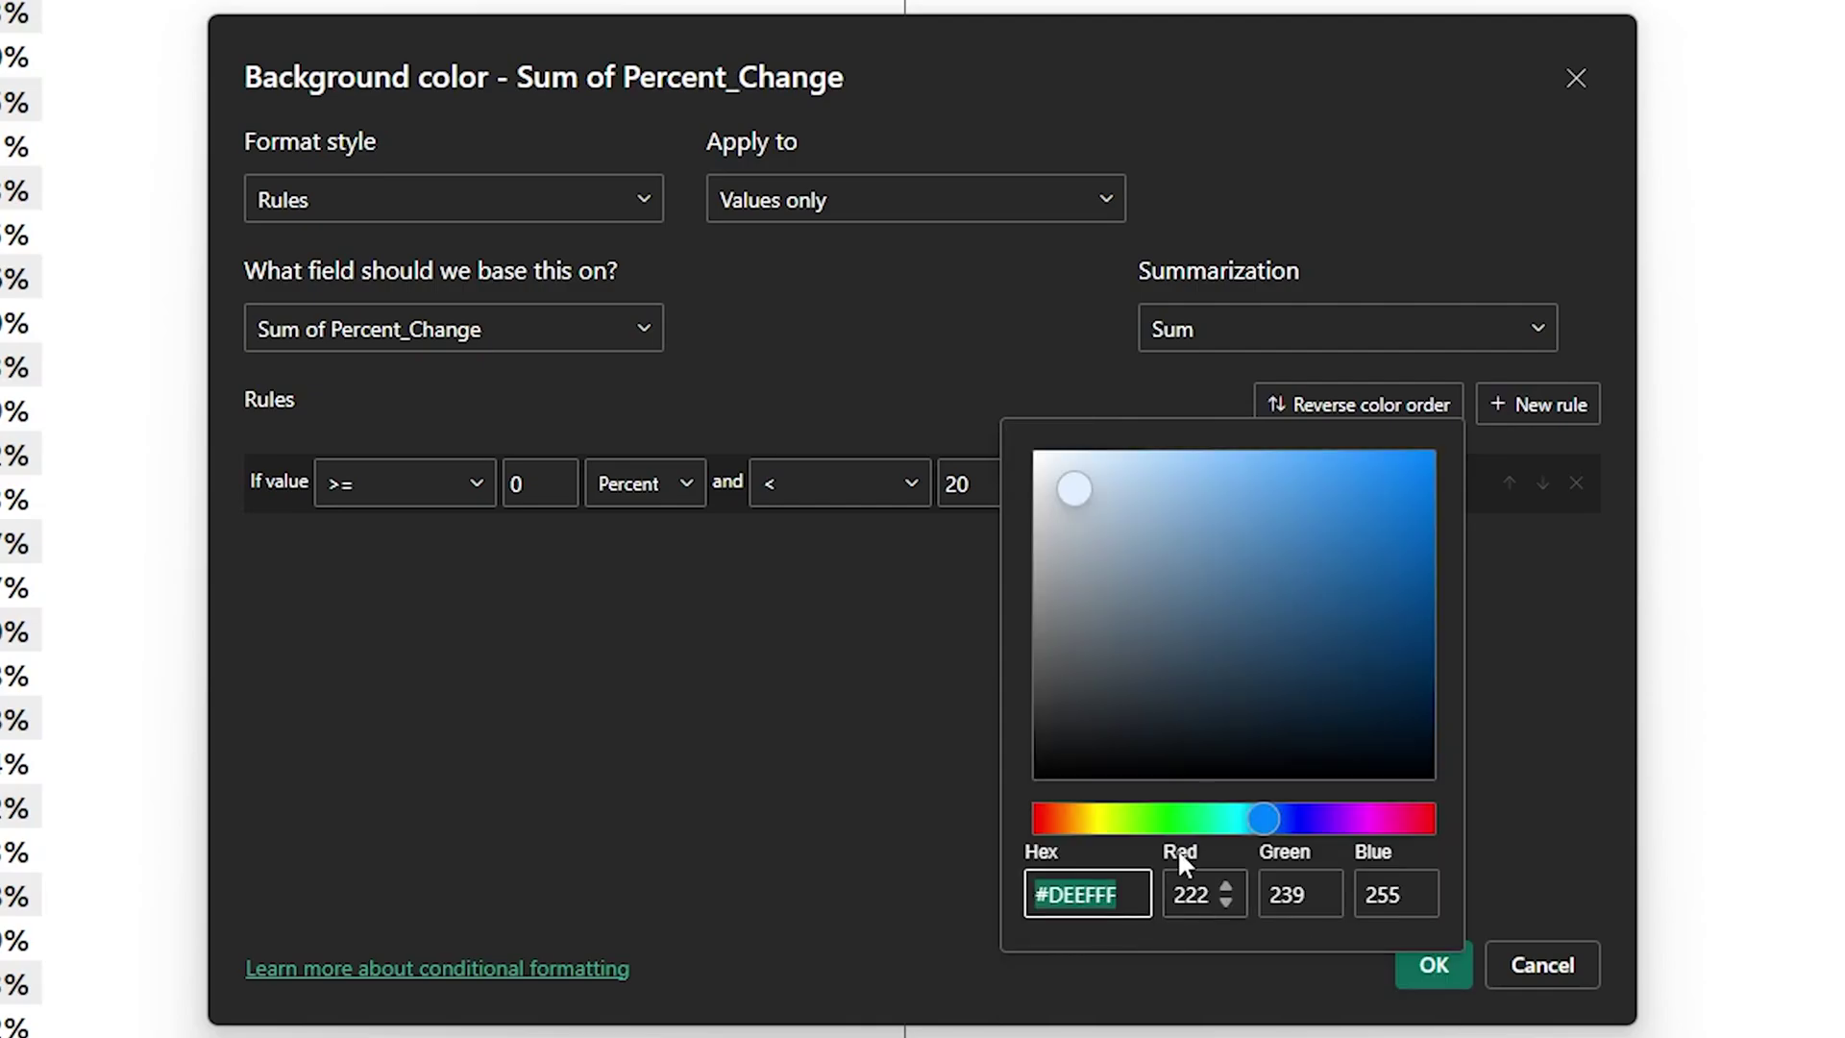
pyautogui.moveTo(1178, 822); pyautogui.dragTo(1163, 824)
pyautogui.click(1430, 457)
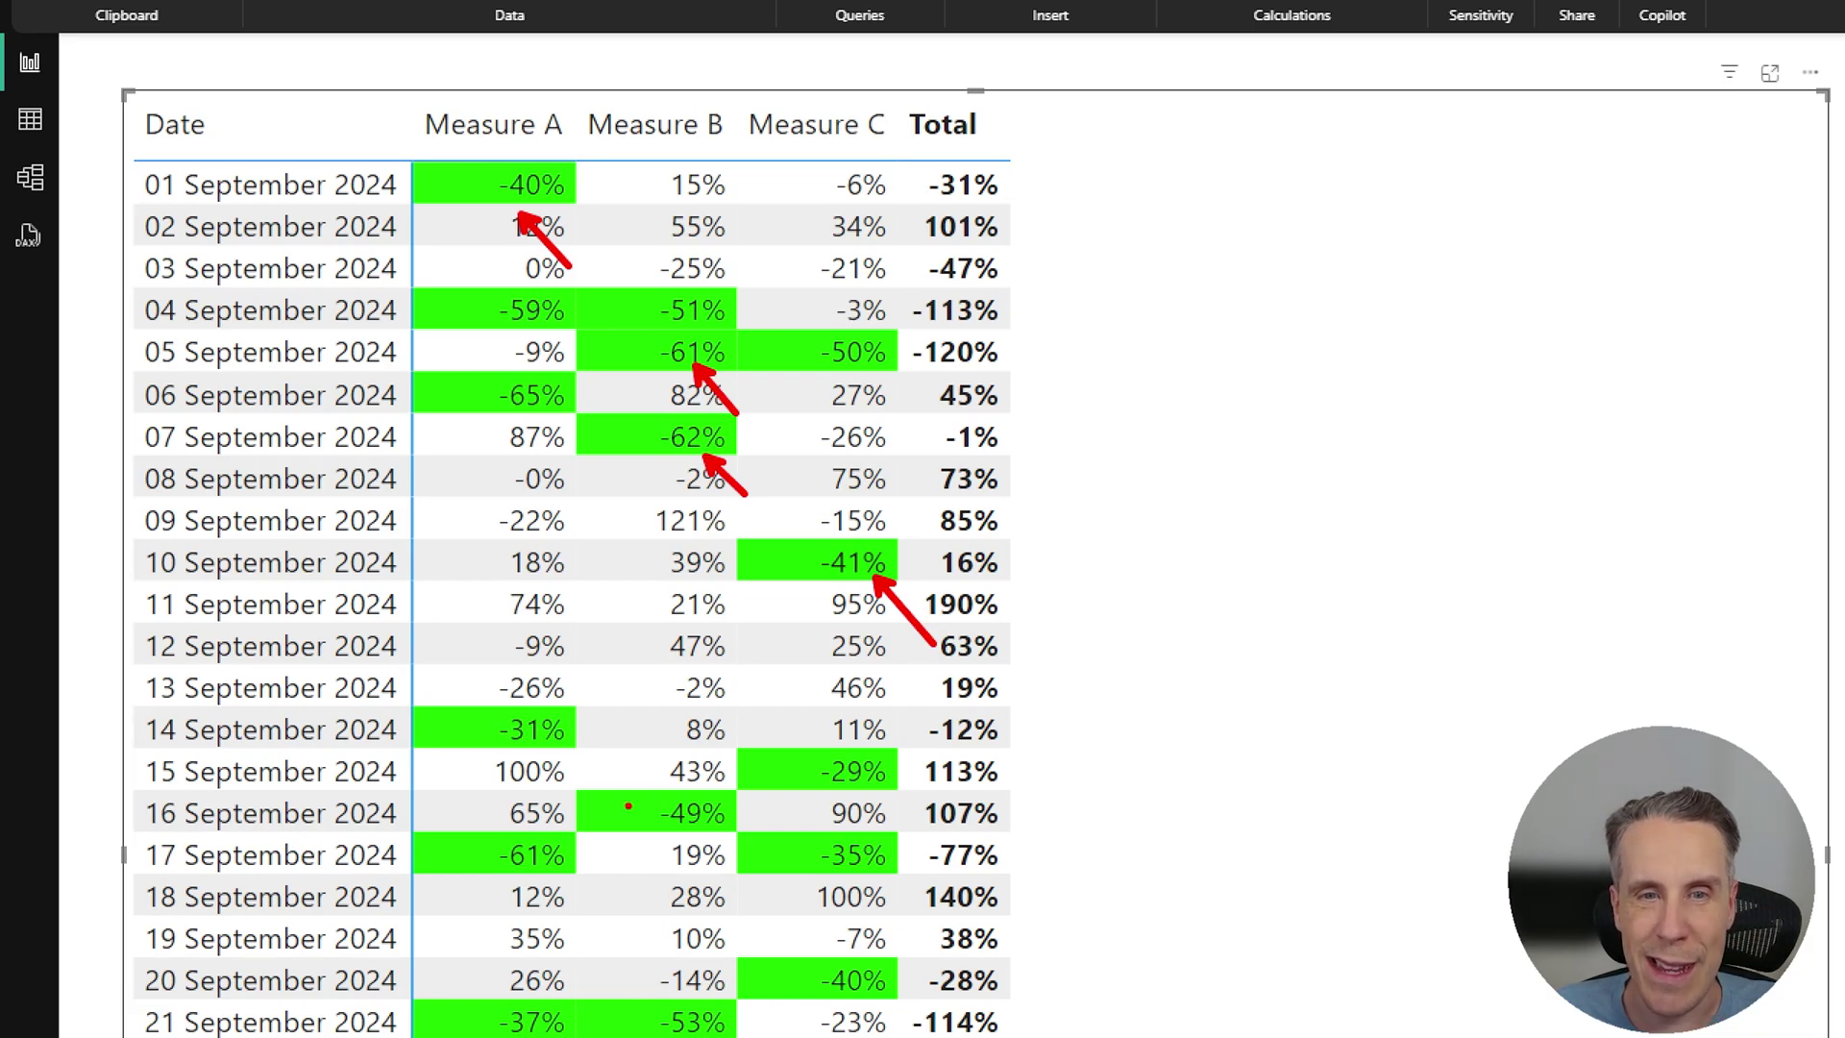
# Step: Remove all conditional formatting from Sum of Percent_Change, clearing the green cell shading
pyautogui.moveTo(684, 814); pyautogui.dragTo(787, 770)
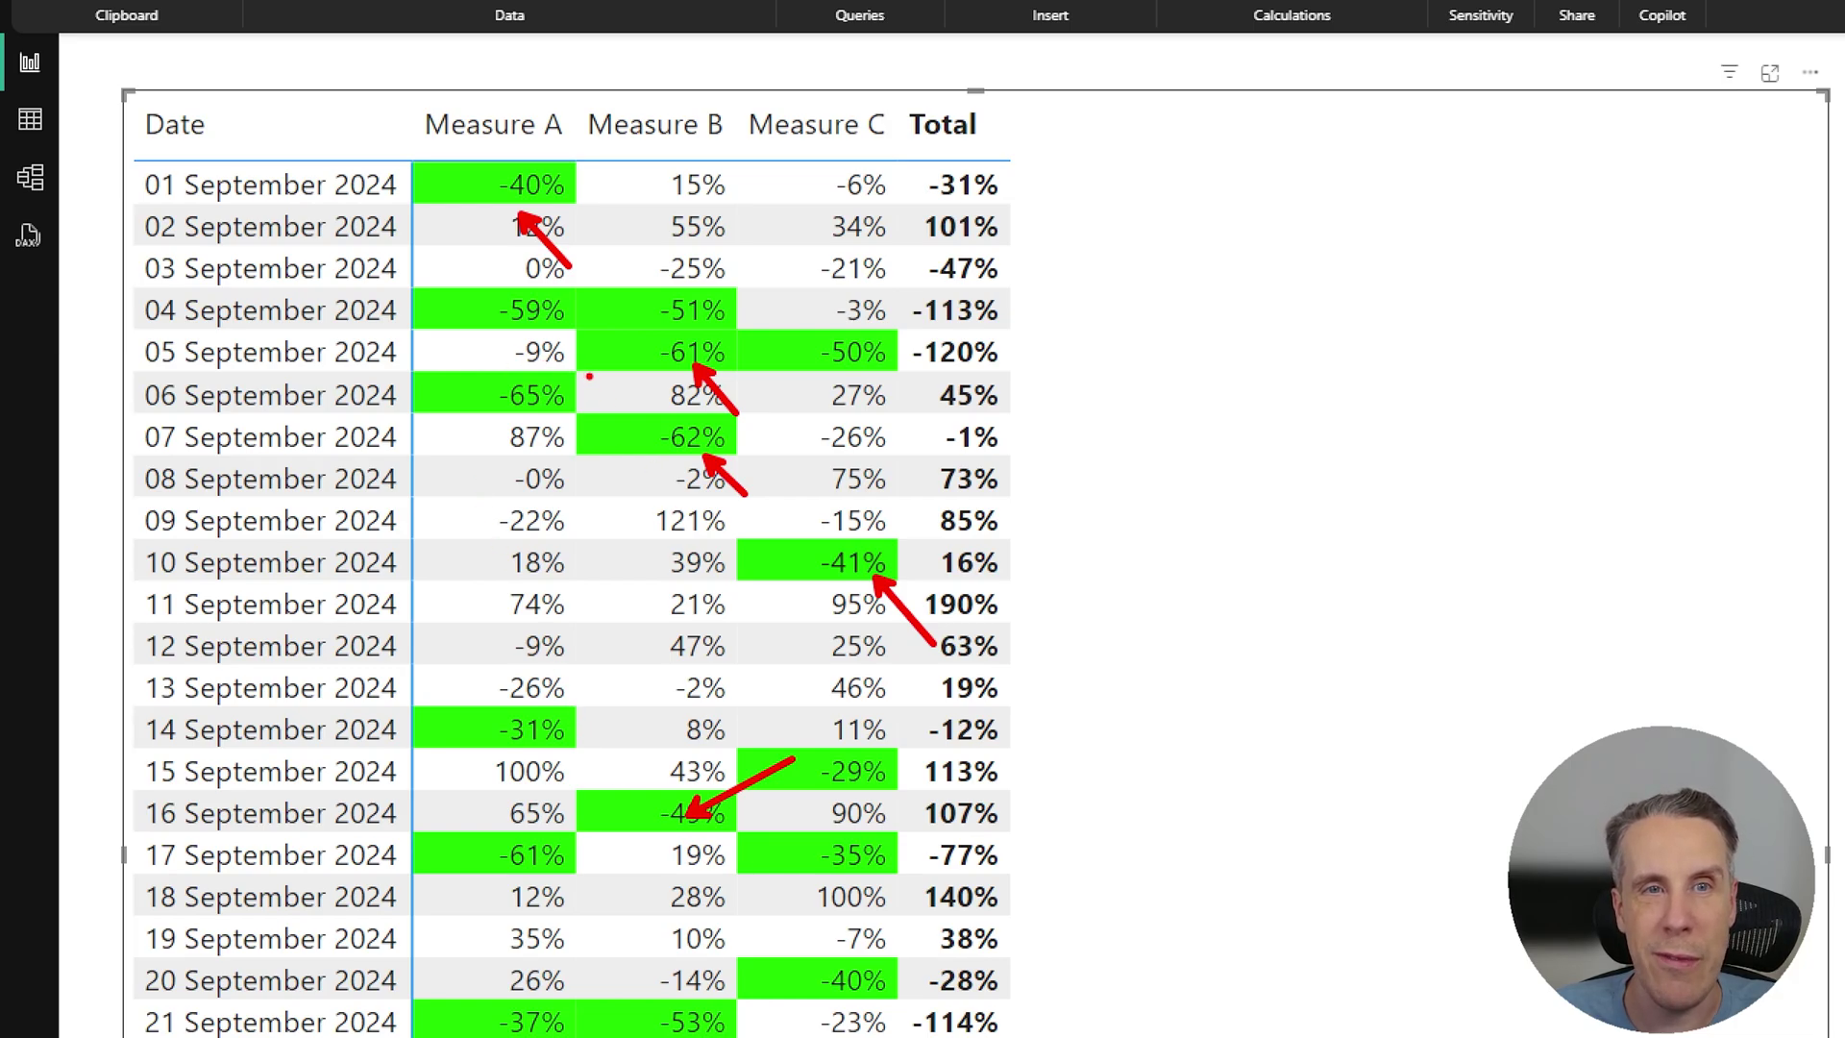
pyautogui.moveTo(562, 363); pyautogui.dragTo(602, 405)
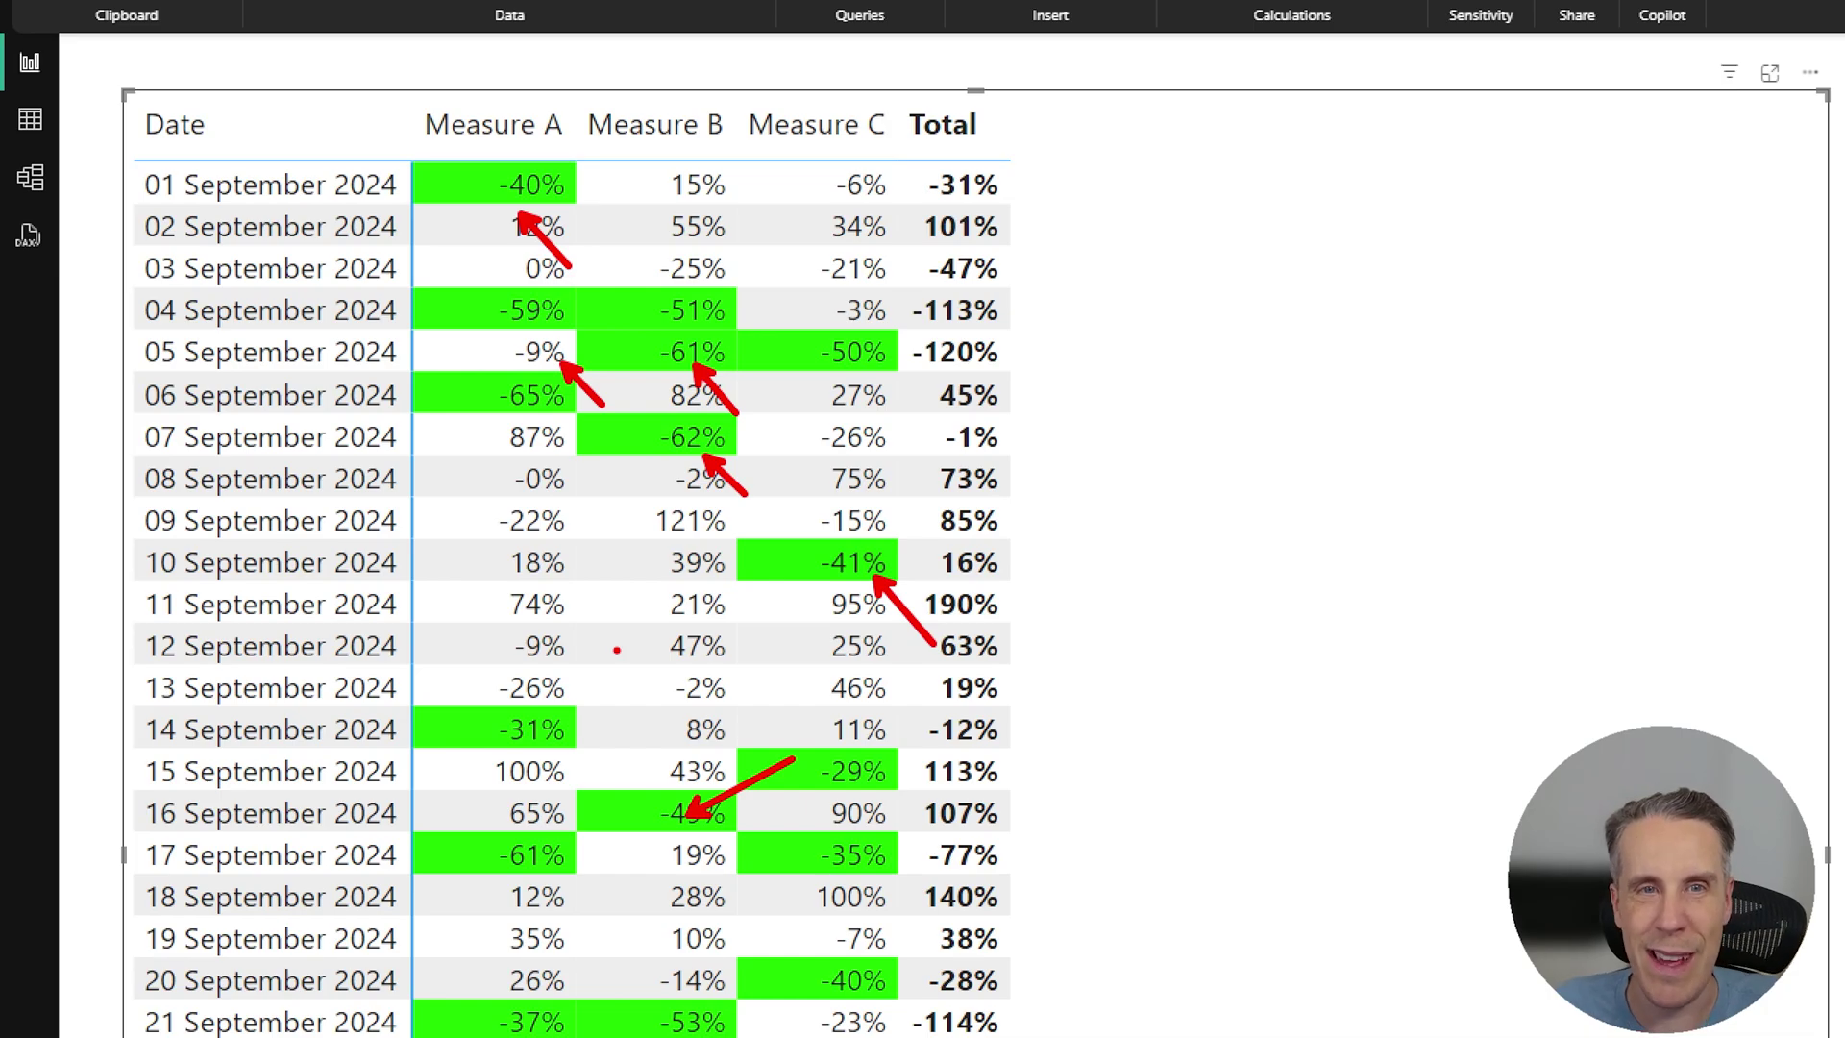
pyautogui.press('Escape')
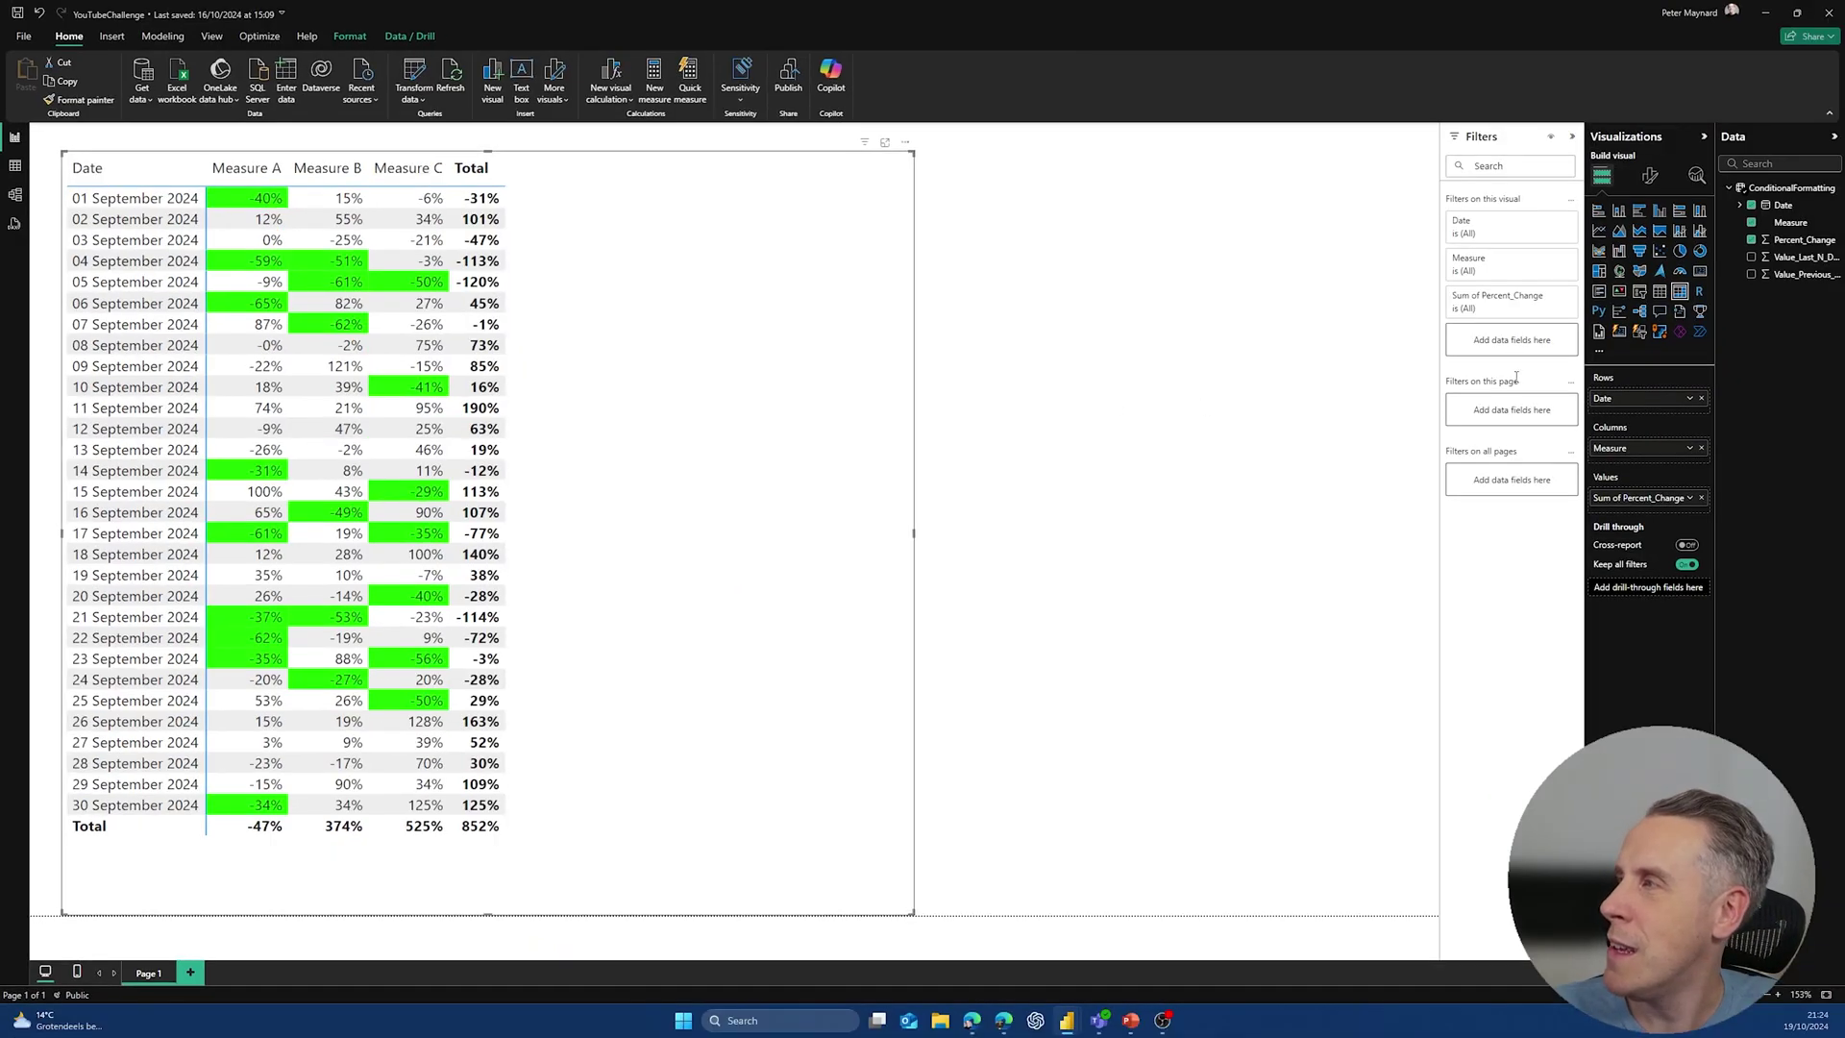
pyautogui.click(1690, 498)
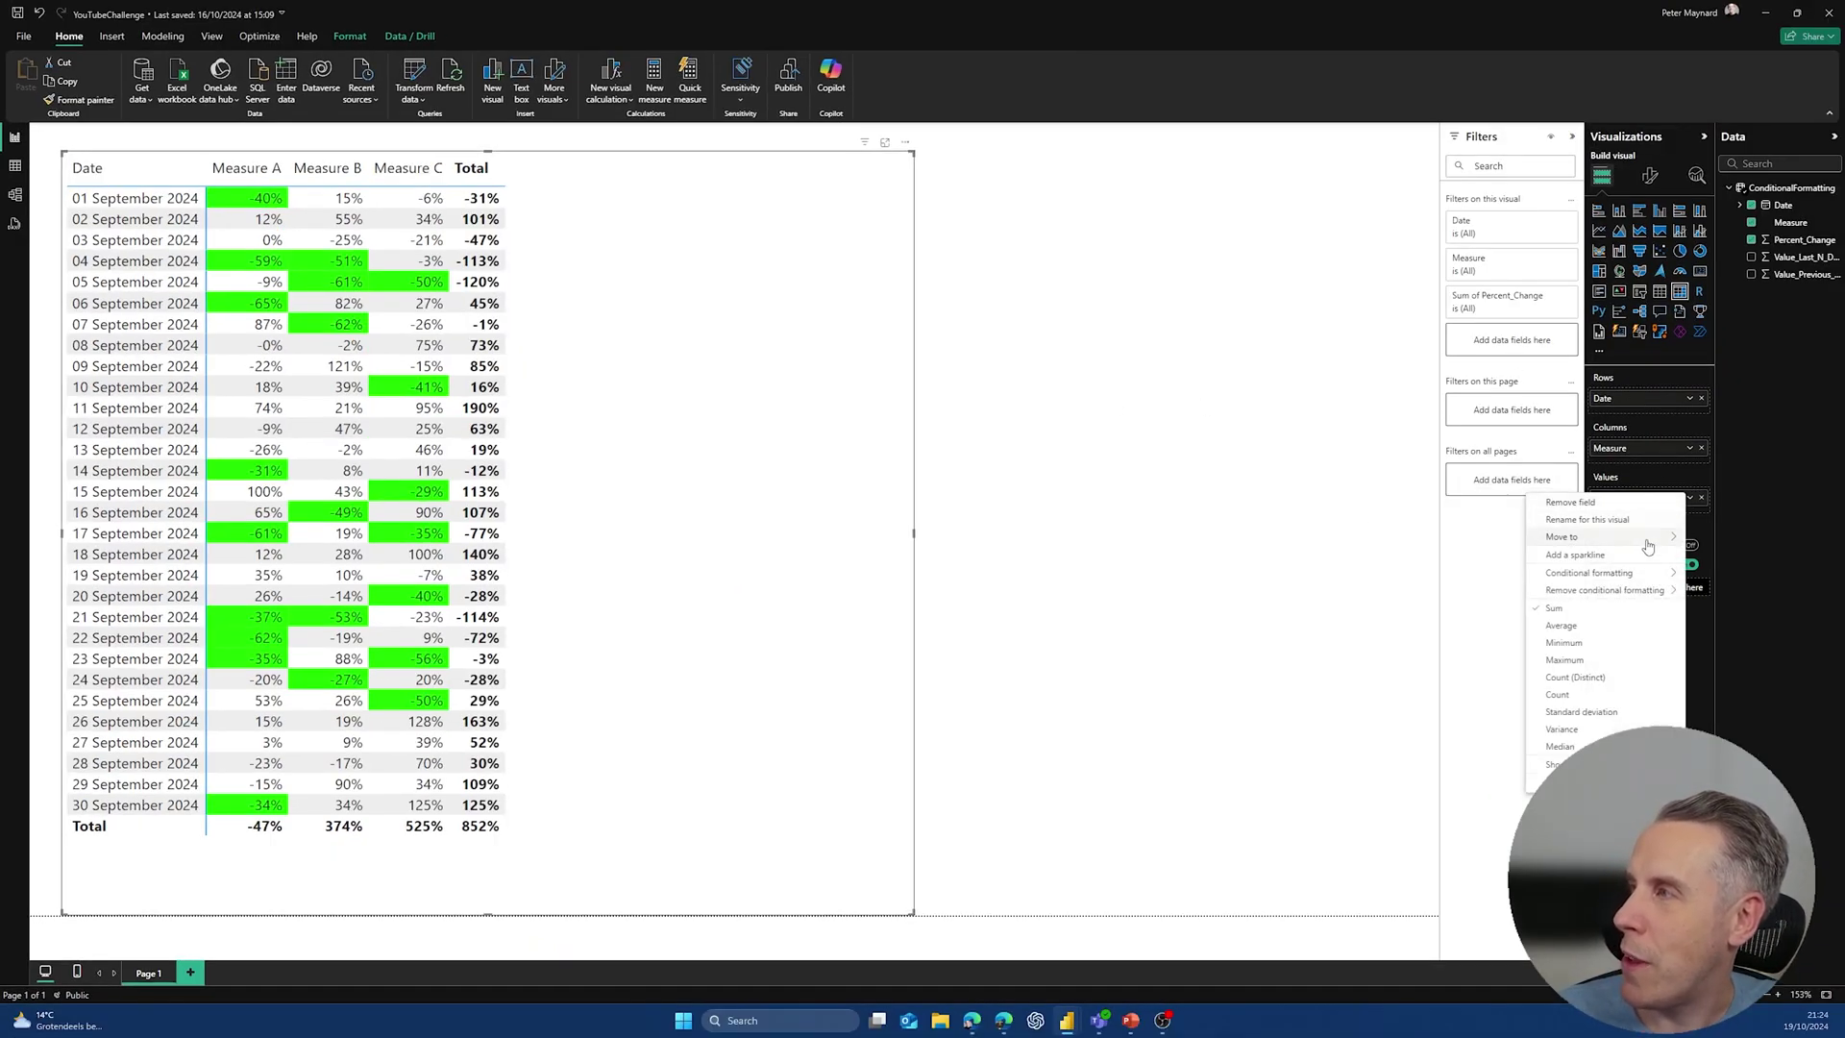
pyautogui.moveTo(1620, 592)
pyautogui.click(1699, 591)
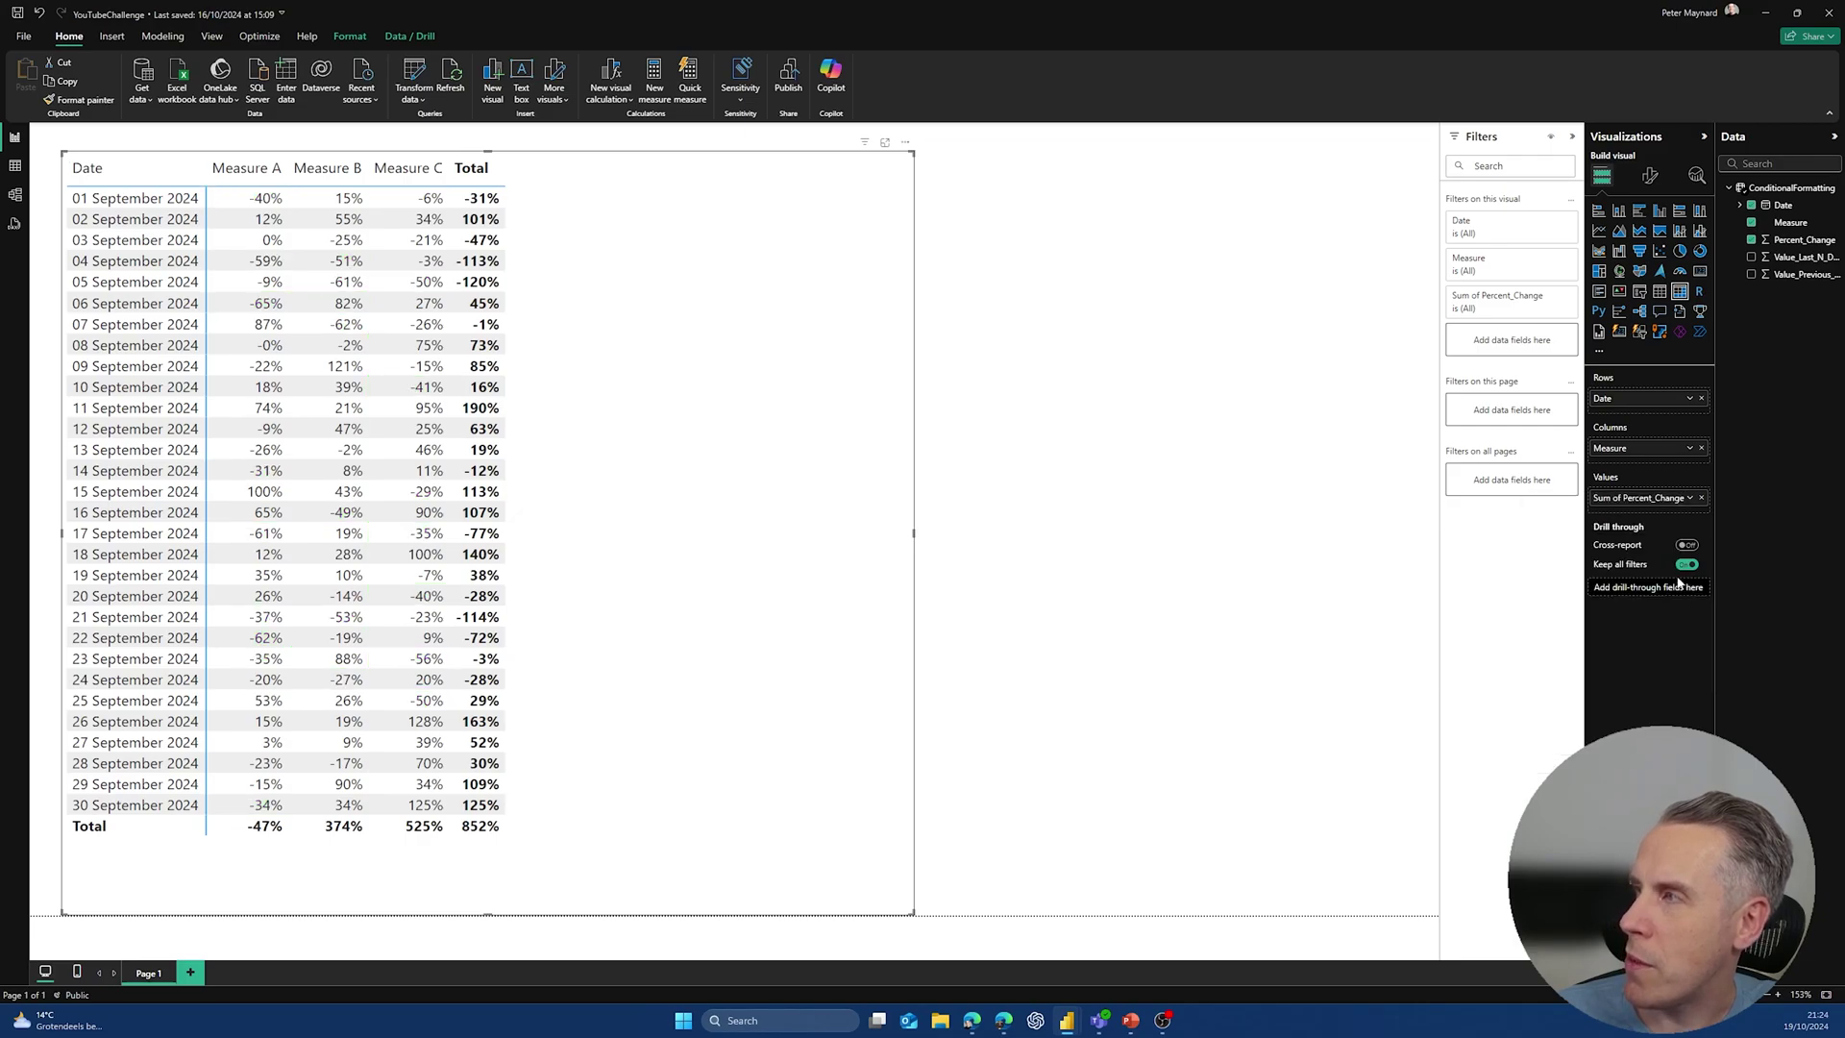
# Step: Reopen Background color formatting for Sum of Percent_Change and switch the format style to Rules
pyautogui.click(1687, 498)
pyautogui.moveTo(1758, 573)
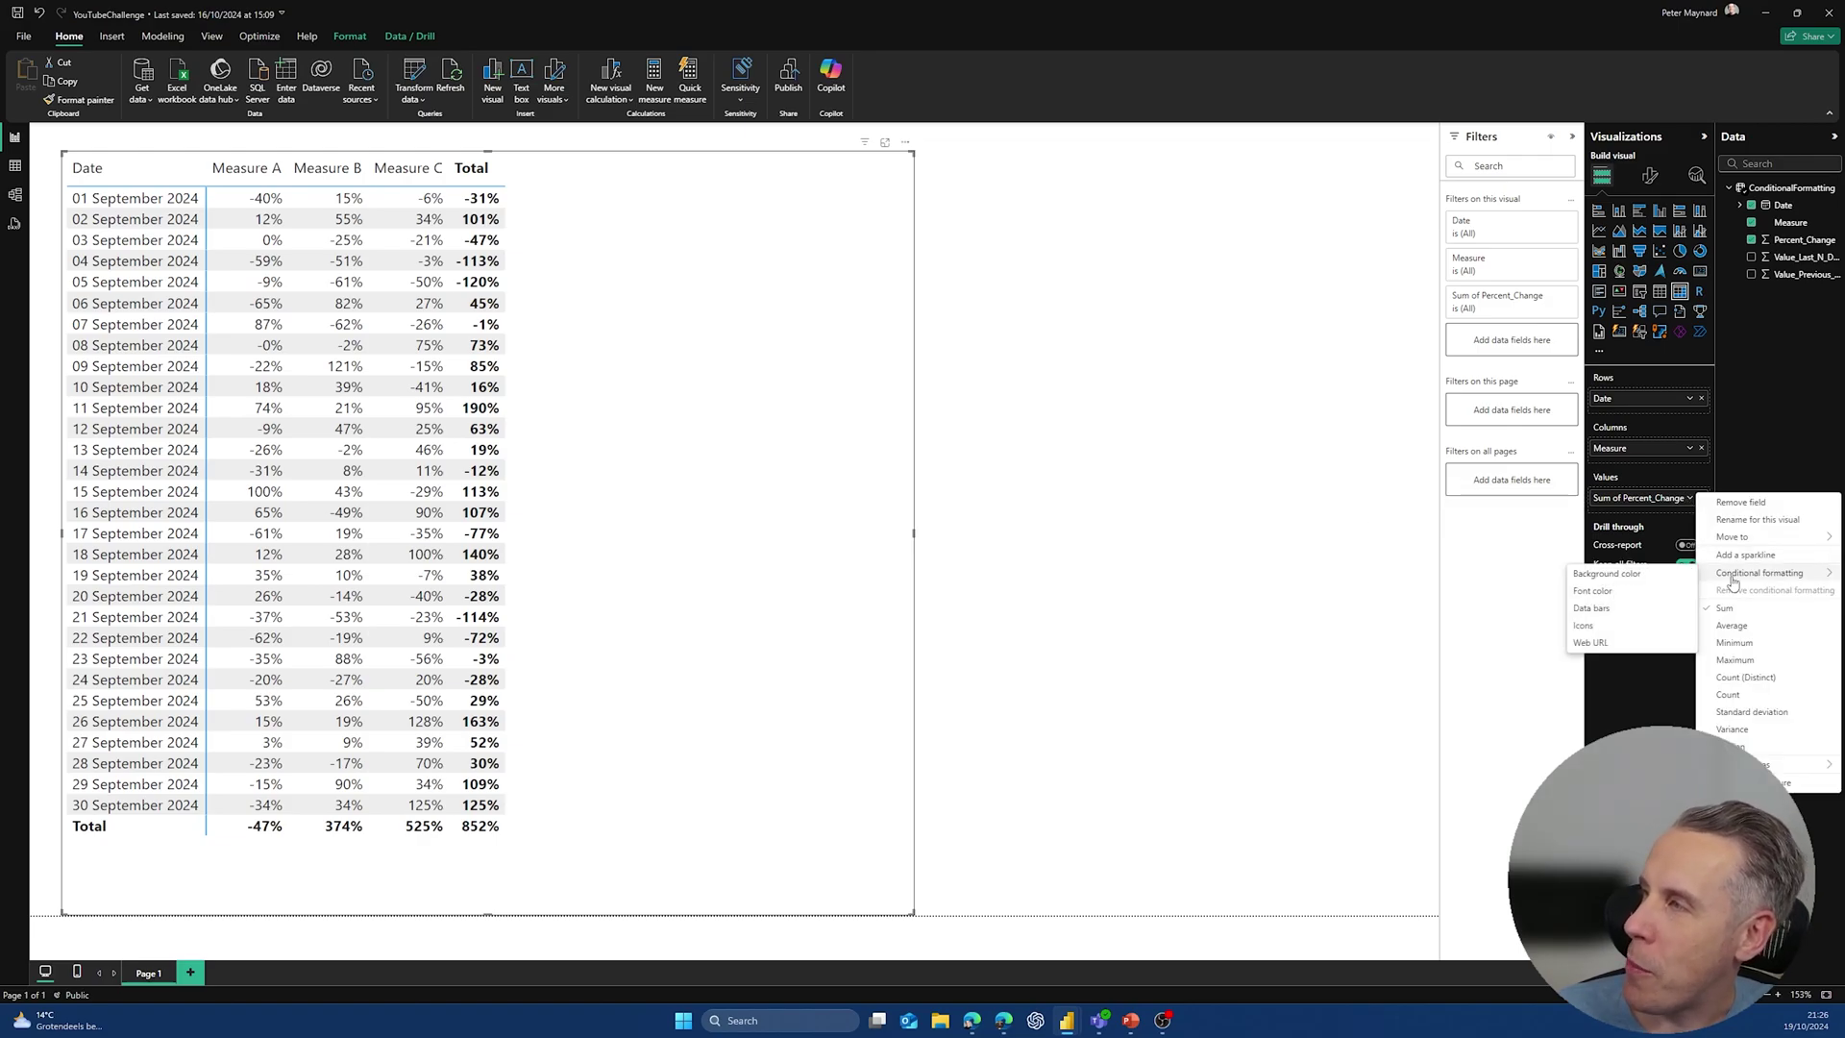
pyautogui.click(1649, 577)
pyautogui.click(681, 355)
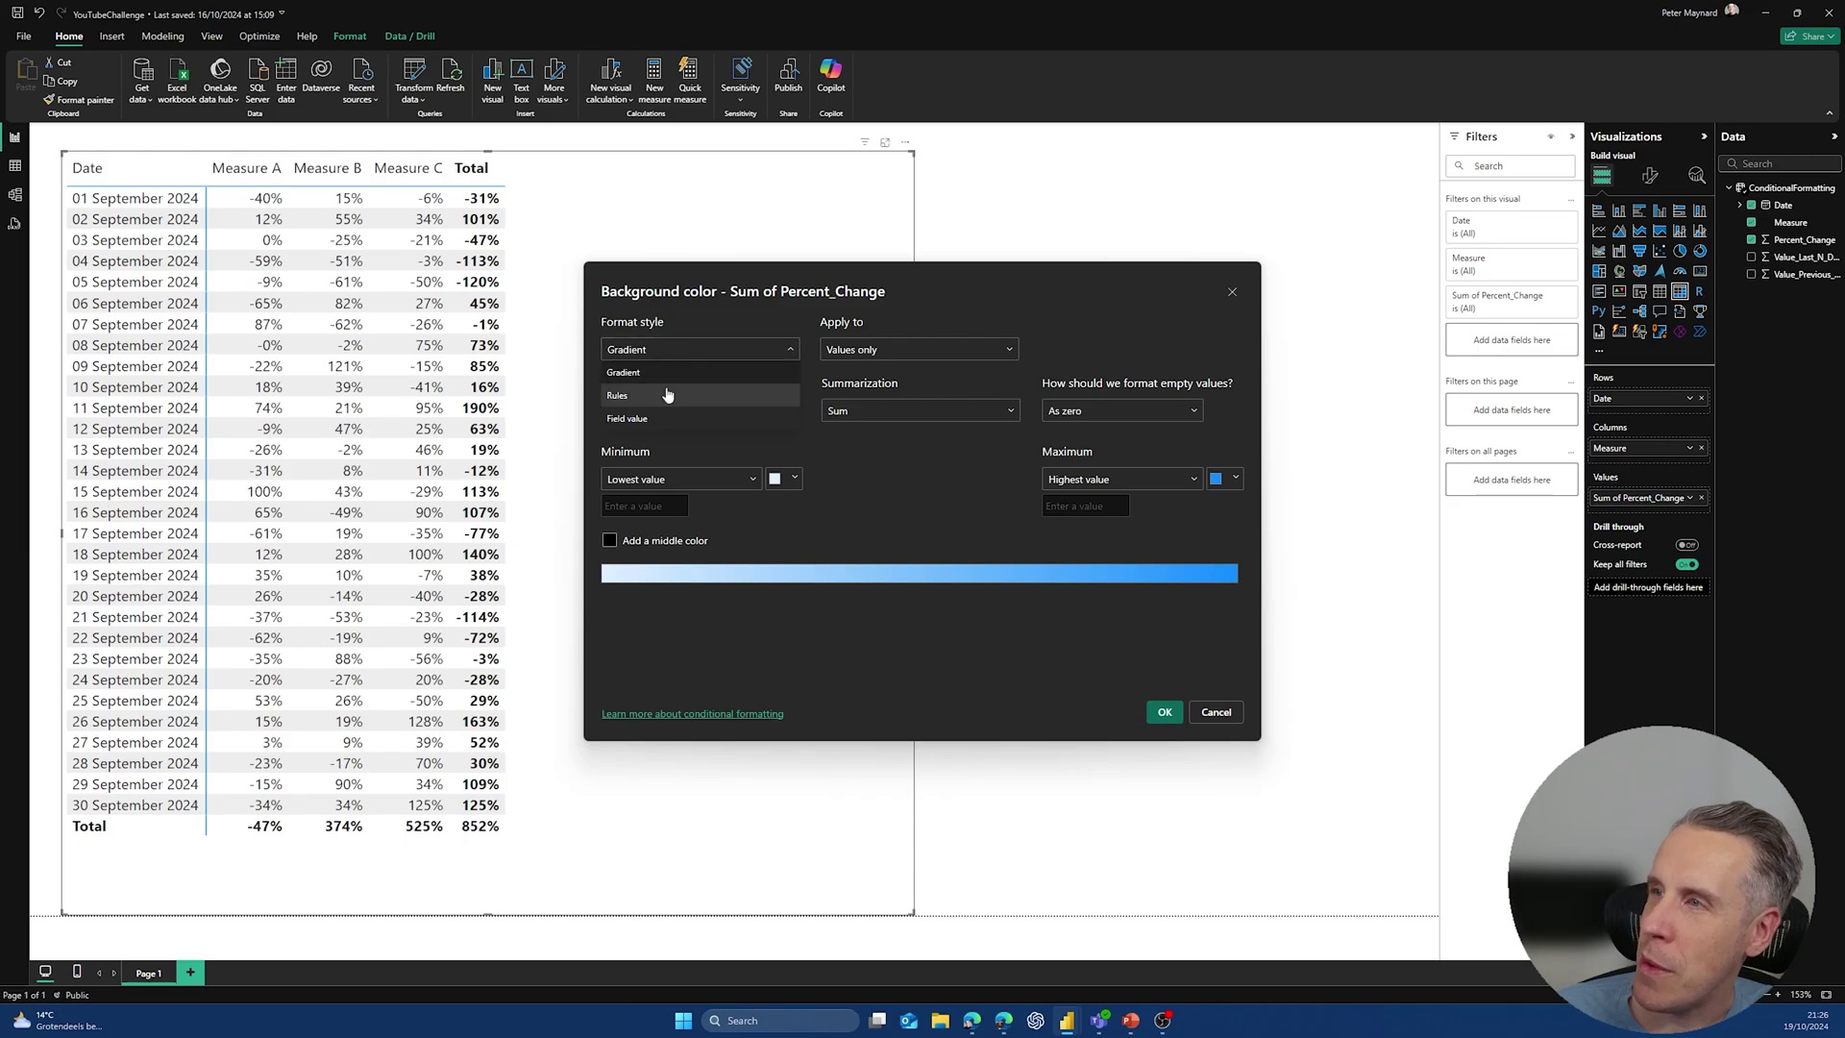
pyautogui.click(667, 395)
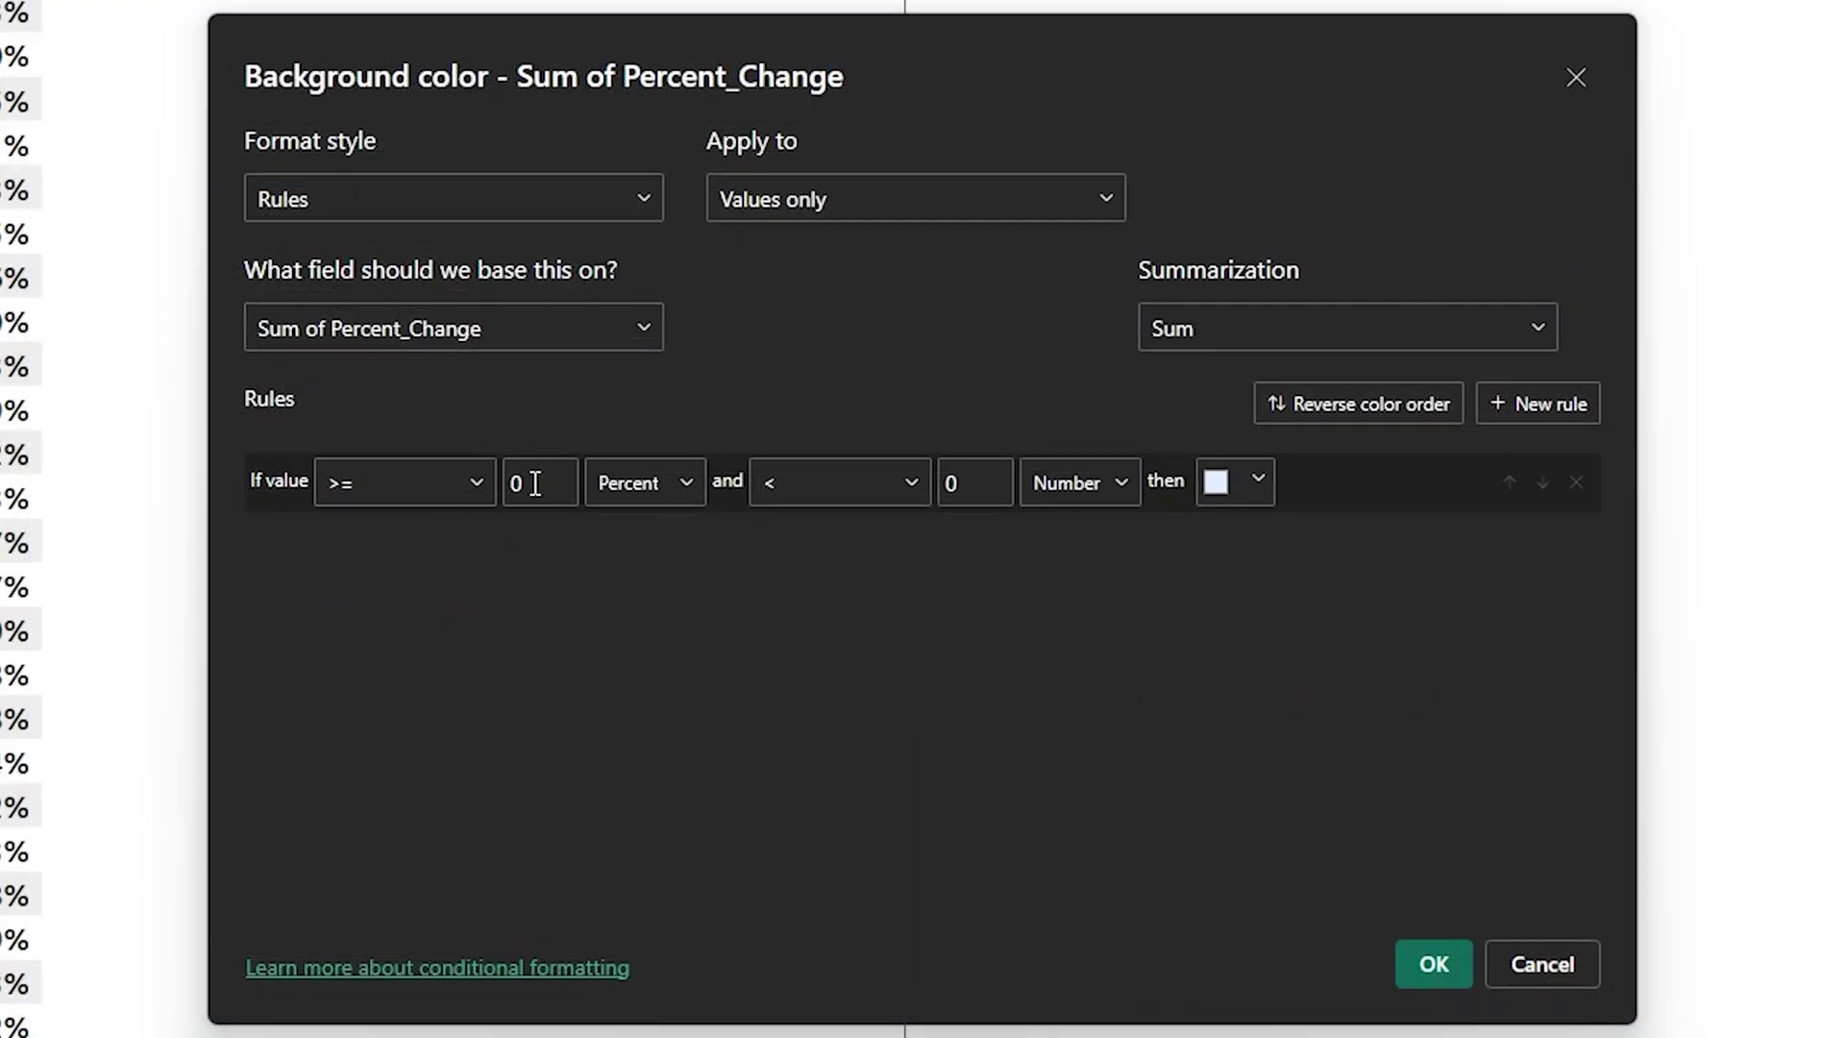
# Step: Set the first rule's bounds as Numbers from -1 to -0.2
pyautogui.click(661, 490)
pyautogui.click(670, 531)
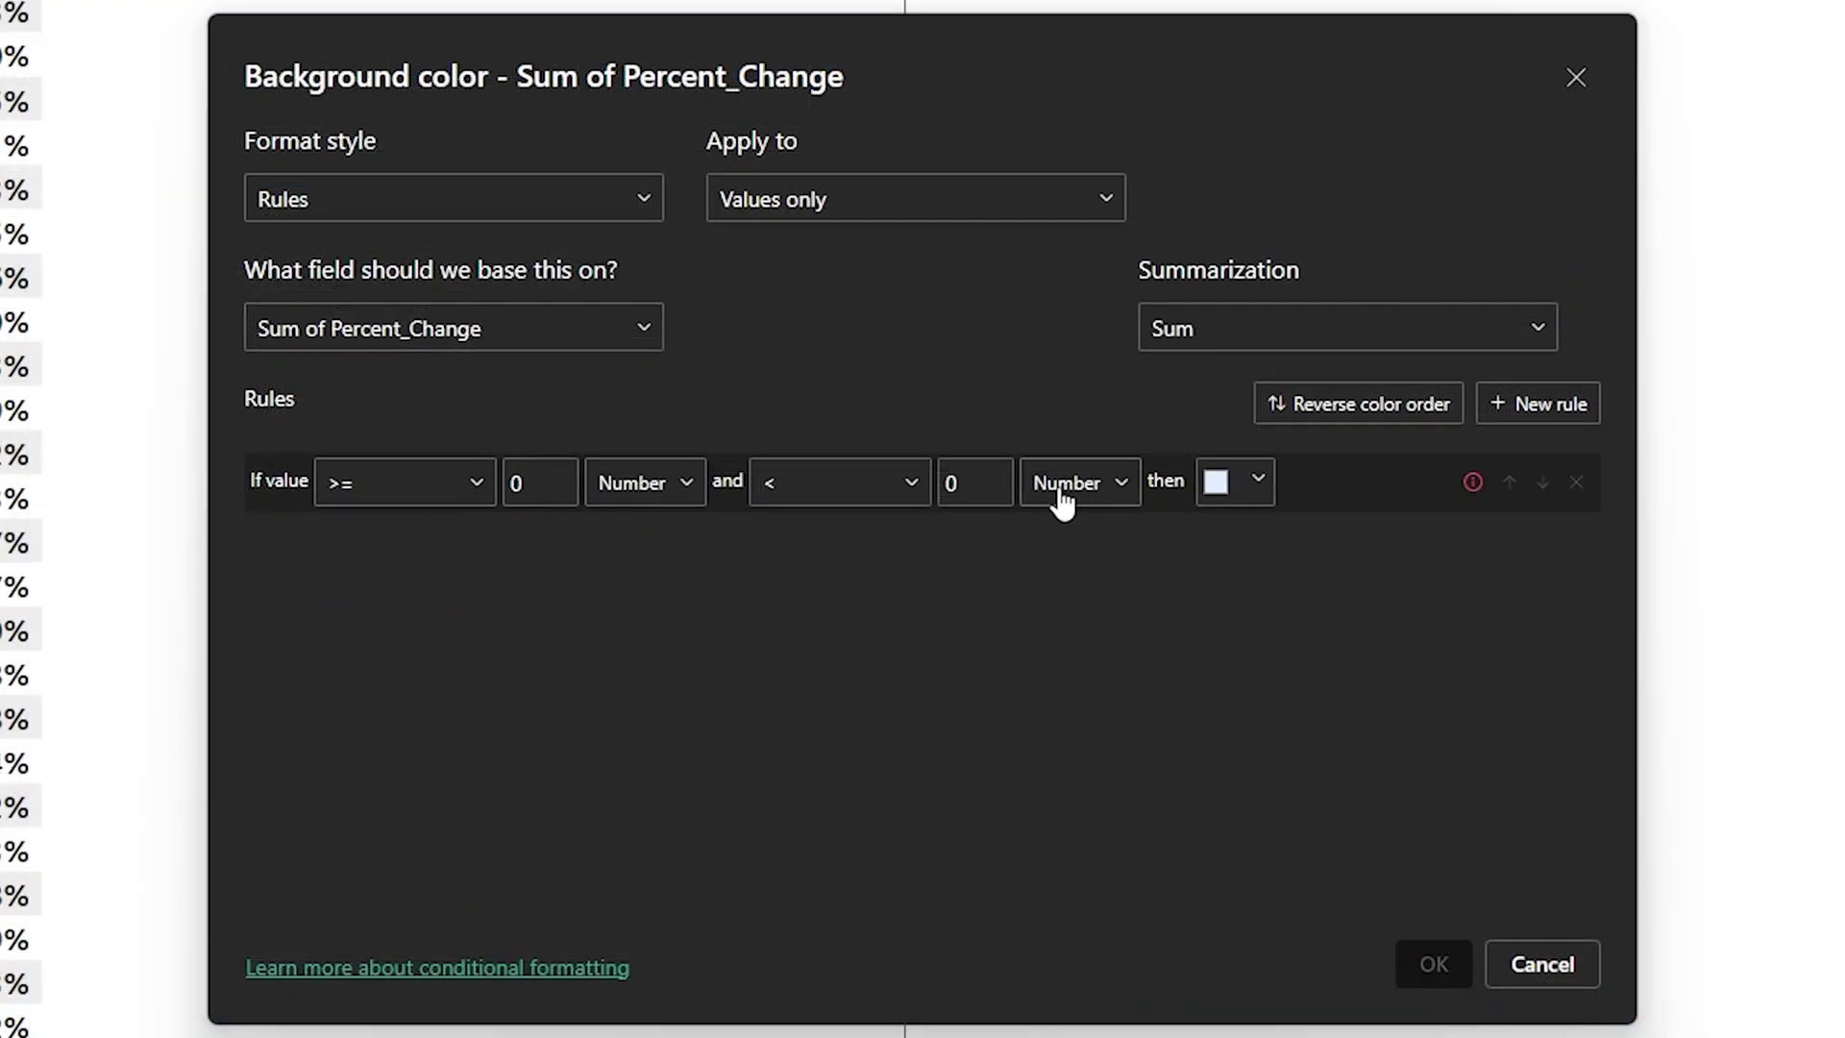
pyautogui.doubleClick(509, 482)
pyautogui.write('-1')
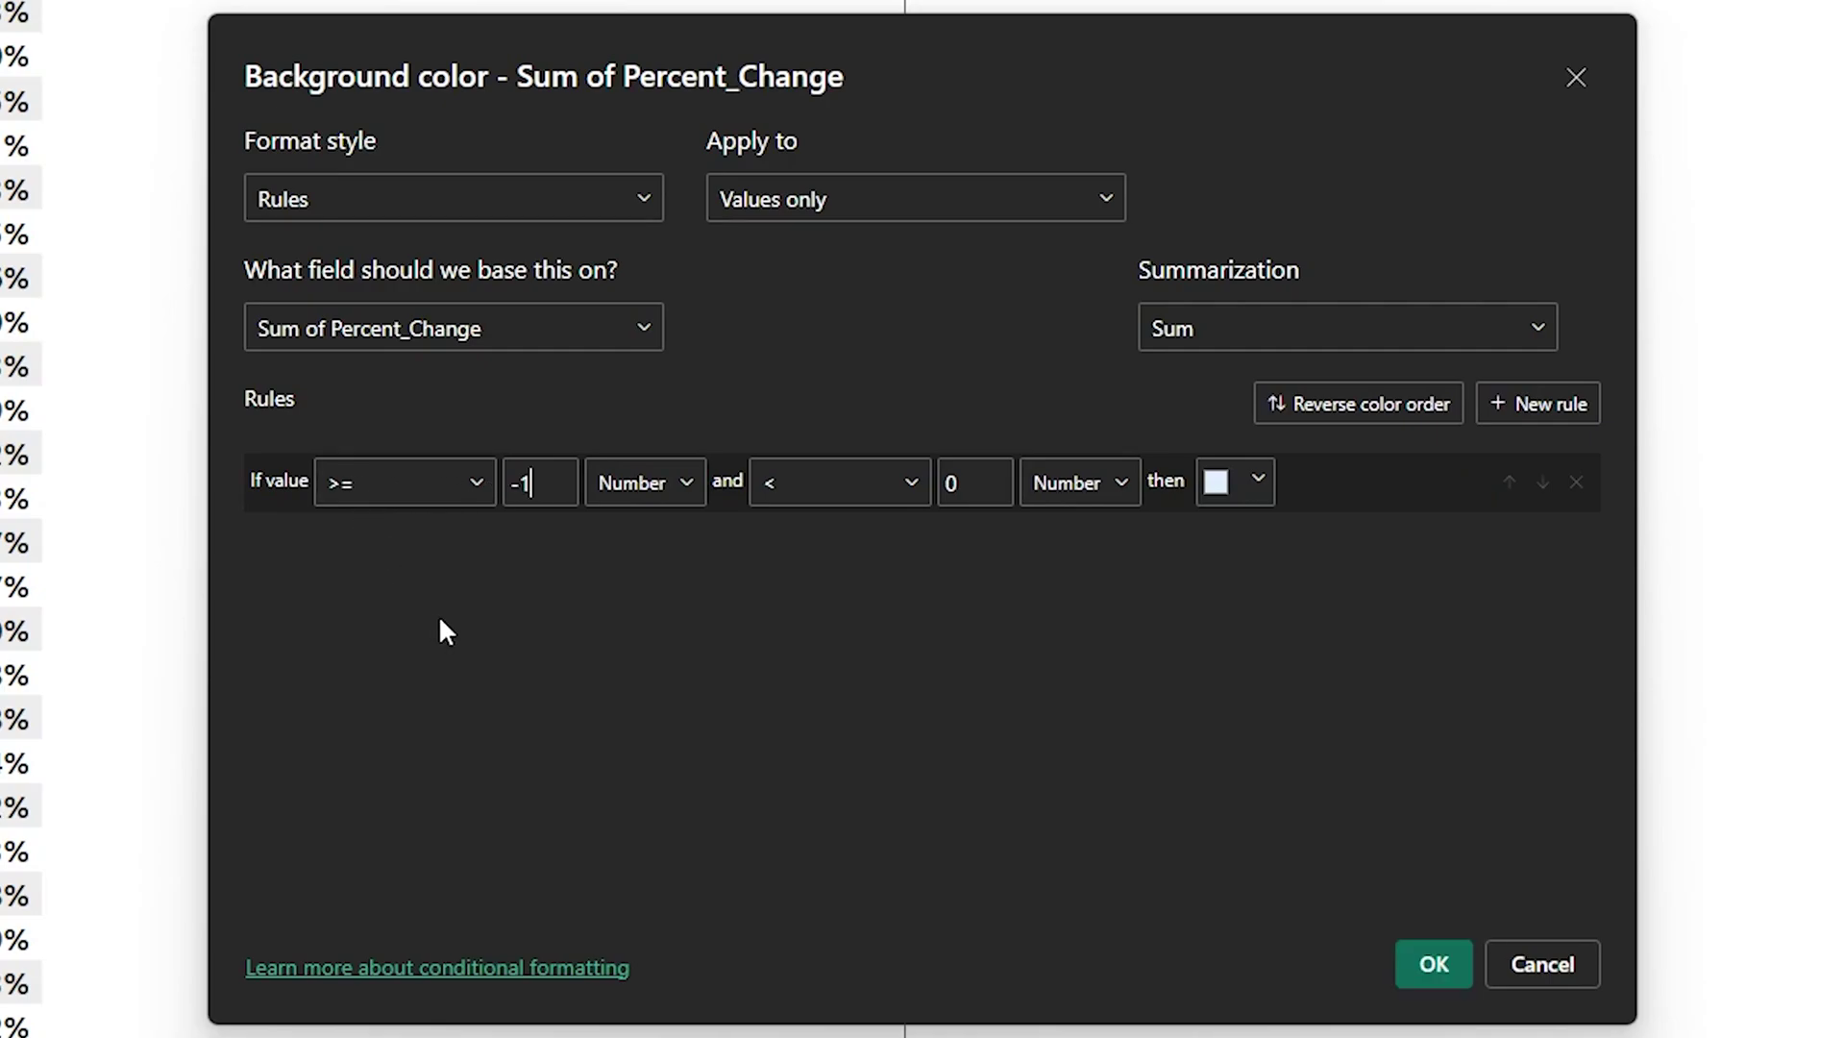
pyautogui.press('Tab')
pyautogui.press('Tab')
pyautogui.press('Tab')
pyautogui.write('-0.2')
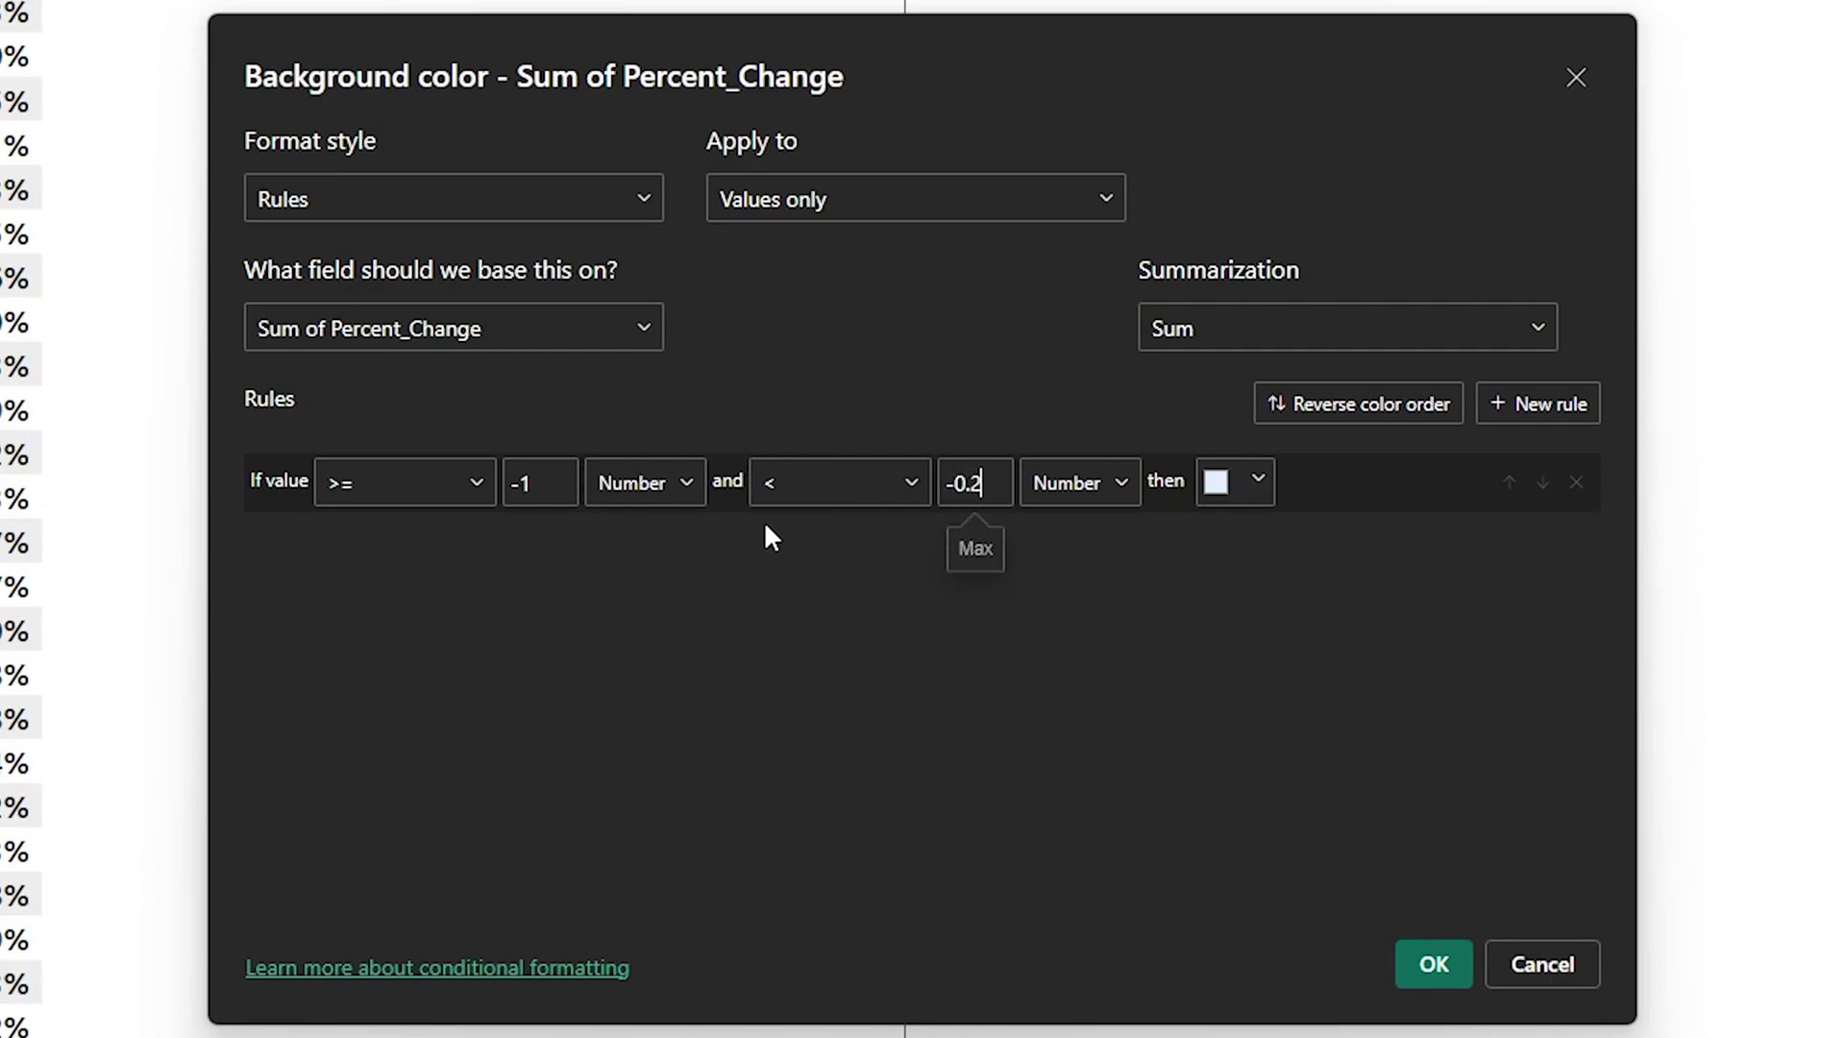
pyautogui.press('Tab')
pyautogui.click(920, 658)
# Step: Give the first rule a pure red colour (#FF0000) via More colors
pyautogui.click(1258, 479)
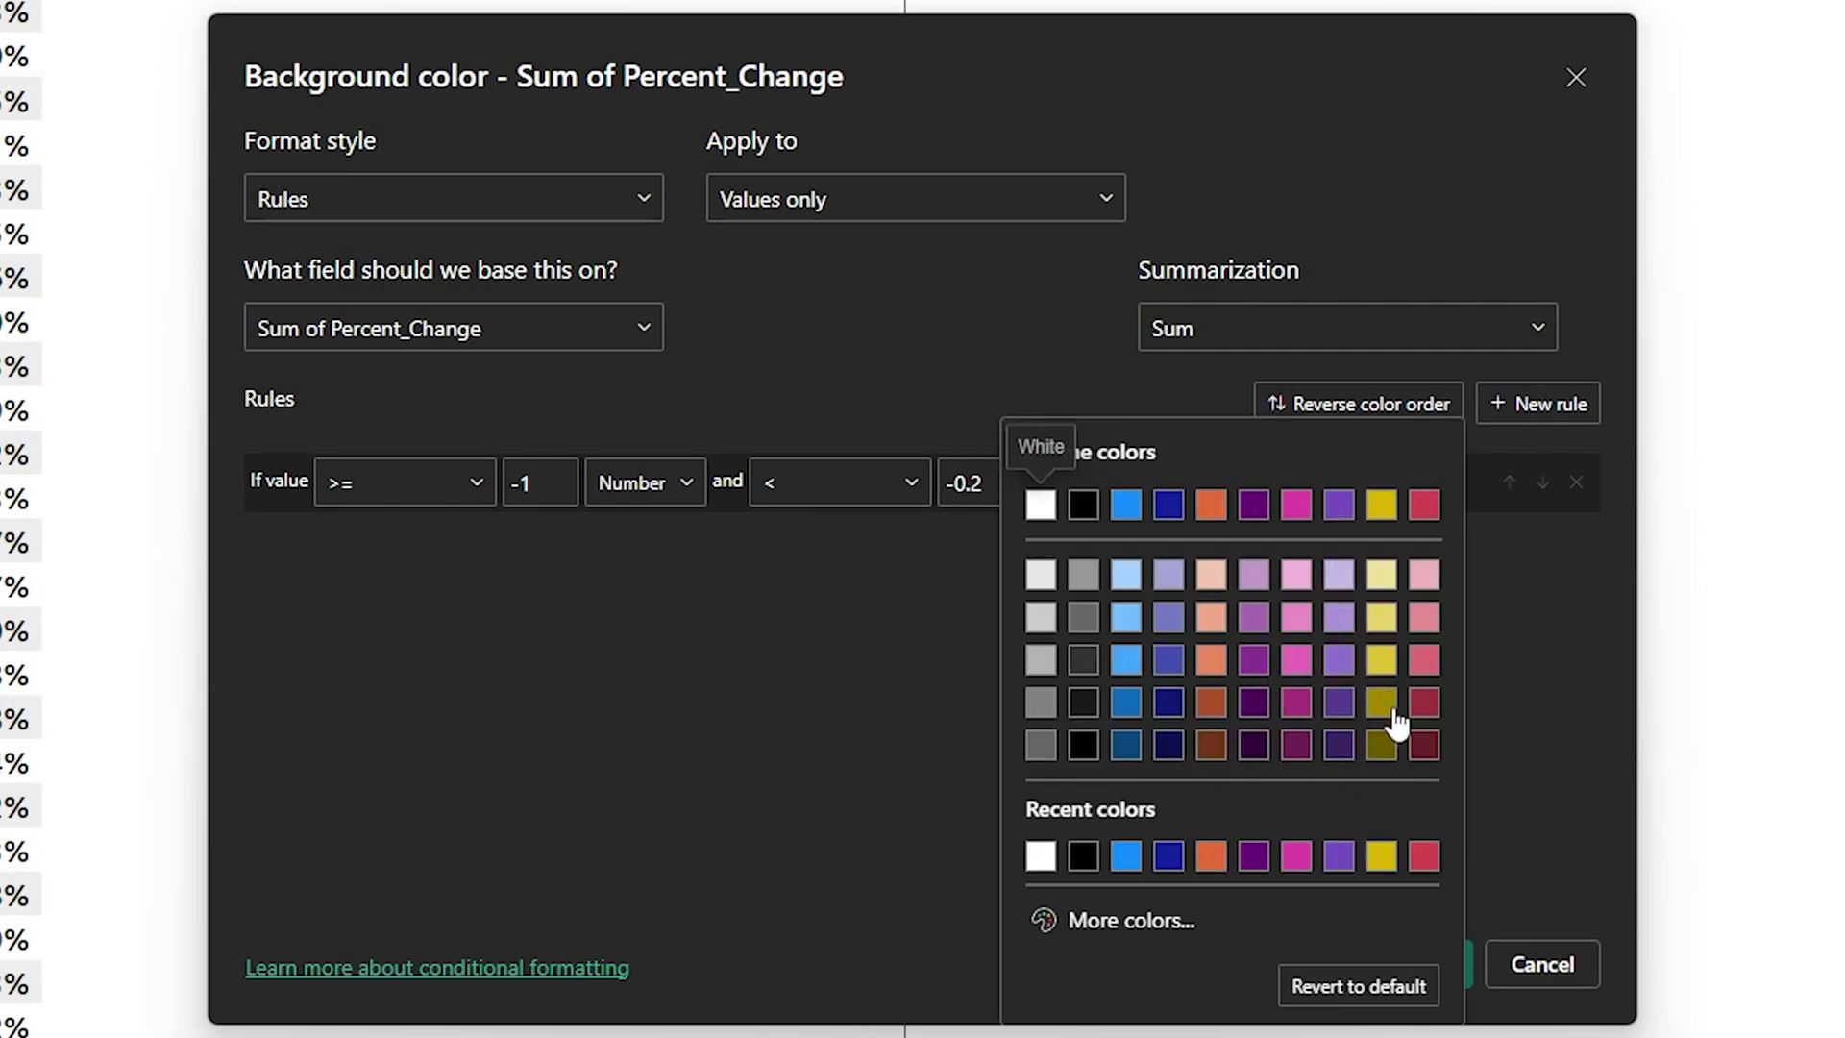
pyautogui.click(1057, 922)
pyautogui.click(1439, 819)
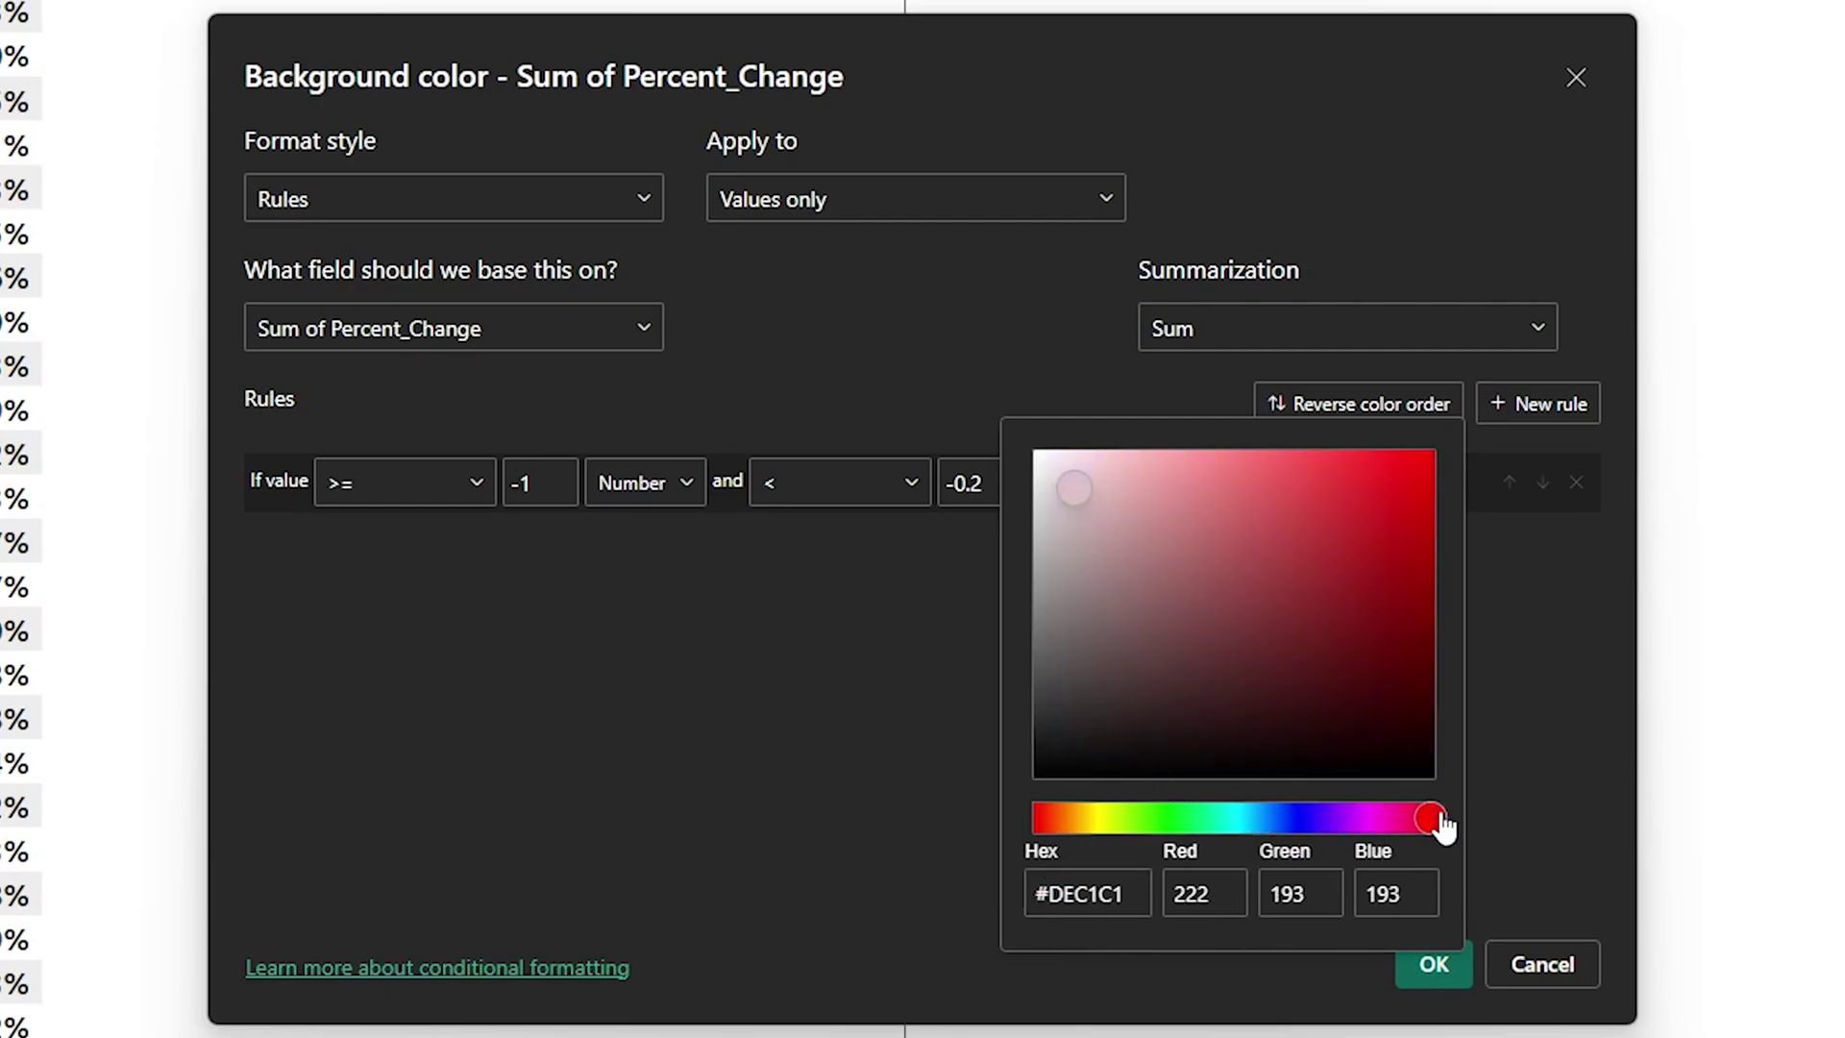
pyautogui.moveTo(1439, 819); pyautogui.dragTo(868, 836)
pyautogui.moveTo(1326, 557); pyautogui.dragTo(1455, 456)
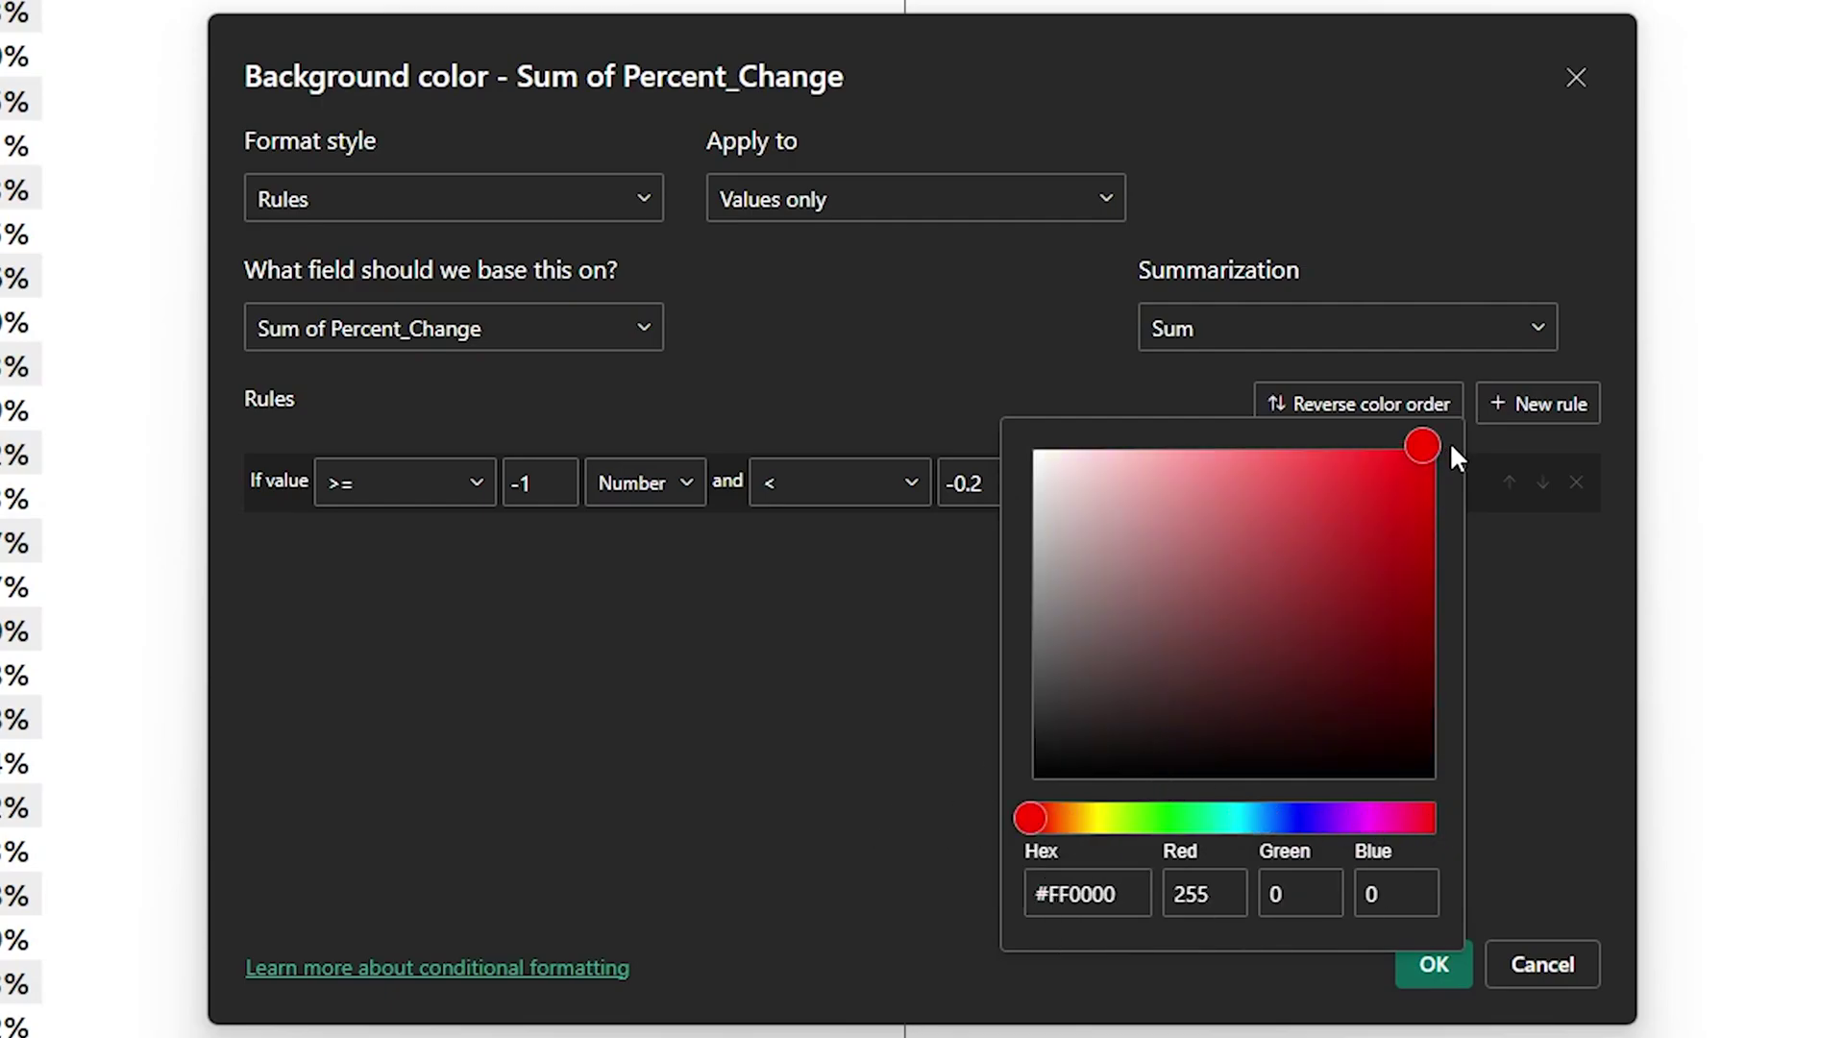
pyautogui.click(1557, 625)
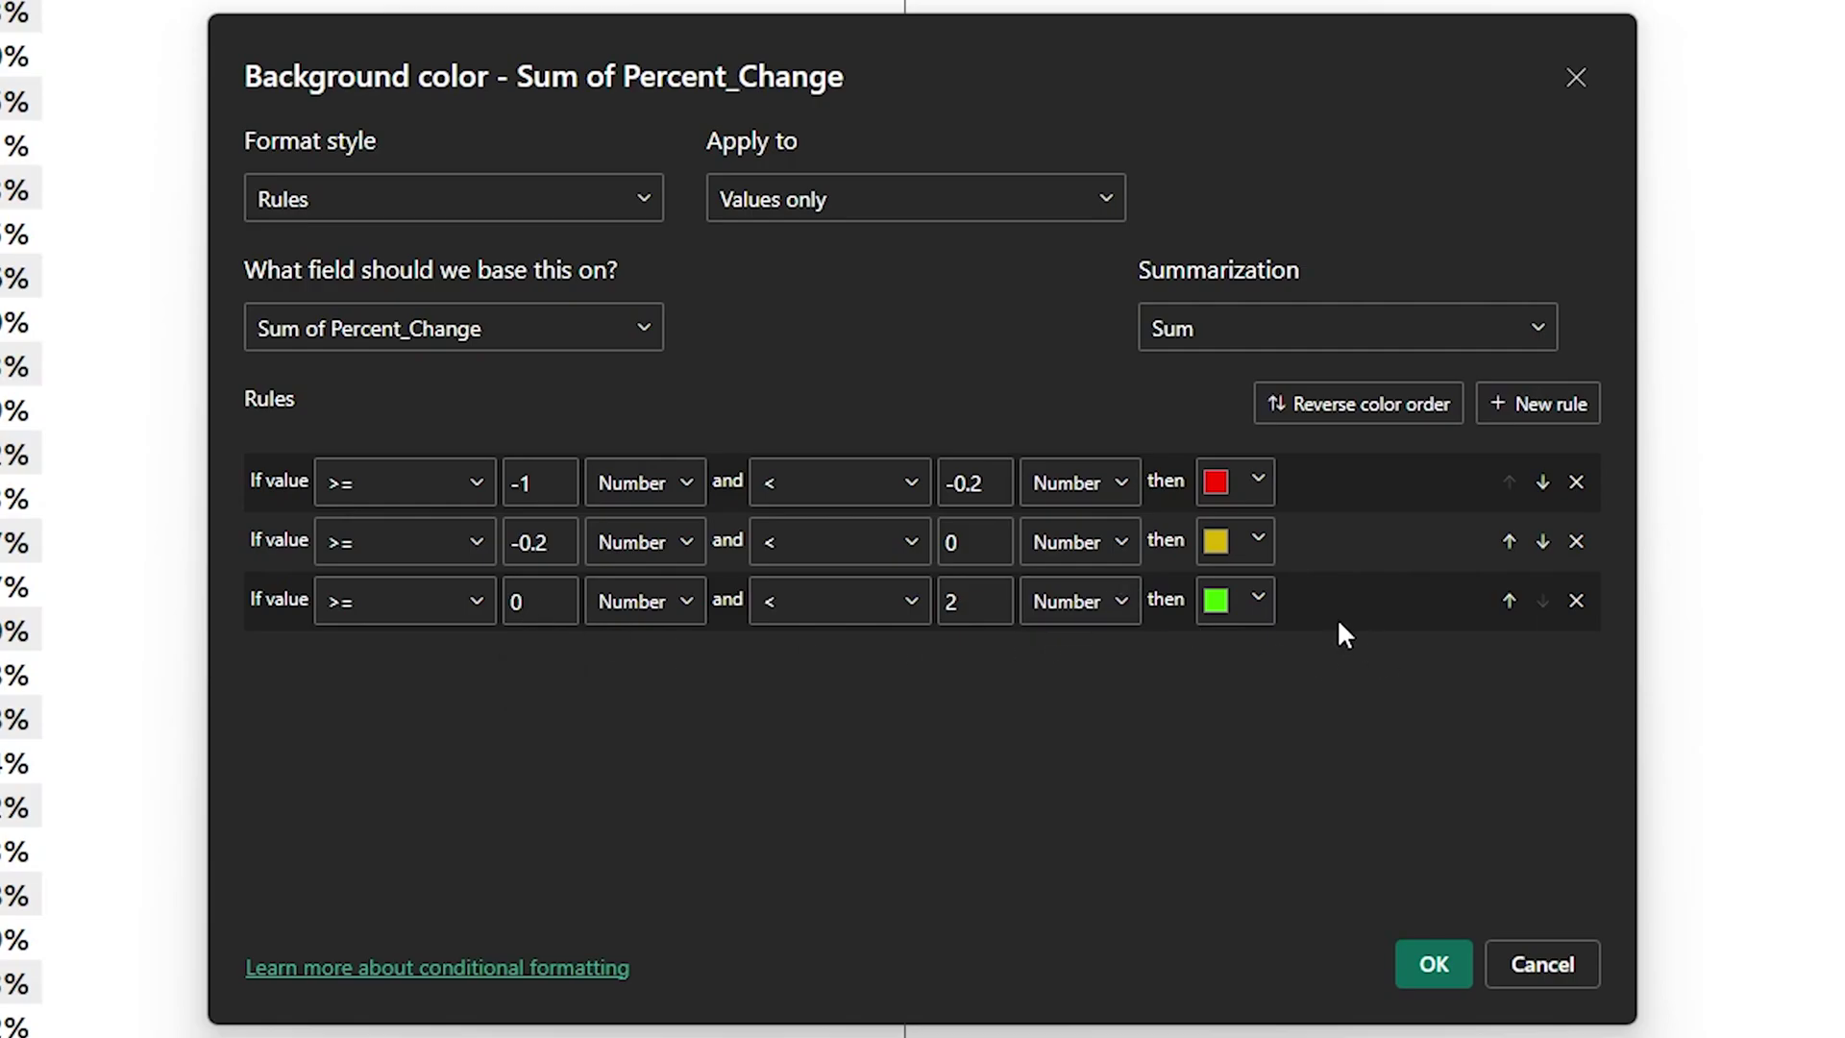
# Step: Apply the red/yellow/green rules, then remove all conditional formatting from Sum of Percent_Change
pyautogui.click(1434, 965)
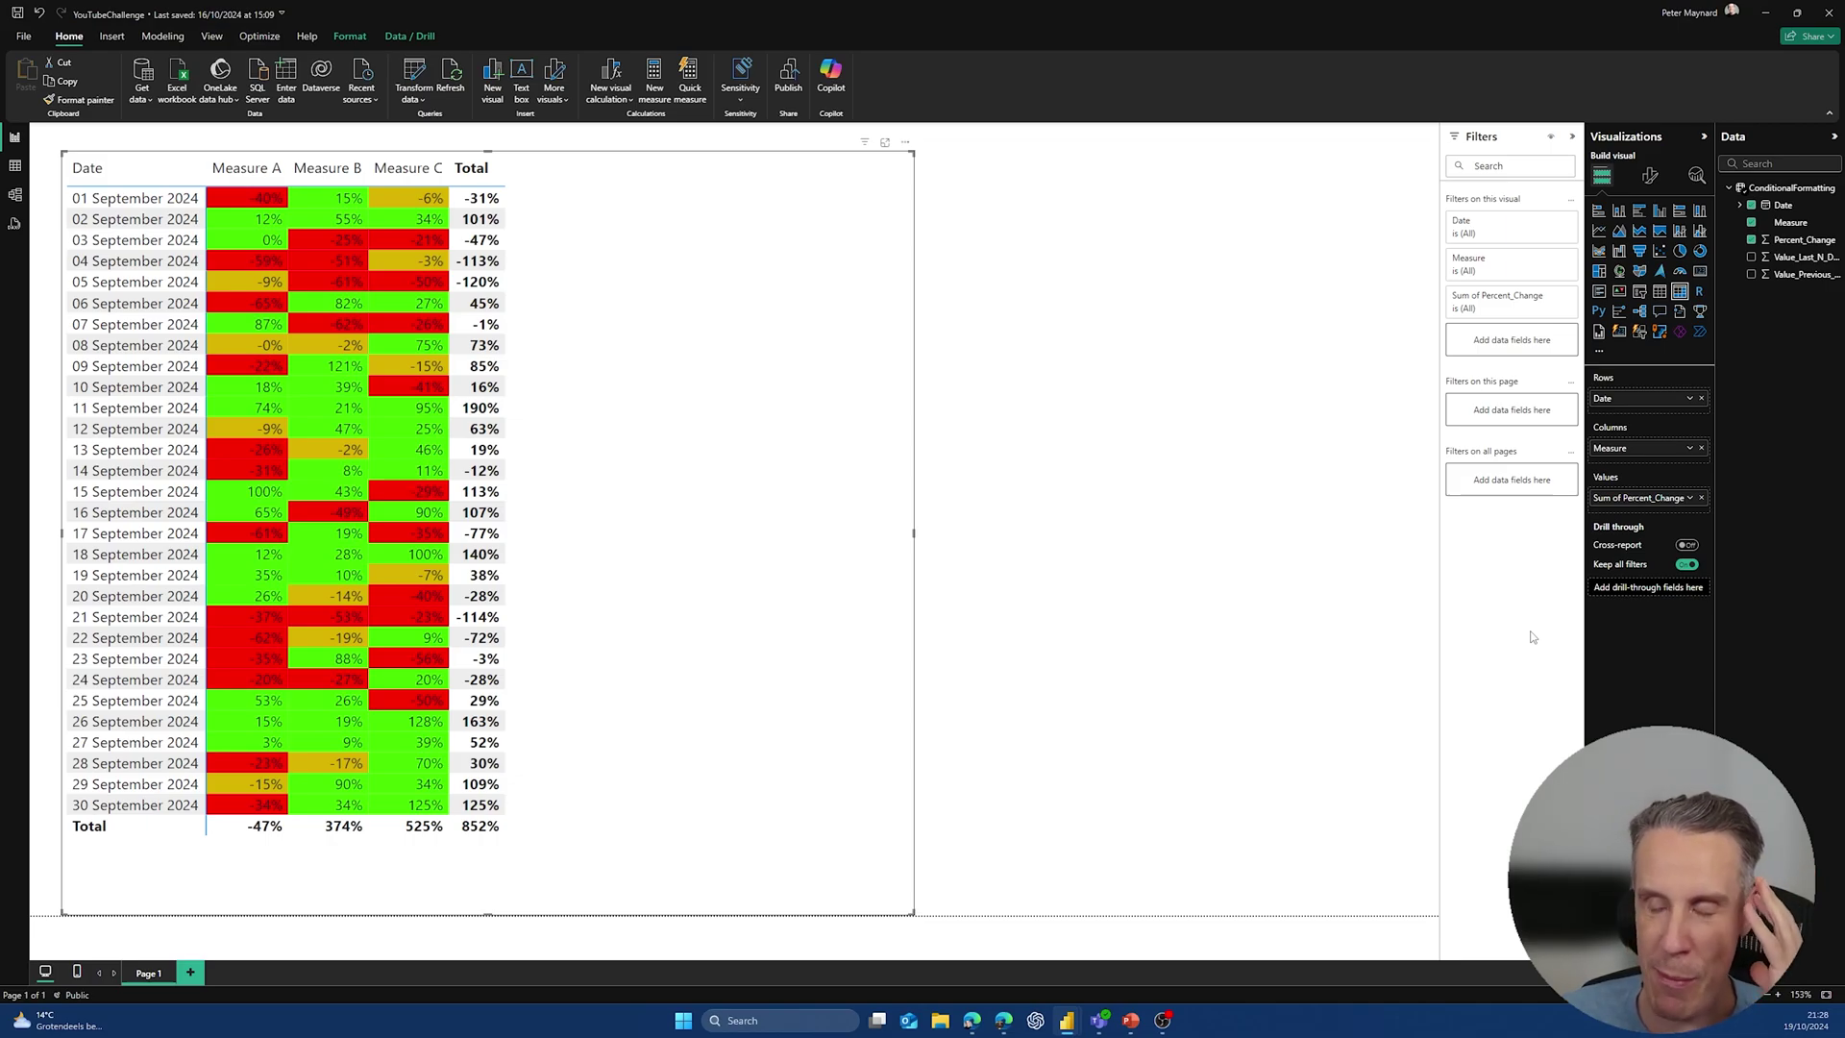
pyautogui.click(1689, 498)
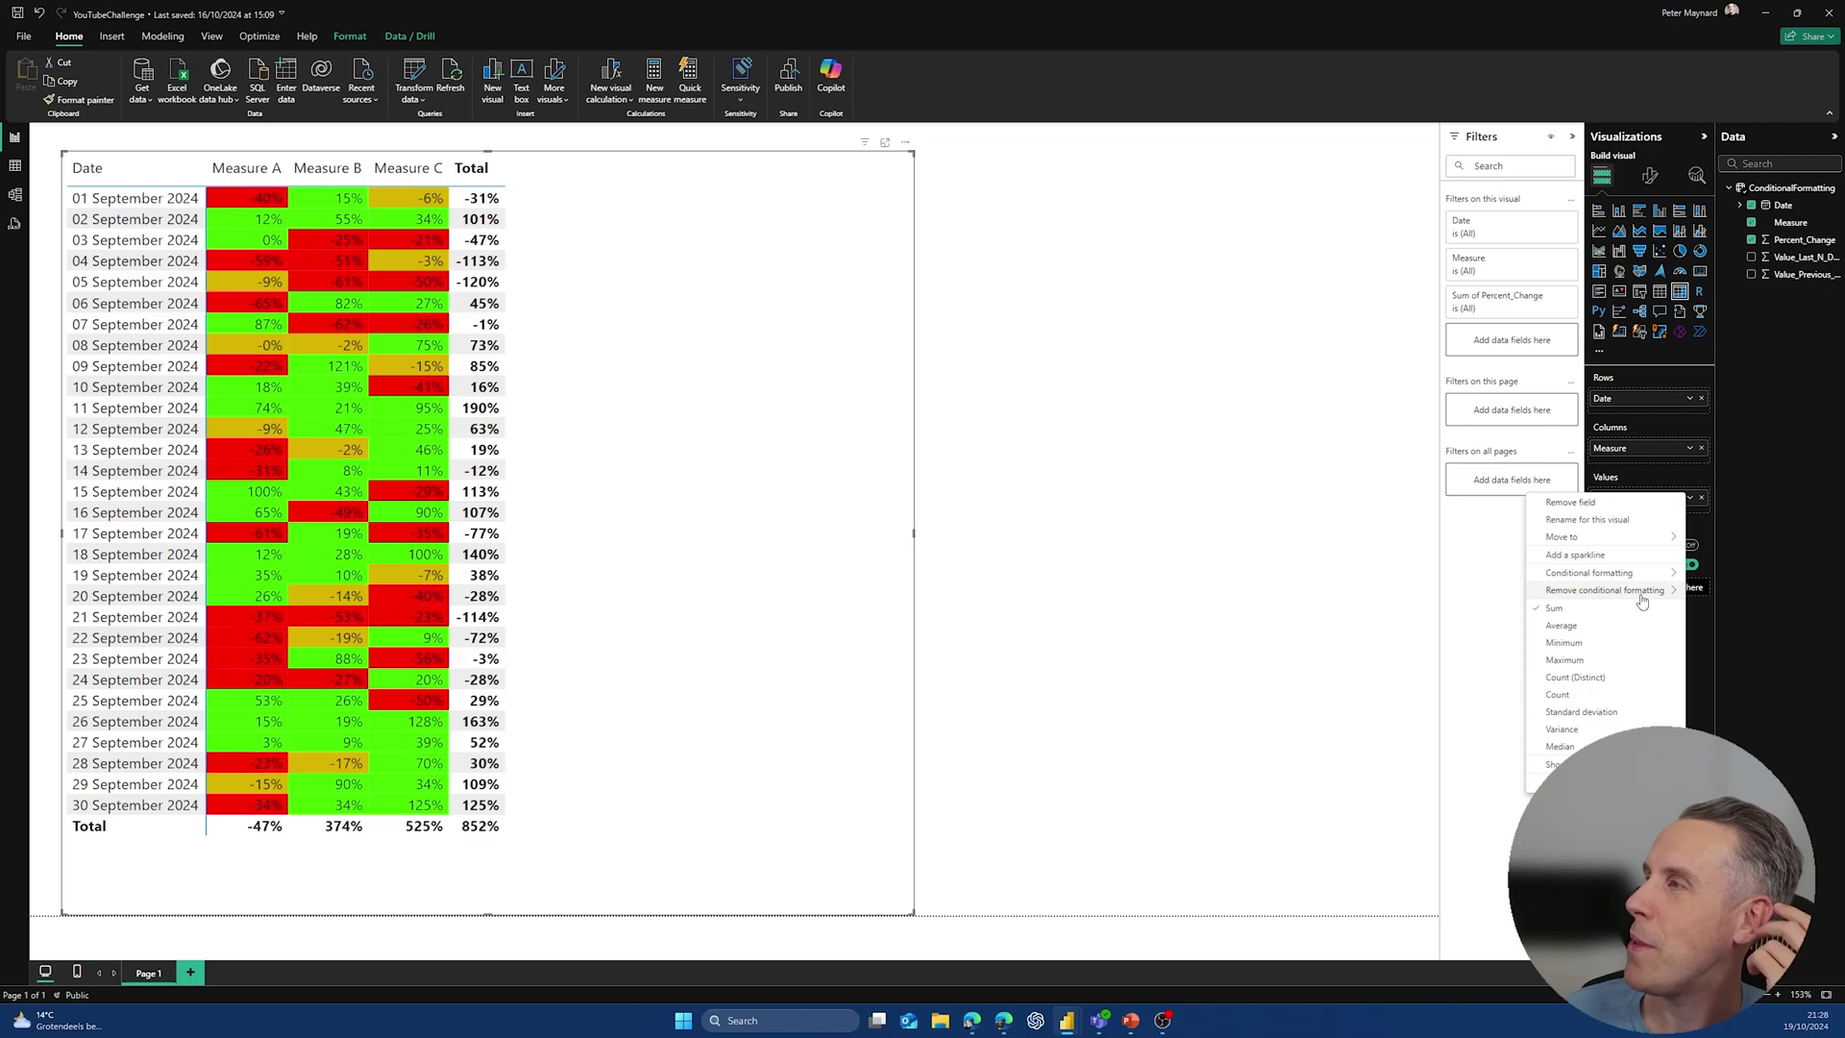
pyautogui.moveTo(1635, 595)
pyautogui.click(1692, 589)
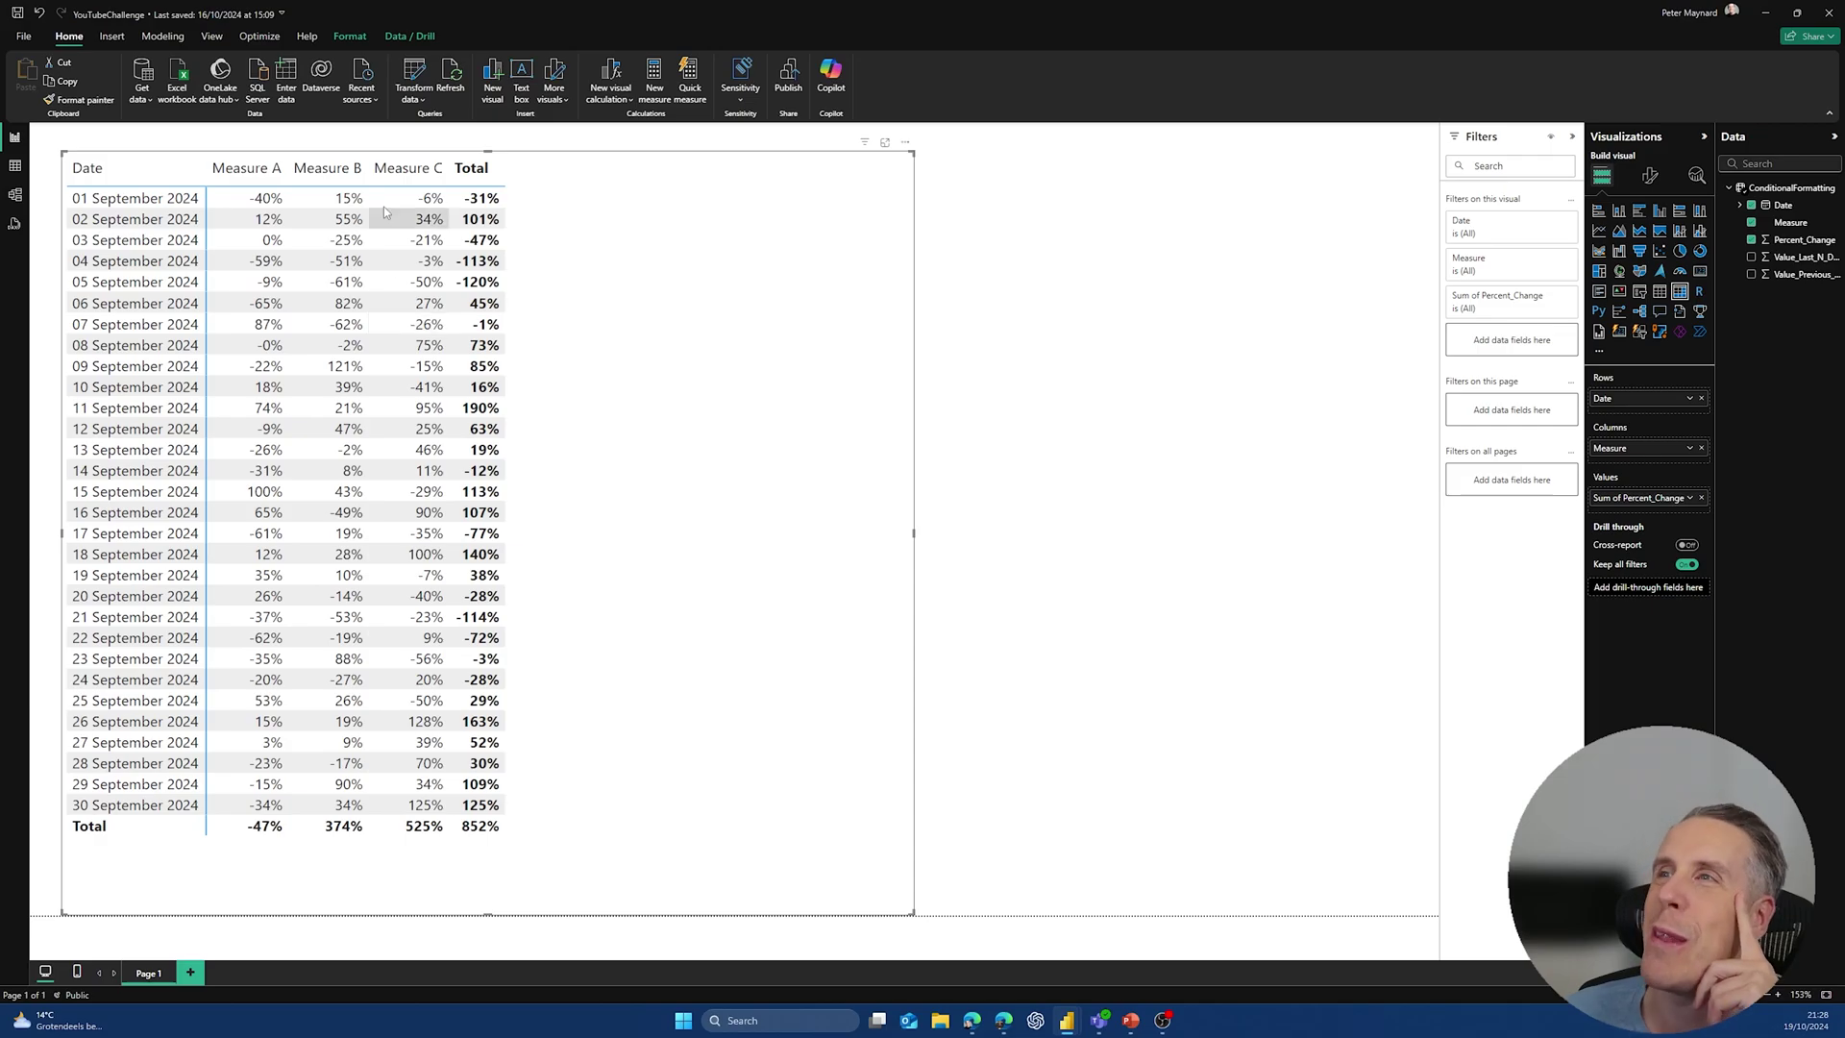
# Step: In Power Query, start a ConditionalFormatting column outputting Green when Percent_Change >= 0
pyautogui.click(413, 73)
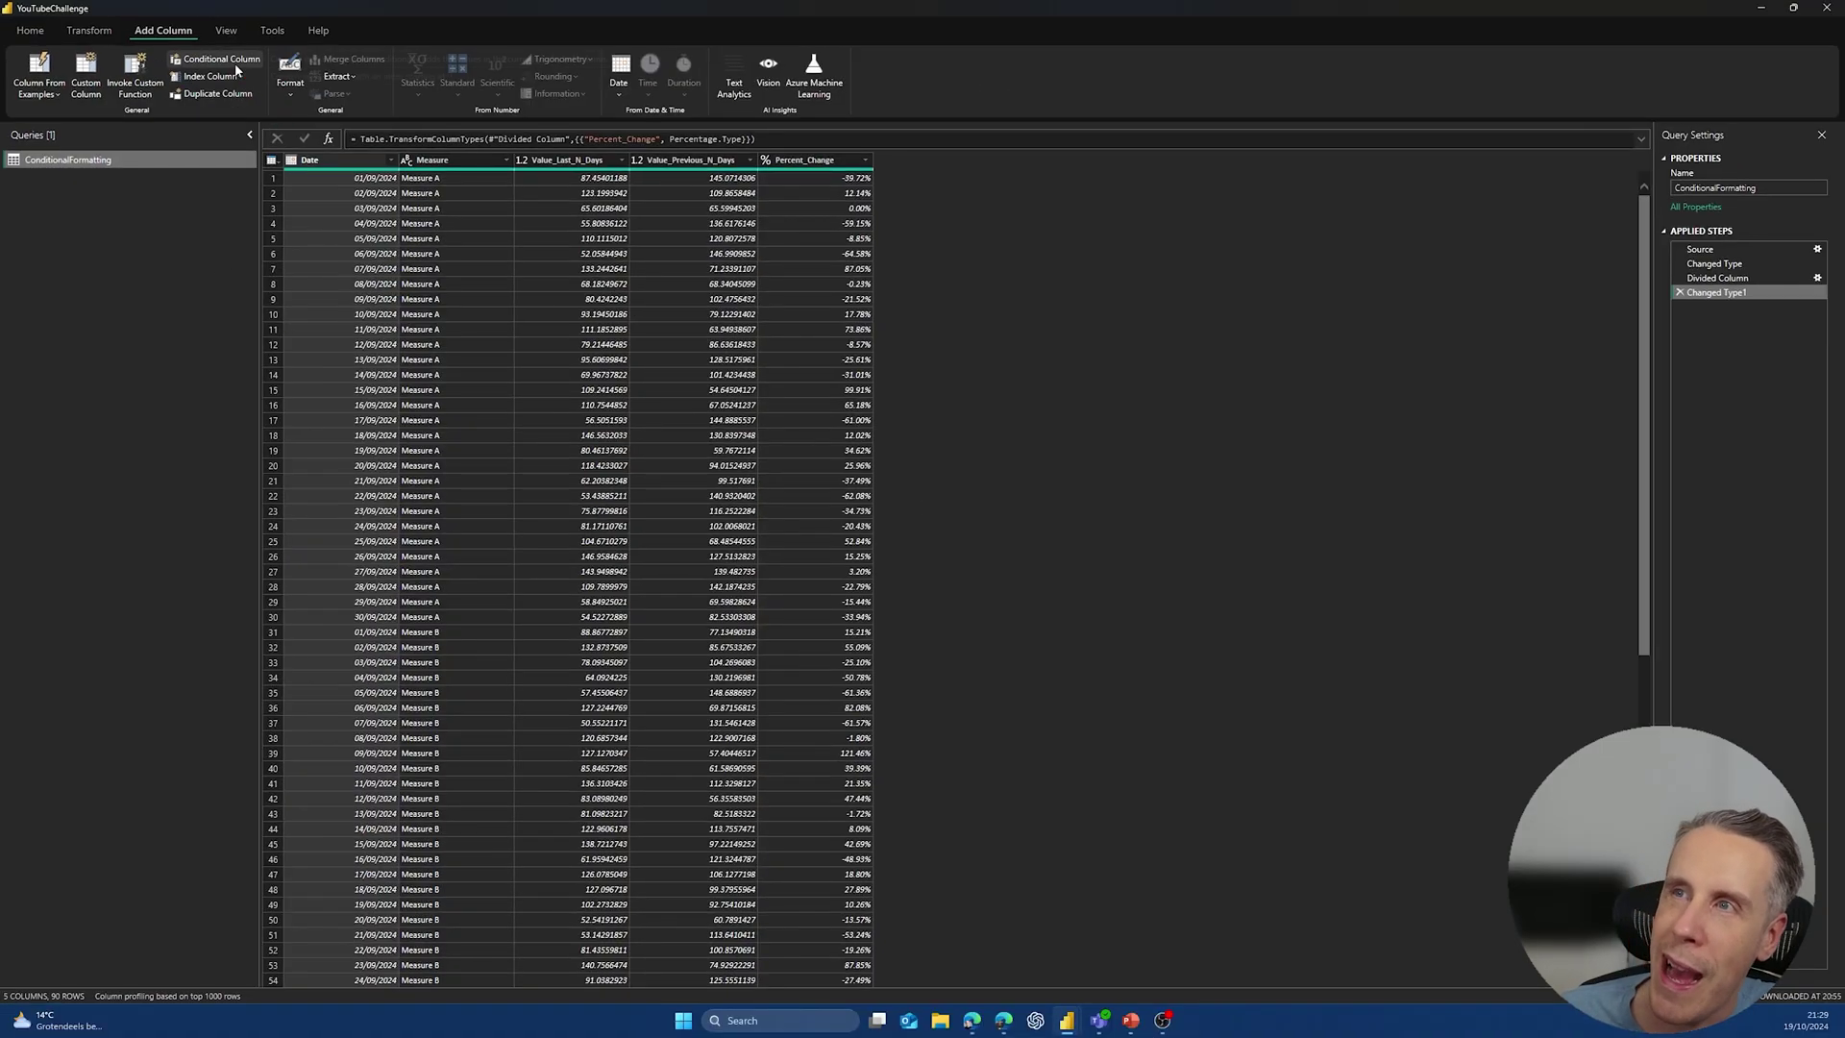
pyautogui.click(235, 62)
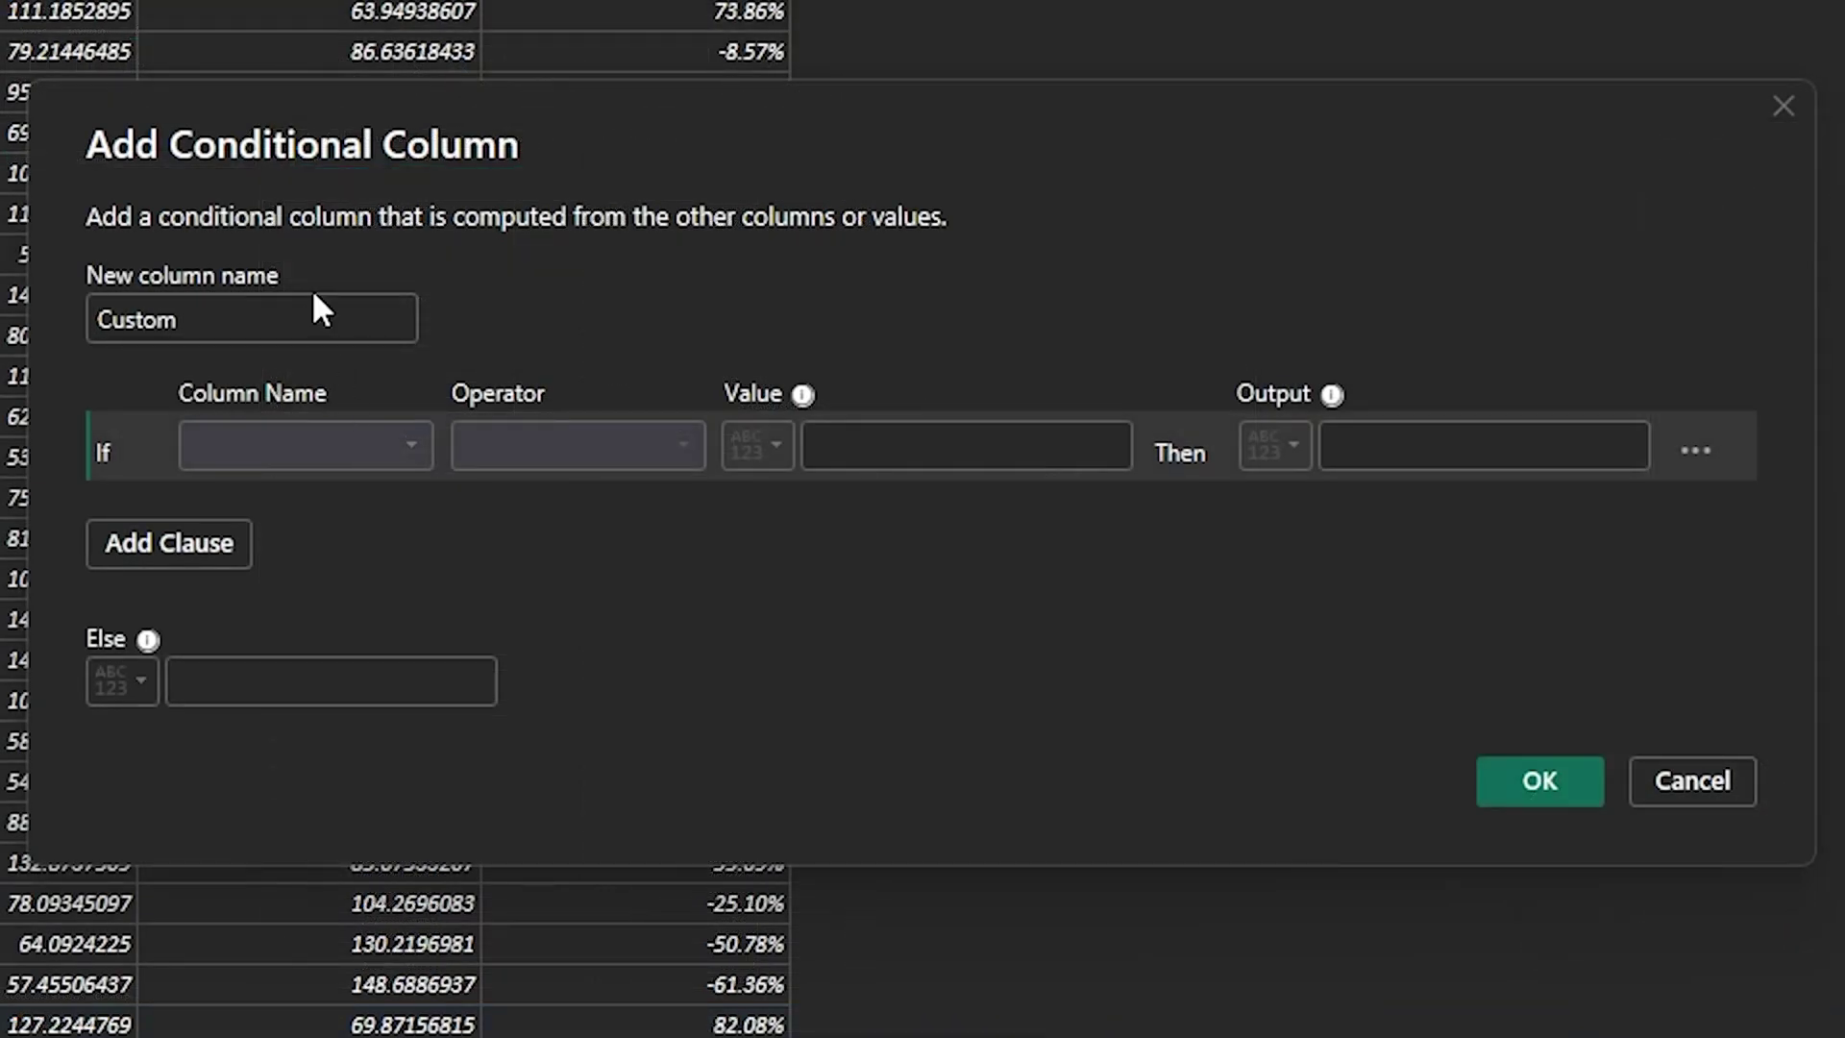
pyautogui.click(314, 298)
pyautogui.write('Conditiona')
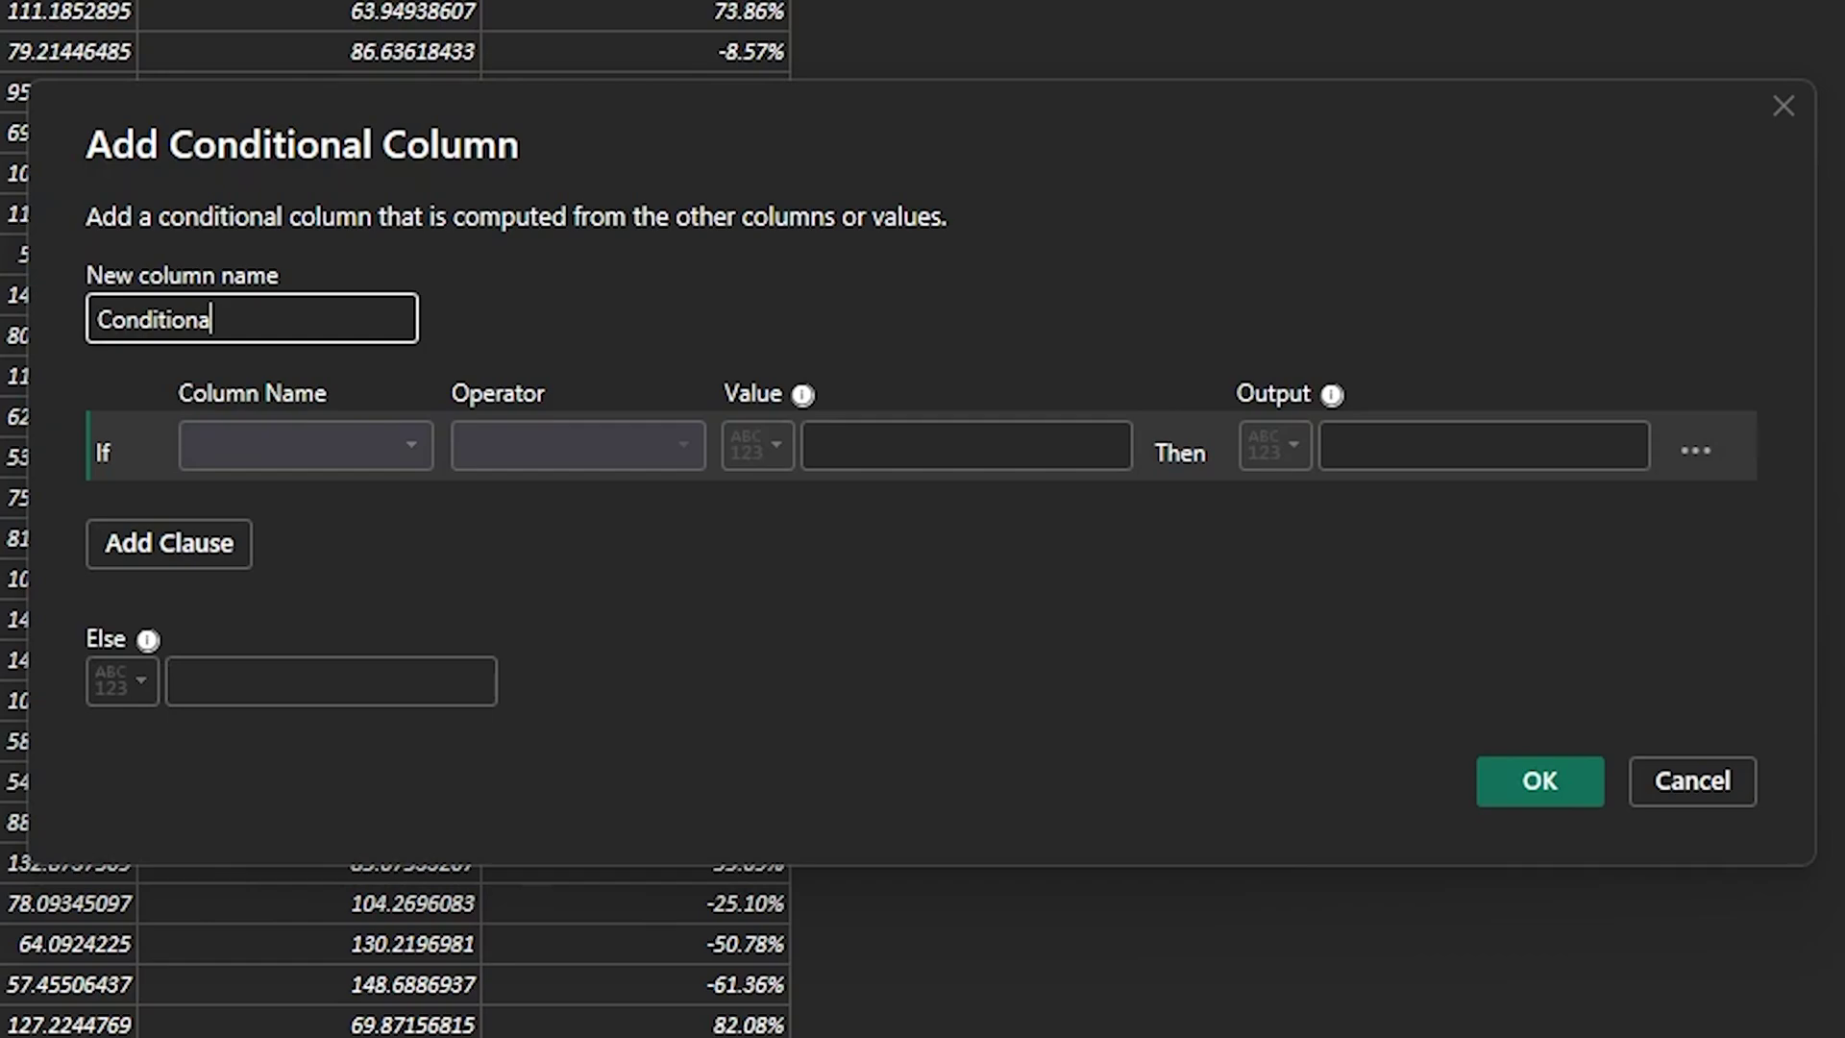
pyautogui.write('lFormatting')
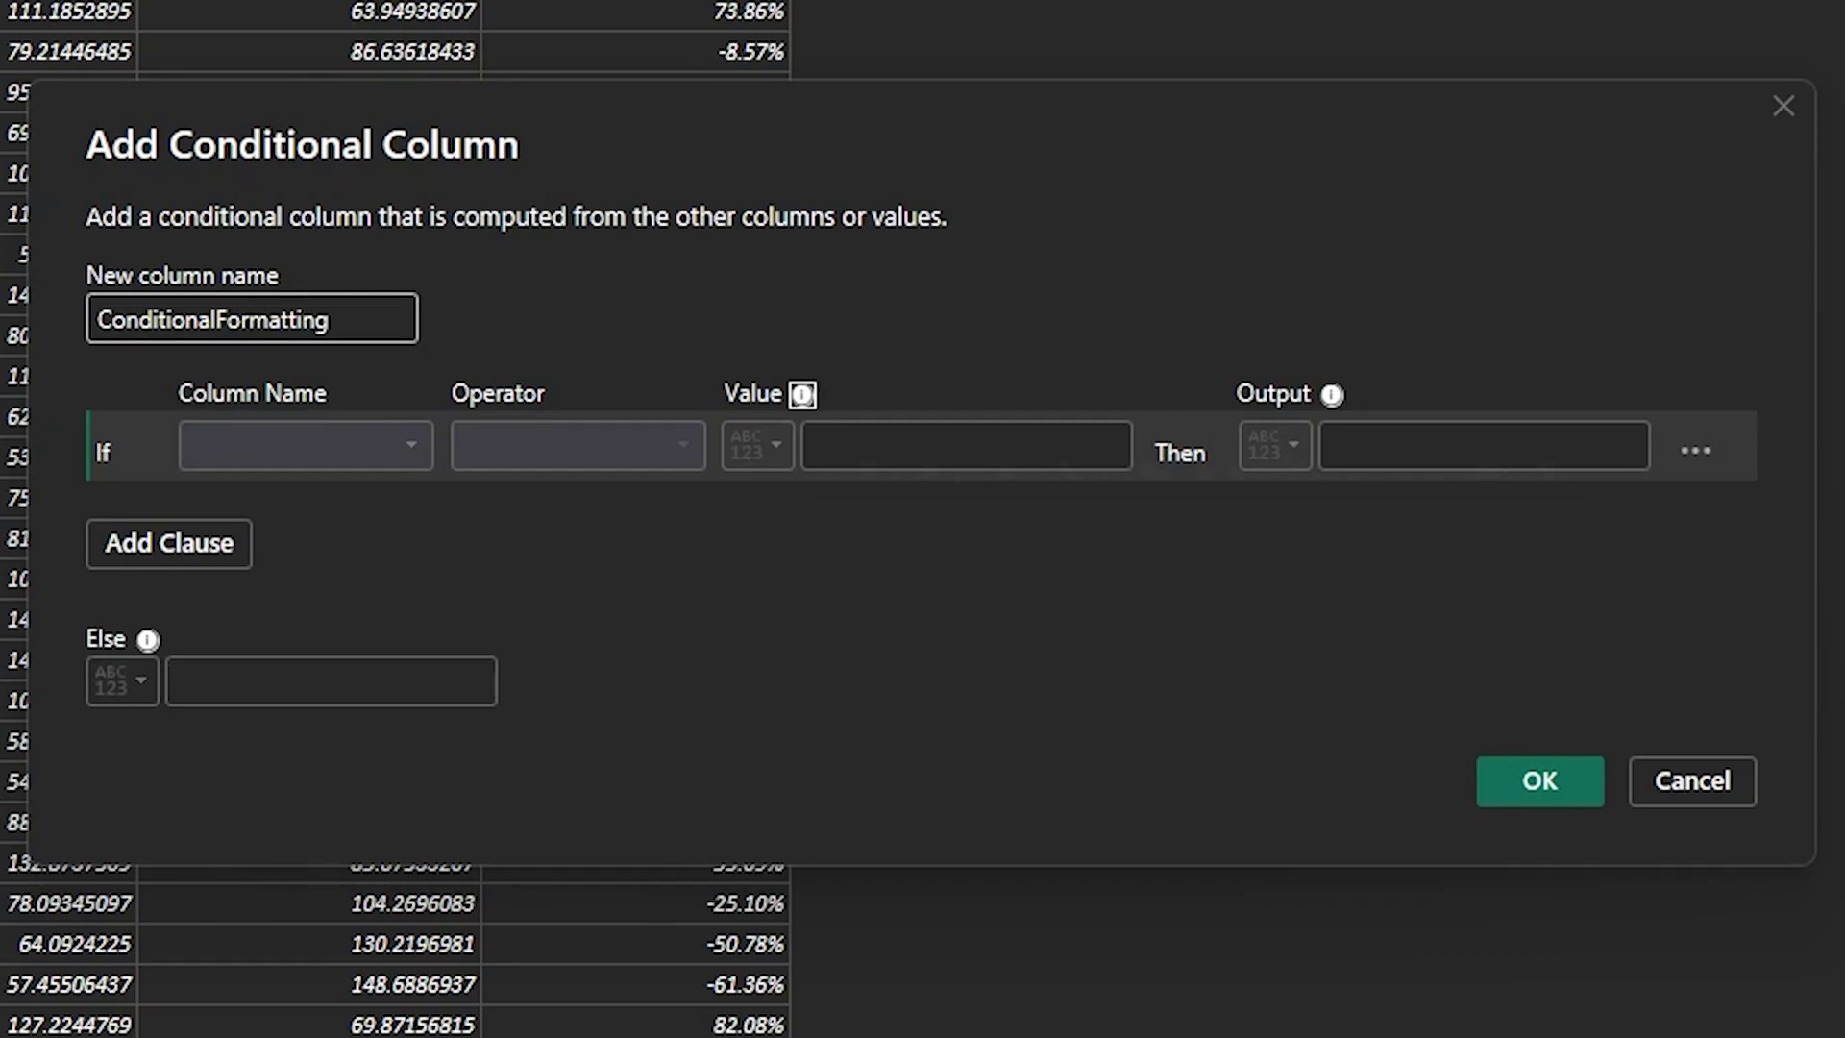
pyautogui.click(285, 440)
pyautogui.click(331, 640)
pyautogui.click(623, 437)
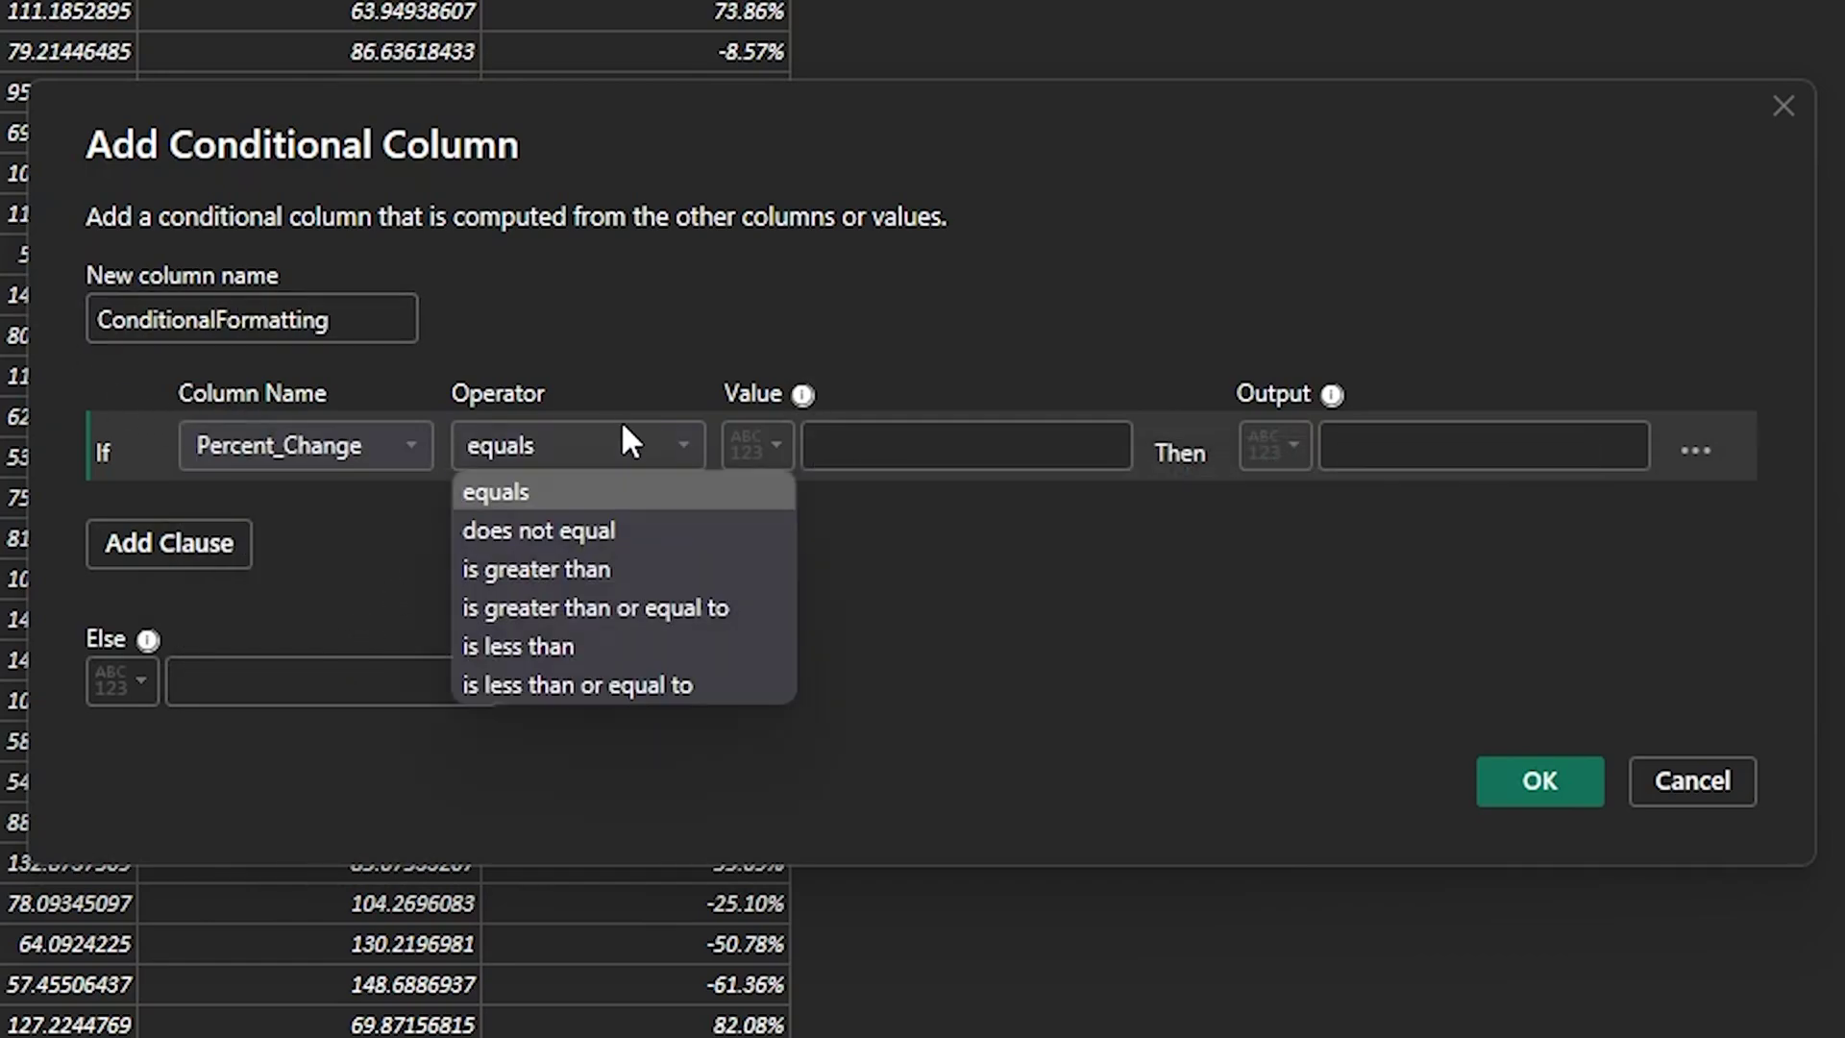
pyautogui.click(640, 609)
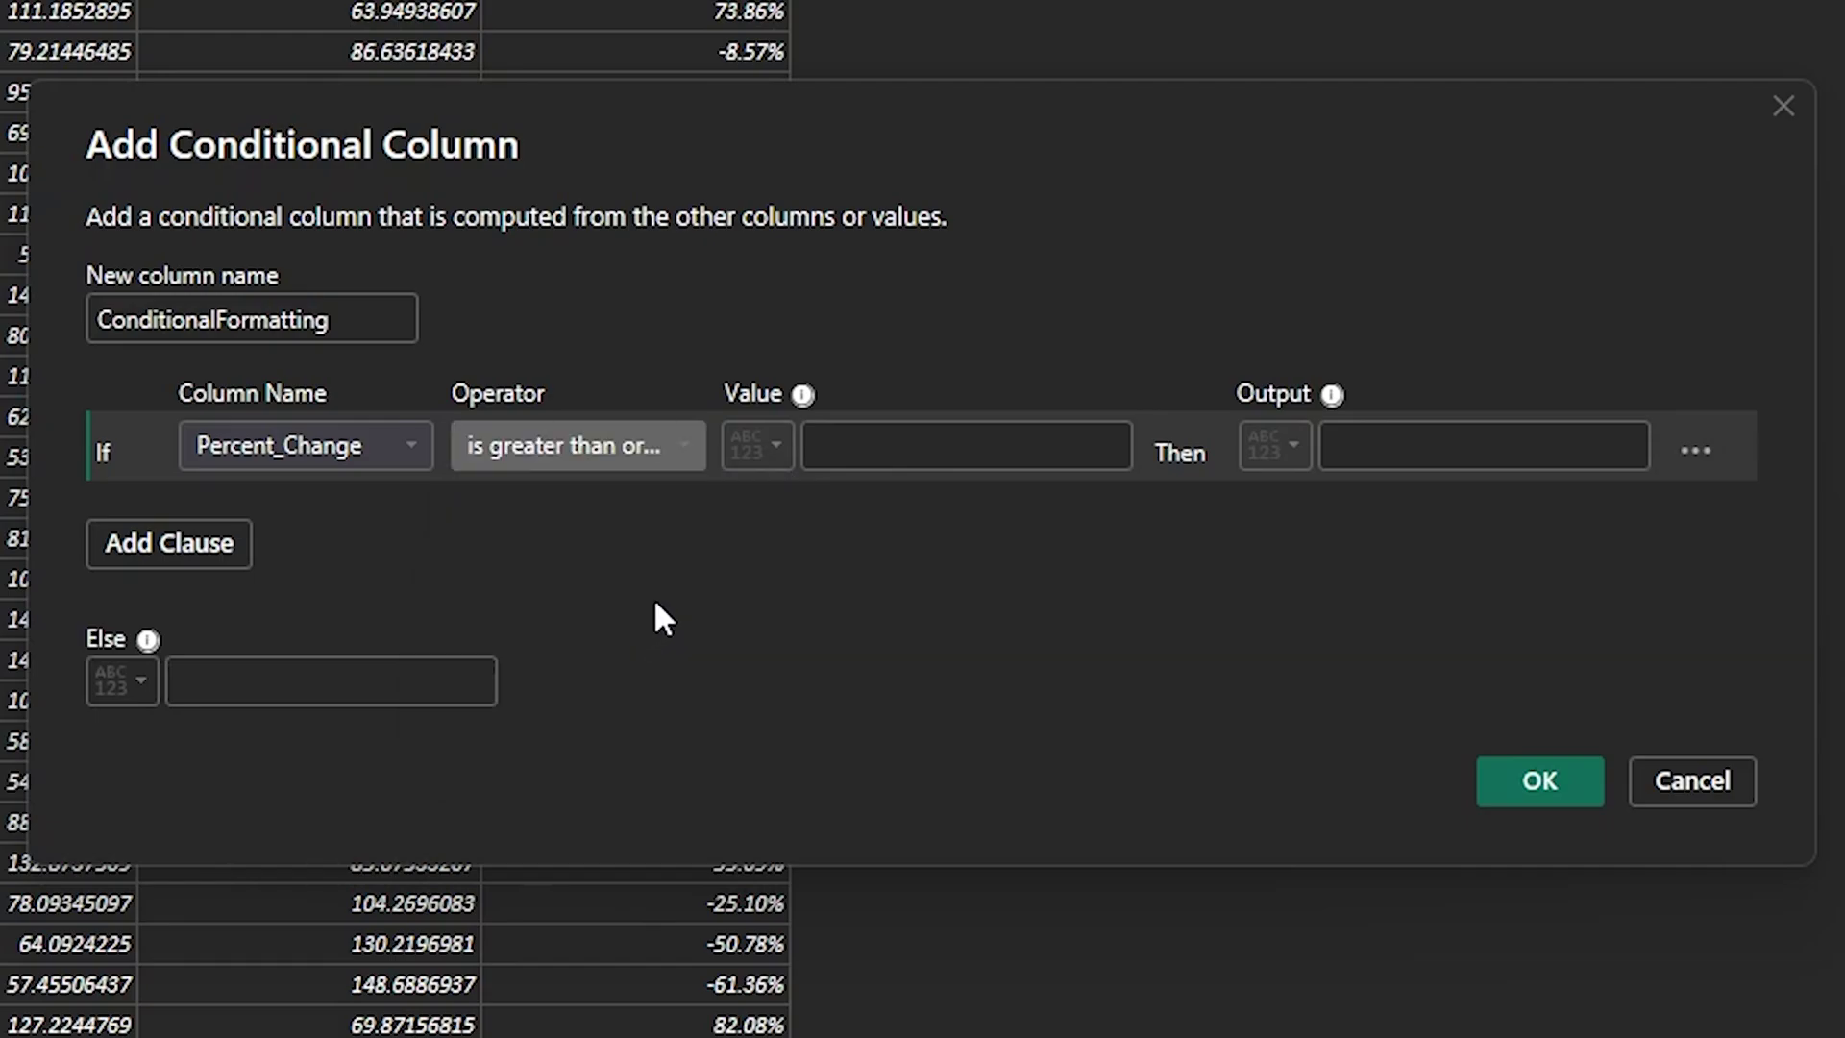
pyautogui.click(894, 445)
pyautogui.write('0')
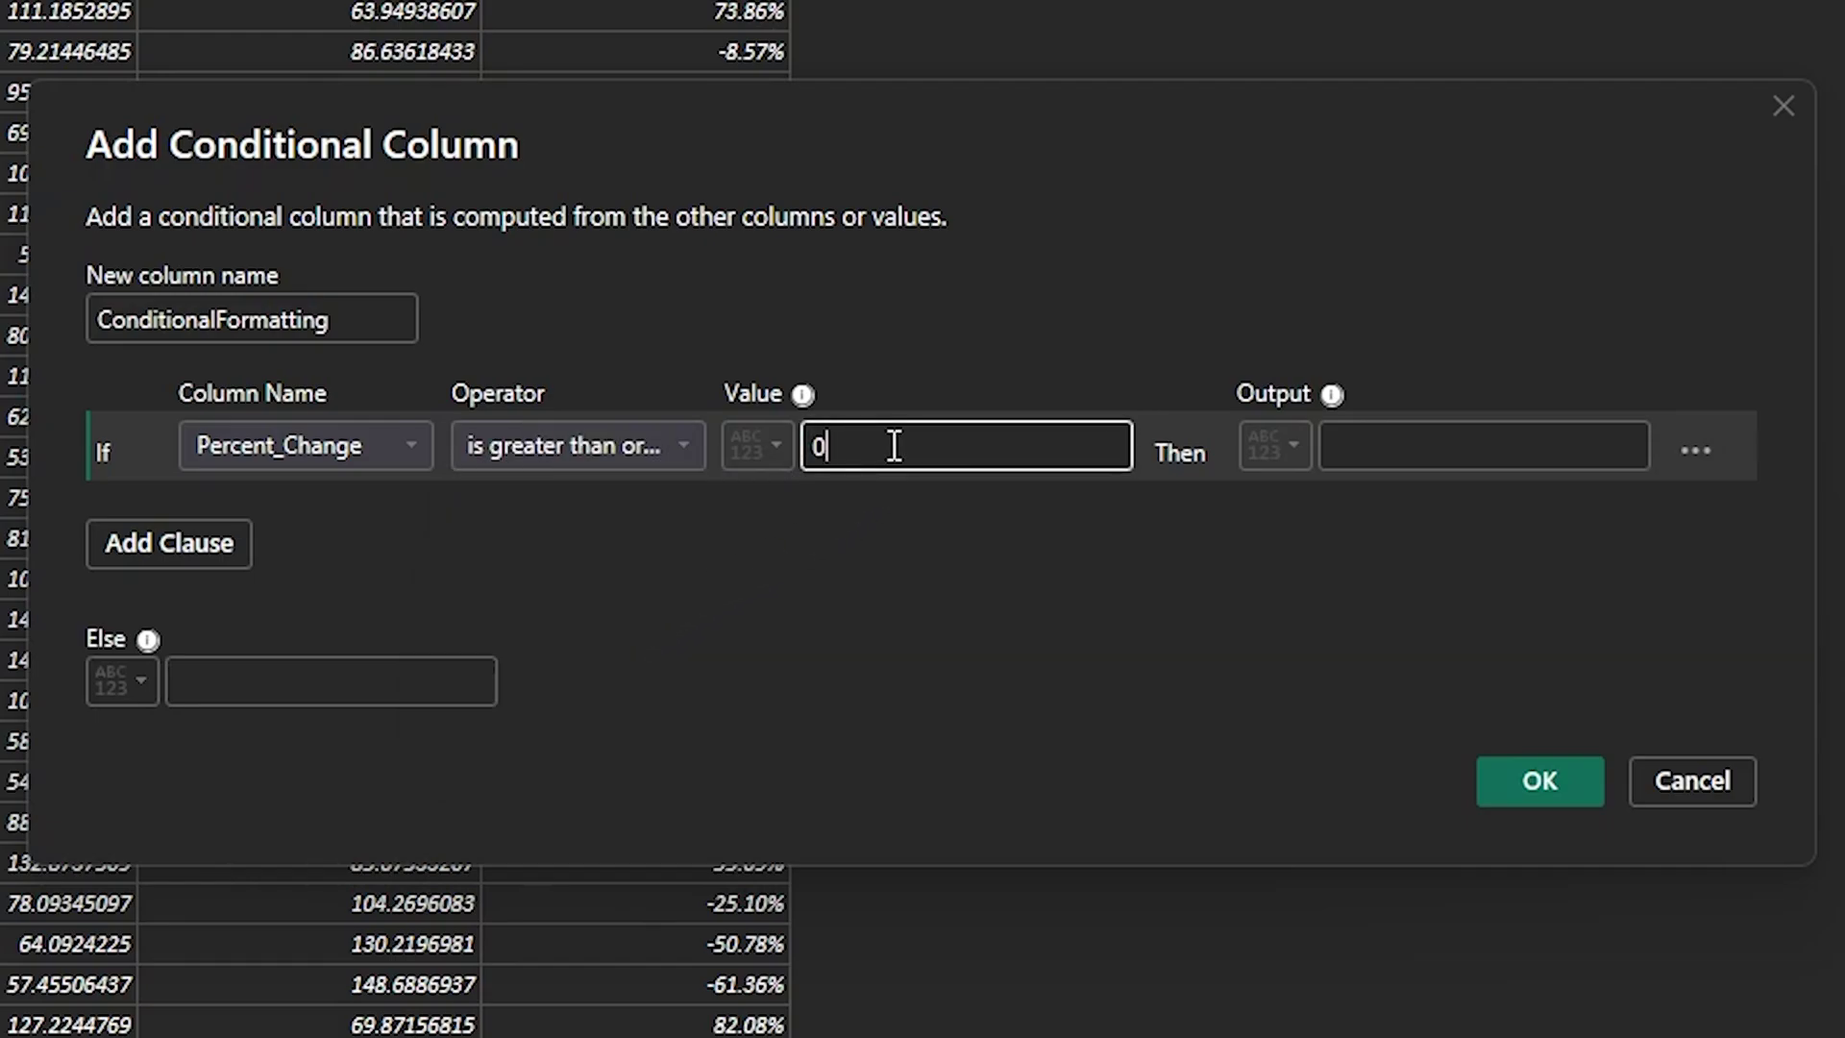
pyautogui.click(1502, 459)
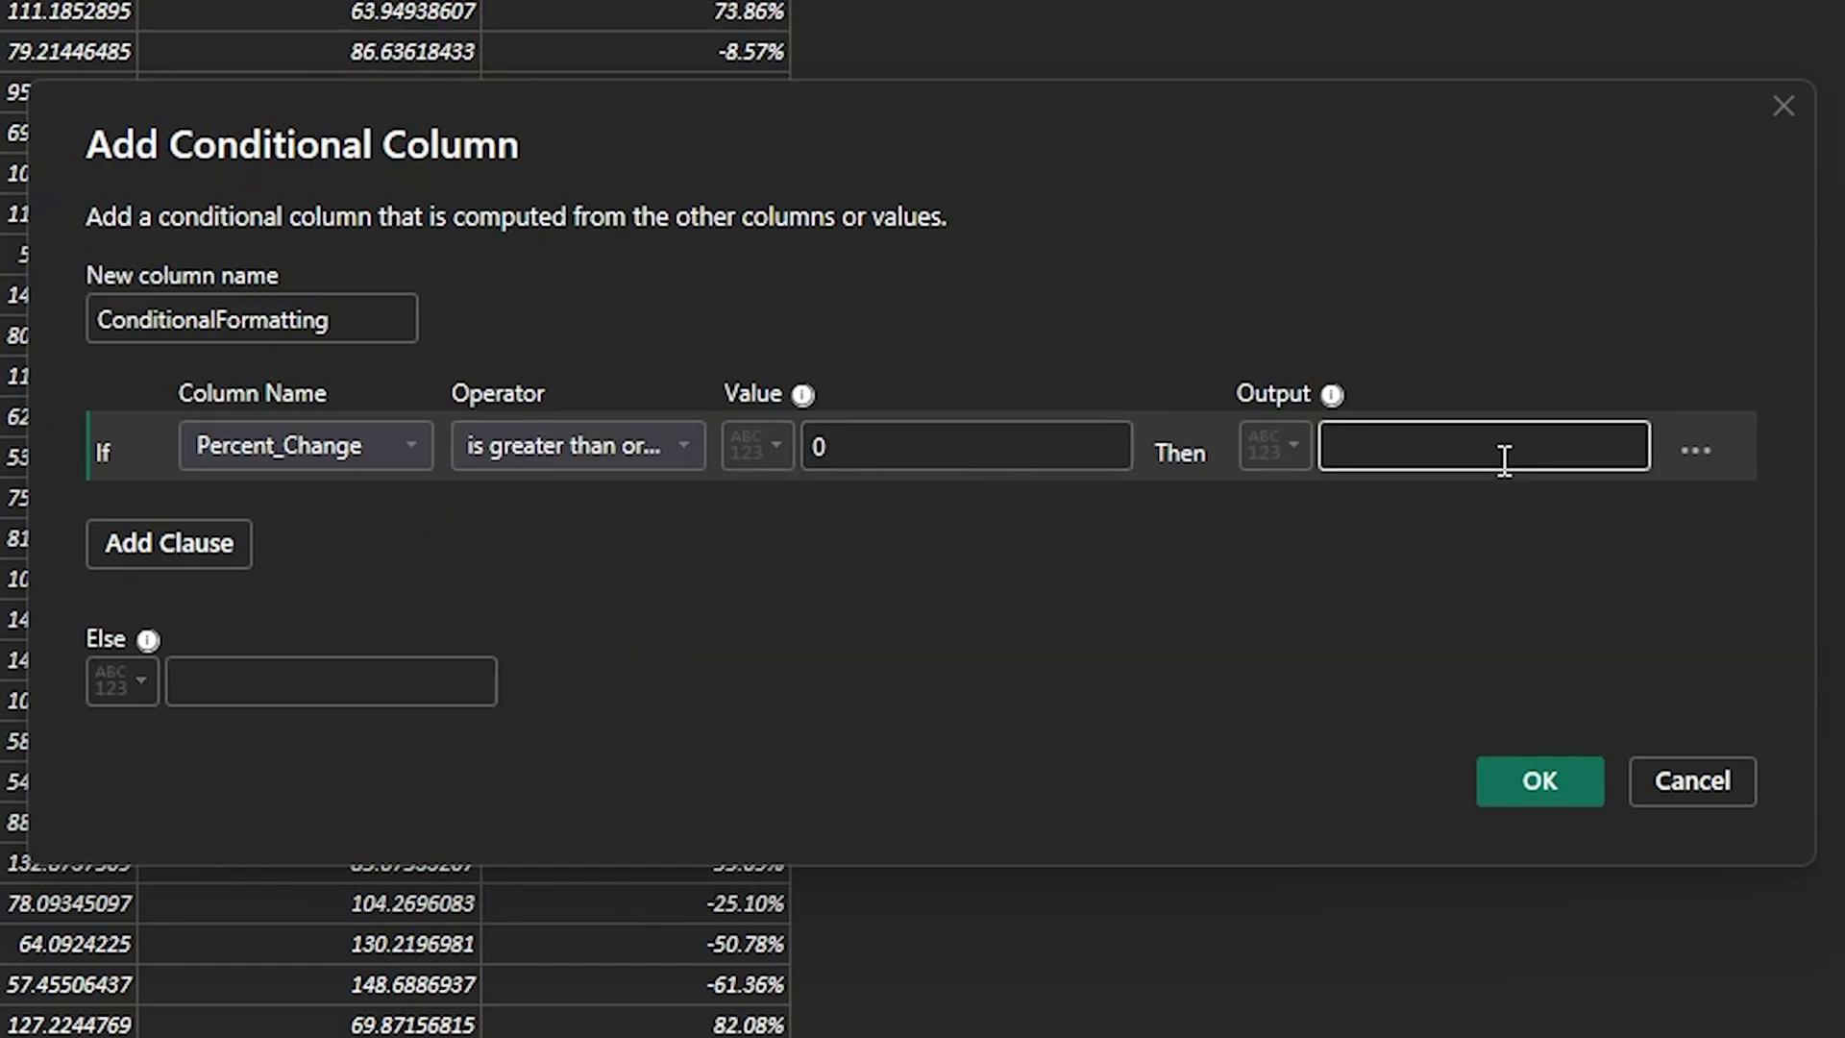
pyautogui.write('Green')
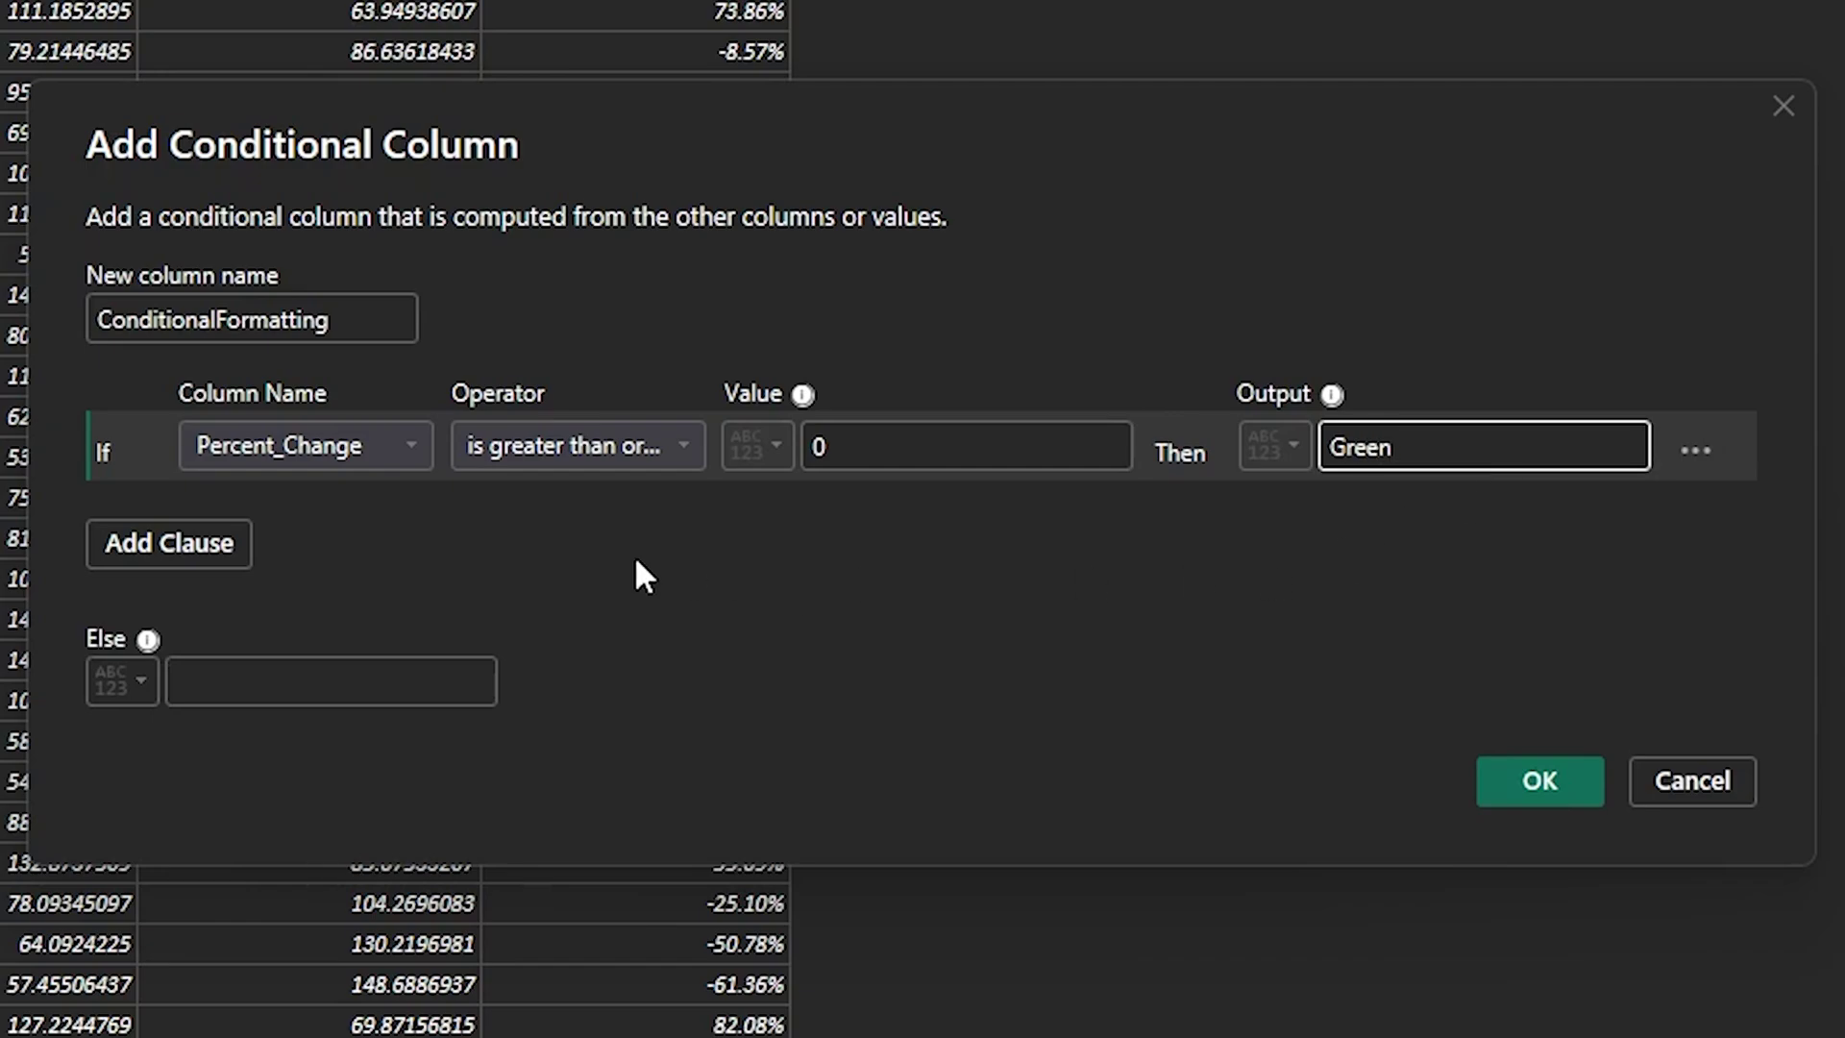
# Step: Add an Else If rule outputting Red when Percent_Change is less than -0.2
pyautogui.click(171, 531)
pyautogui.click(402, 536)
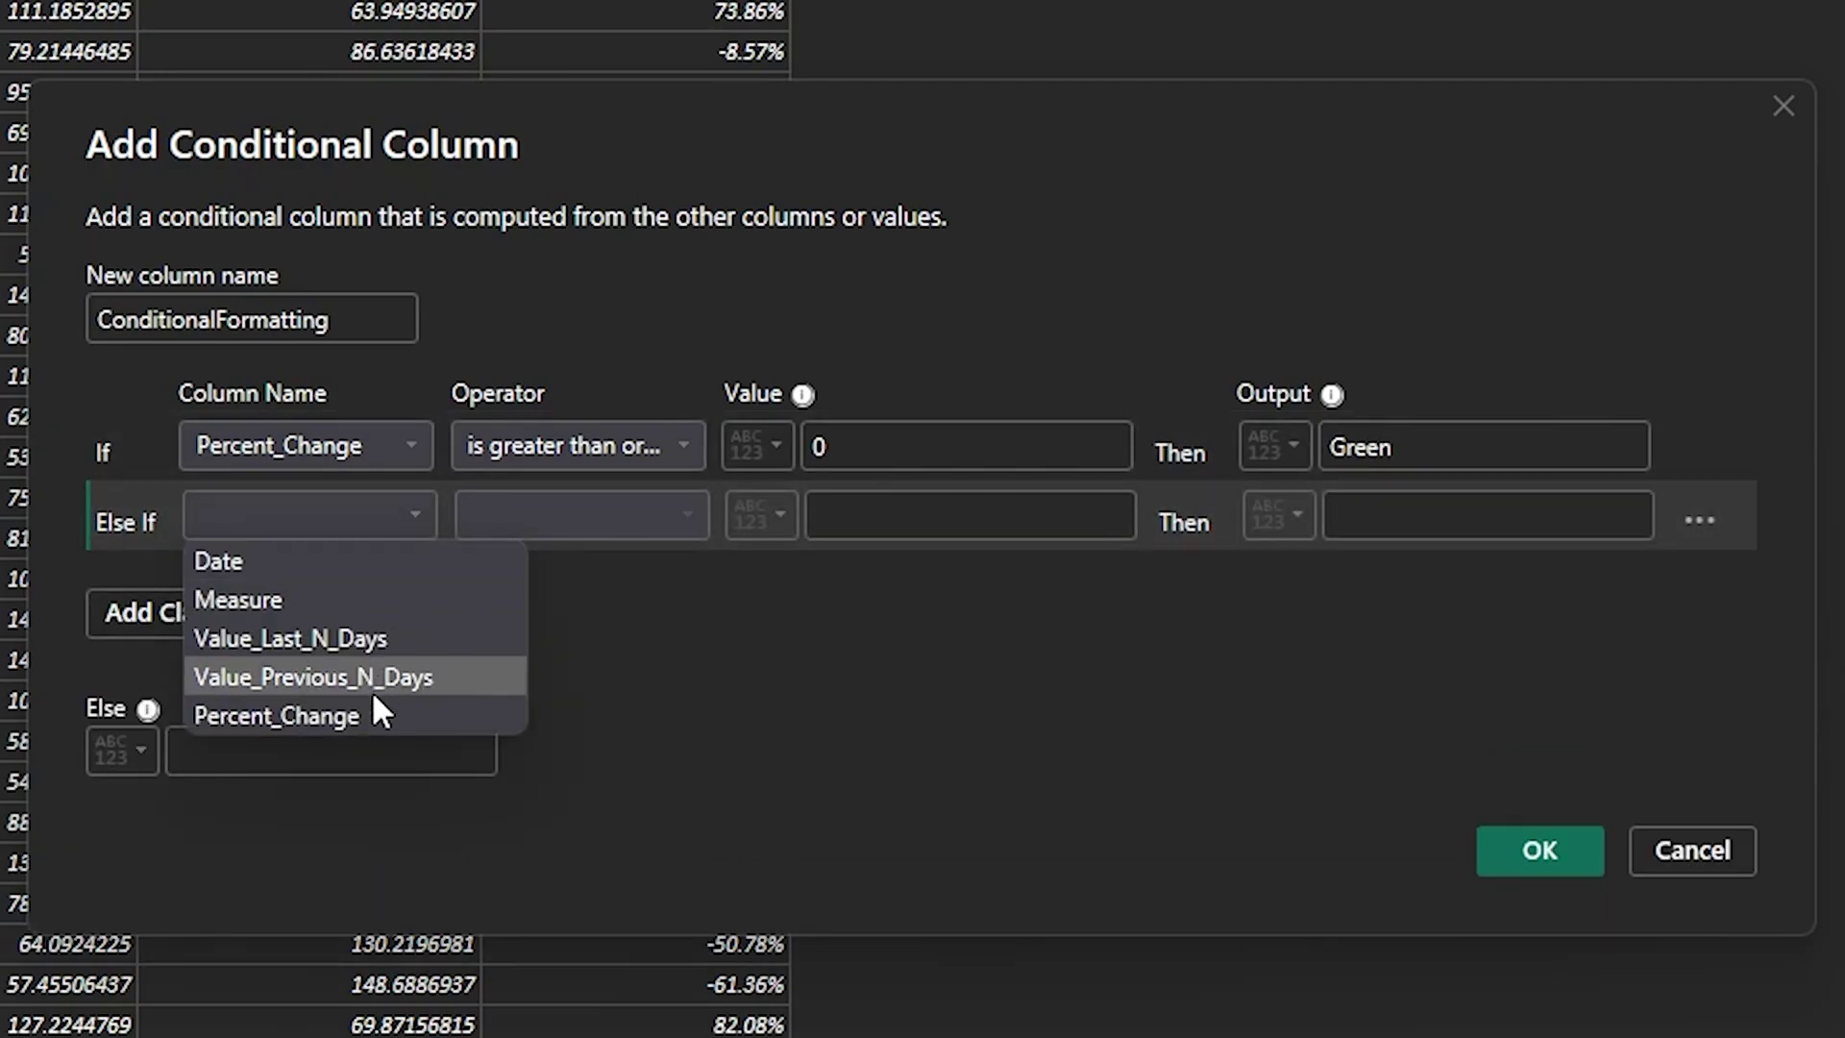
pyautogui.click(423, 716)
pyautogui.click(586, 516)
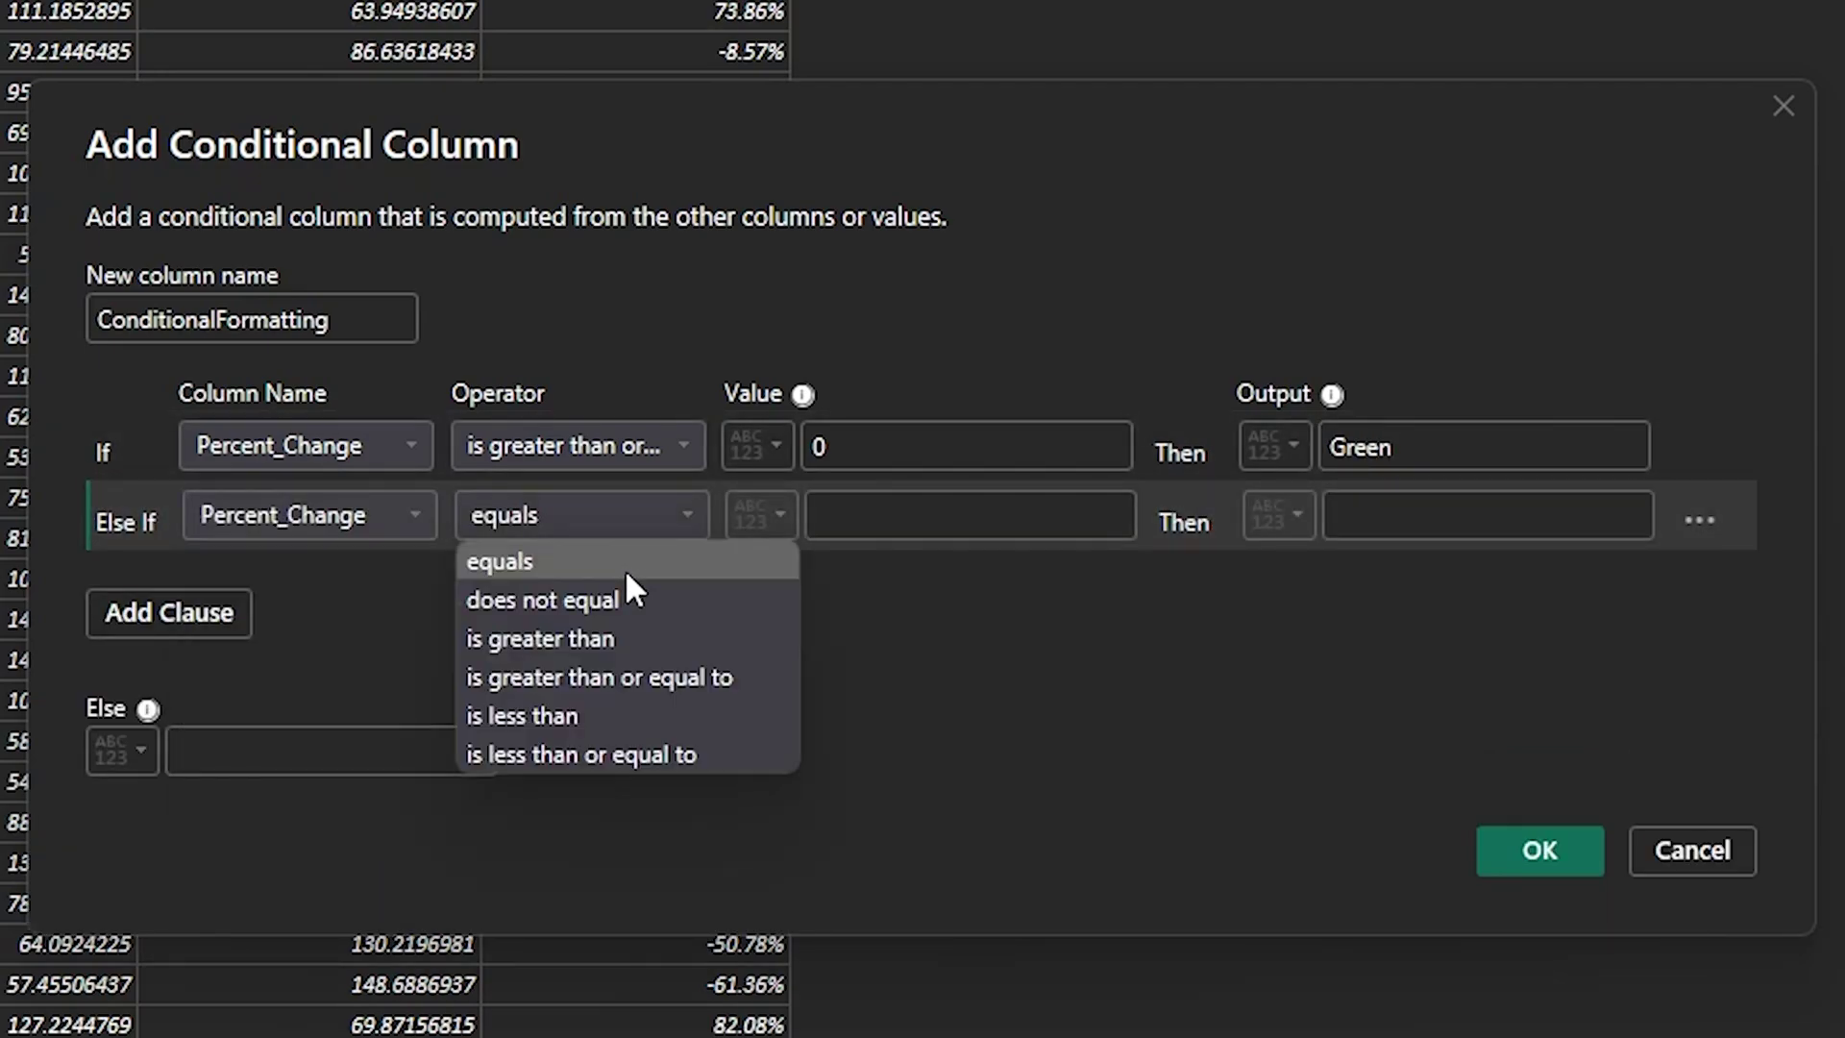
pyautogui.click(616, 709)
pyautogui.click(918, 520)
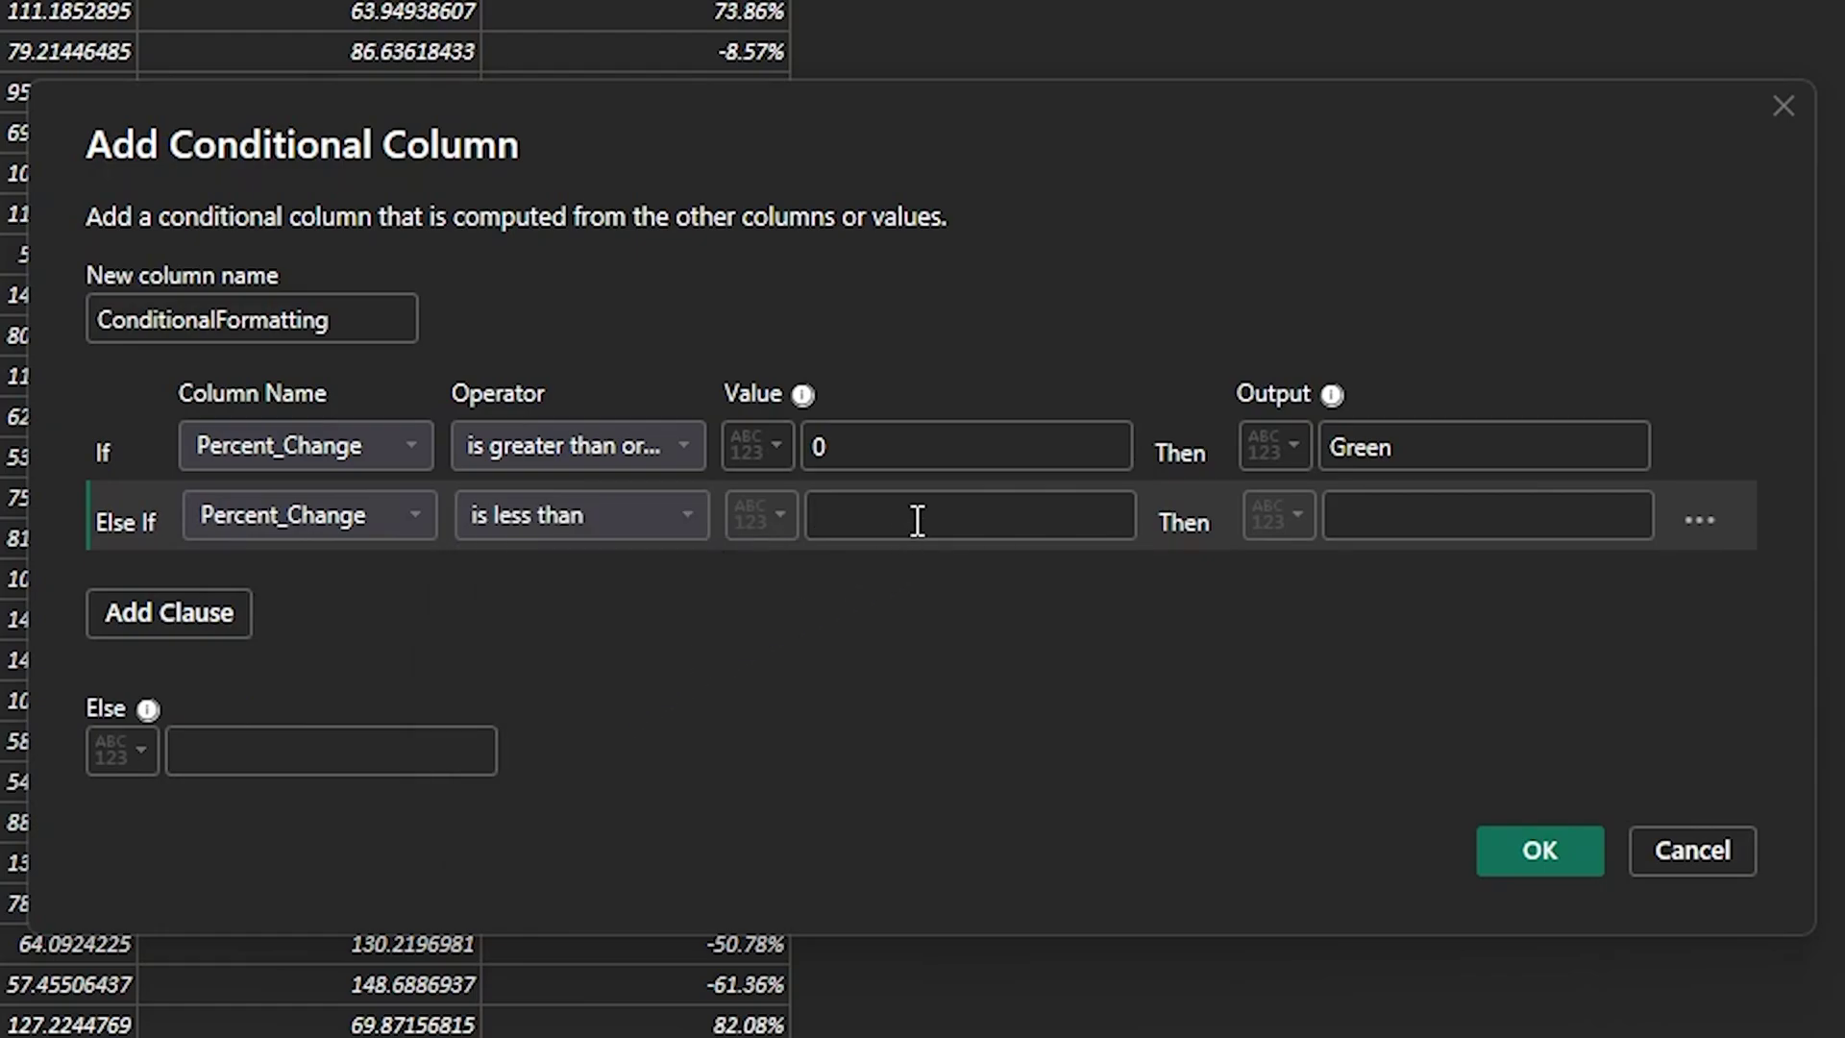
pyautogui.write('0')
pyautogui.press('BackSpace')
pyautogui.write('-0.2')
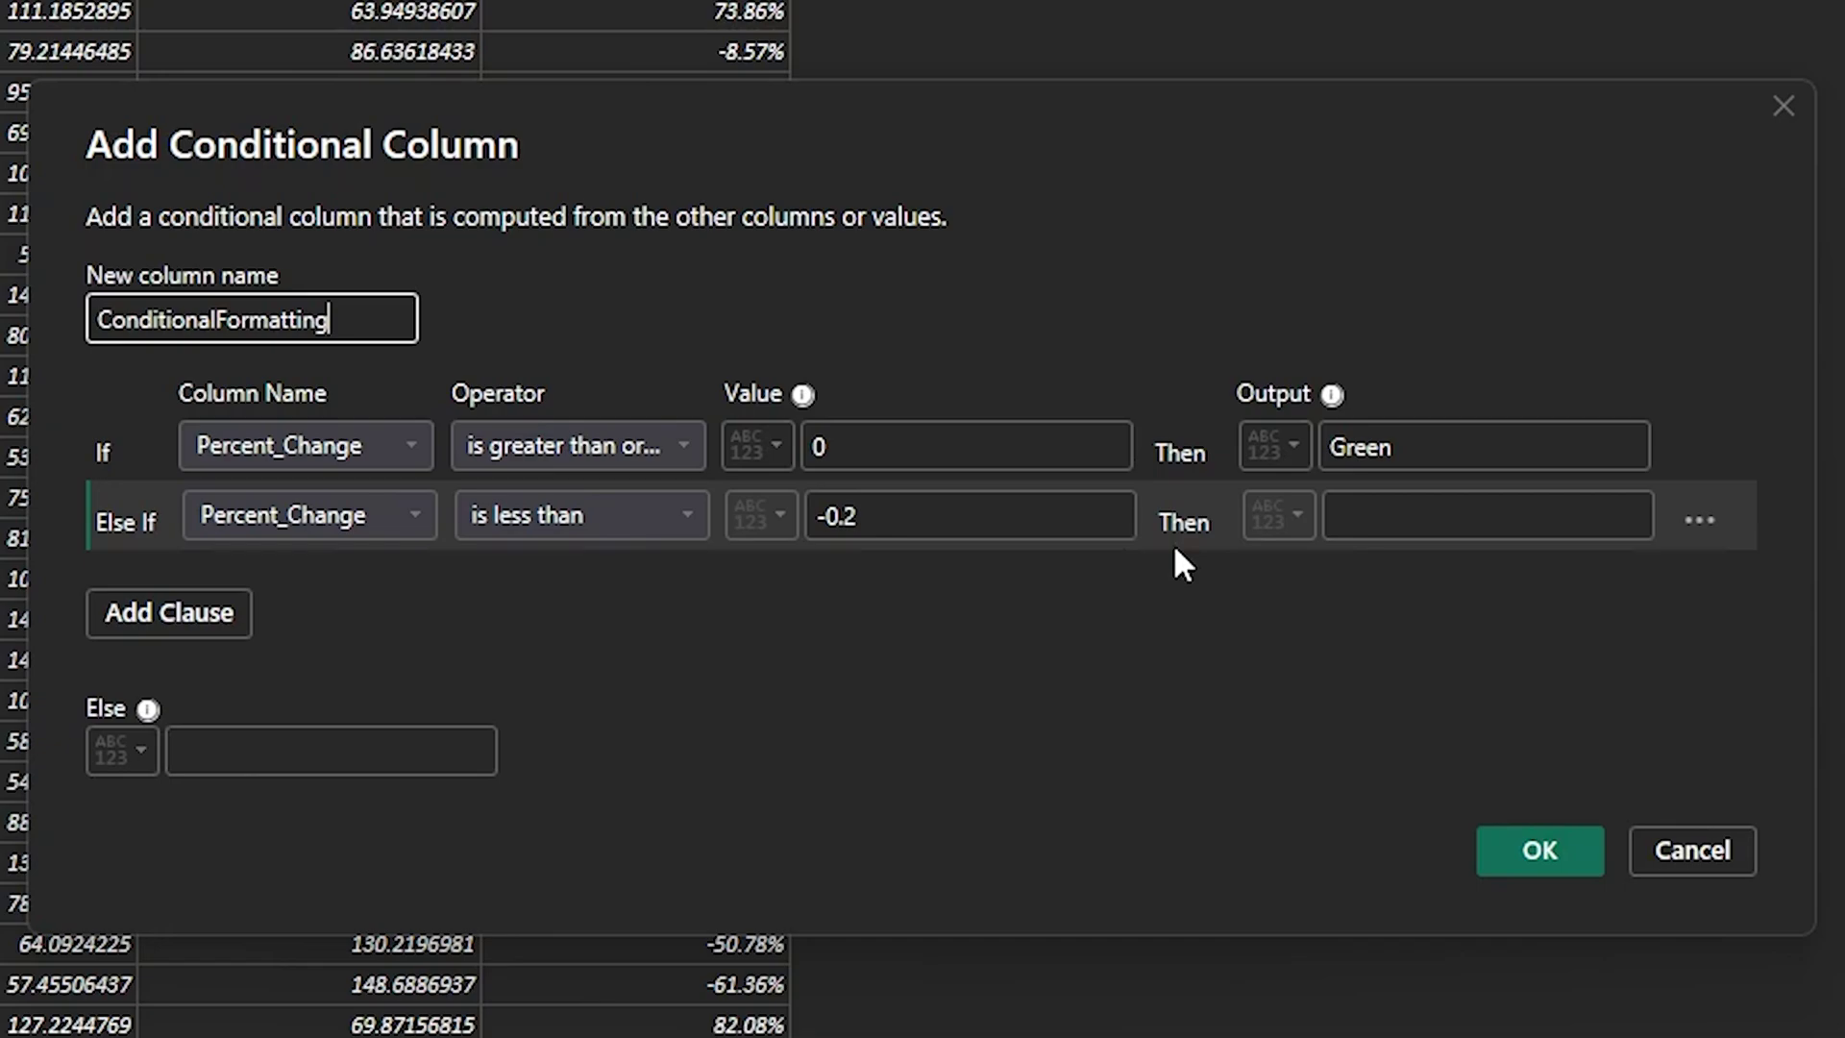
pyautogui.click(1446, 520)
pyautogui.write('Red')
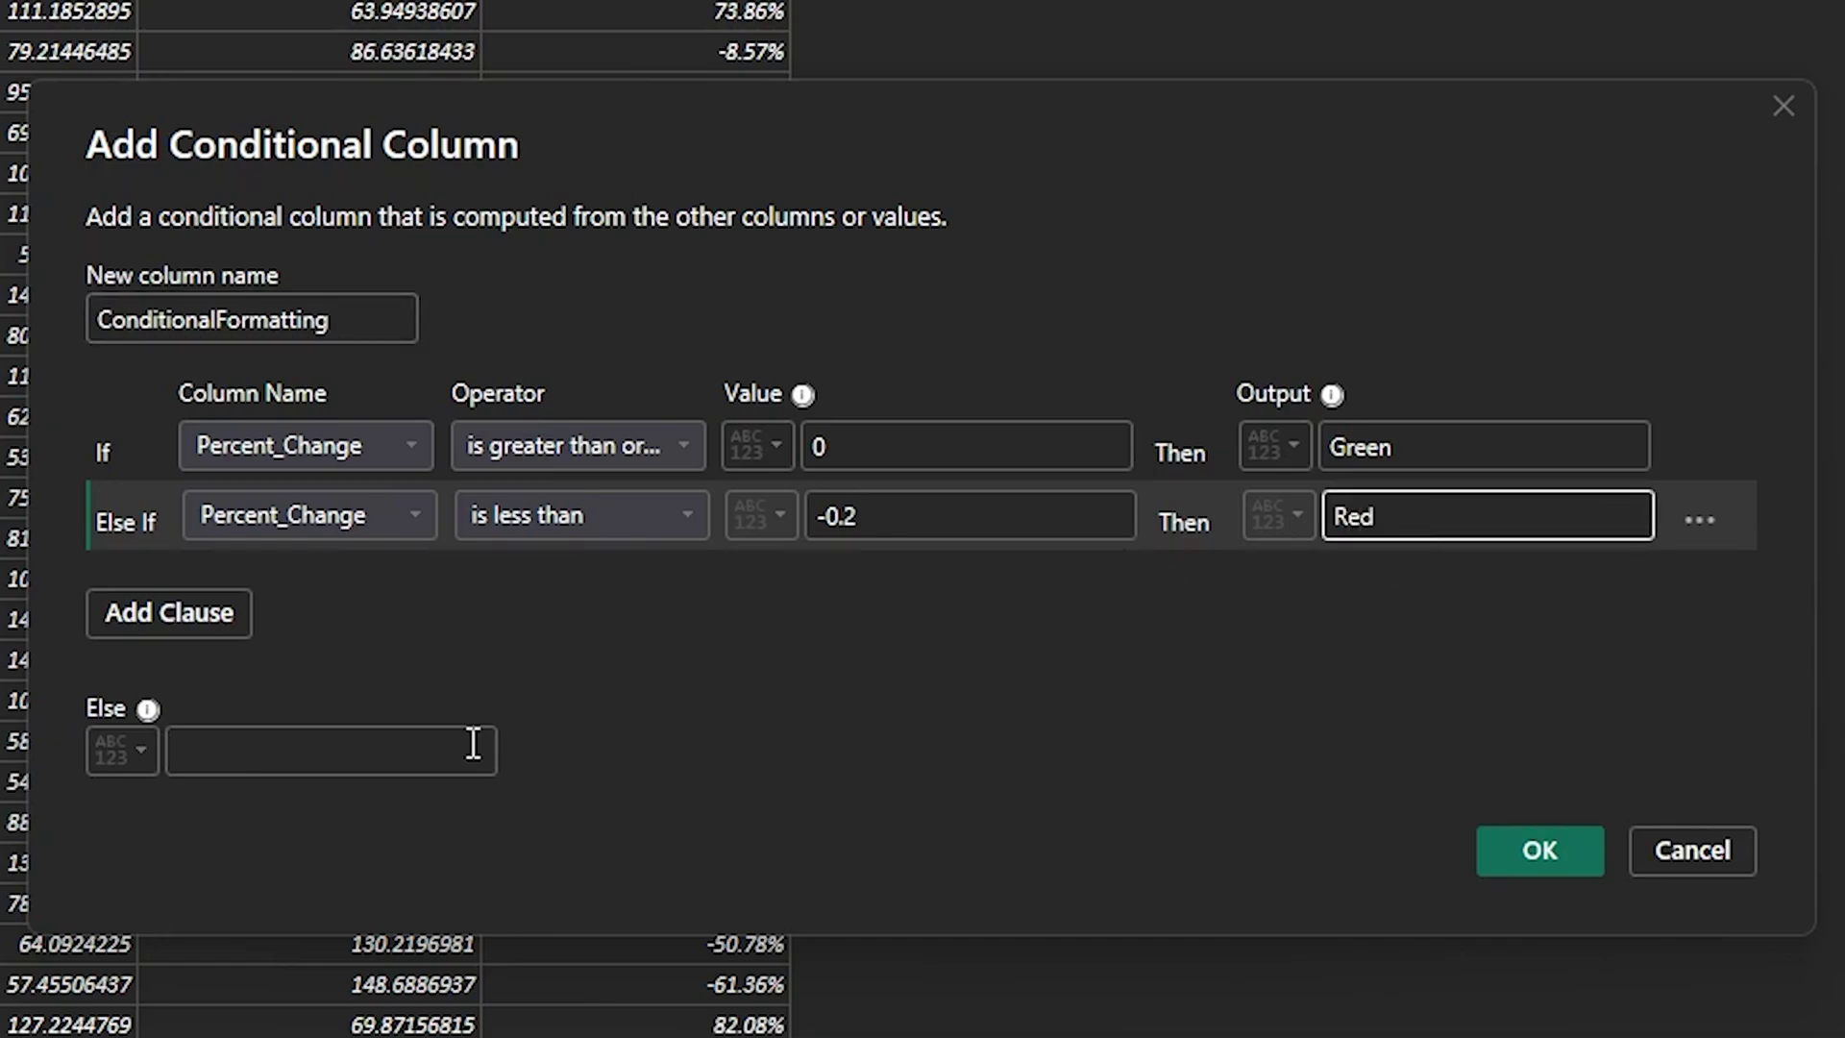
# Step: Set the Else output to Yellow and create the ConditionalFormatting column
pyautogui.click(280, 754)
pyautogui.write('Yellow')
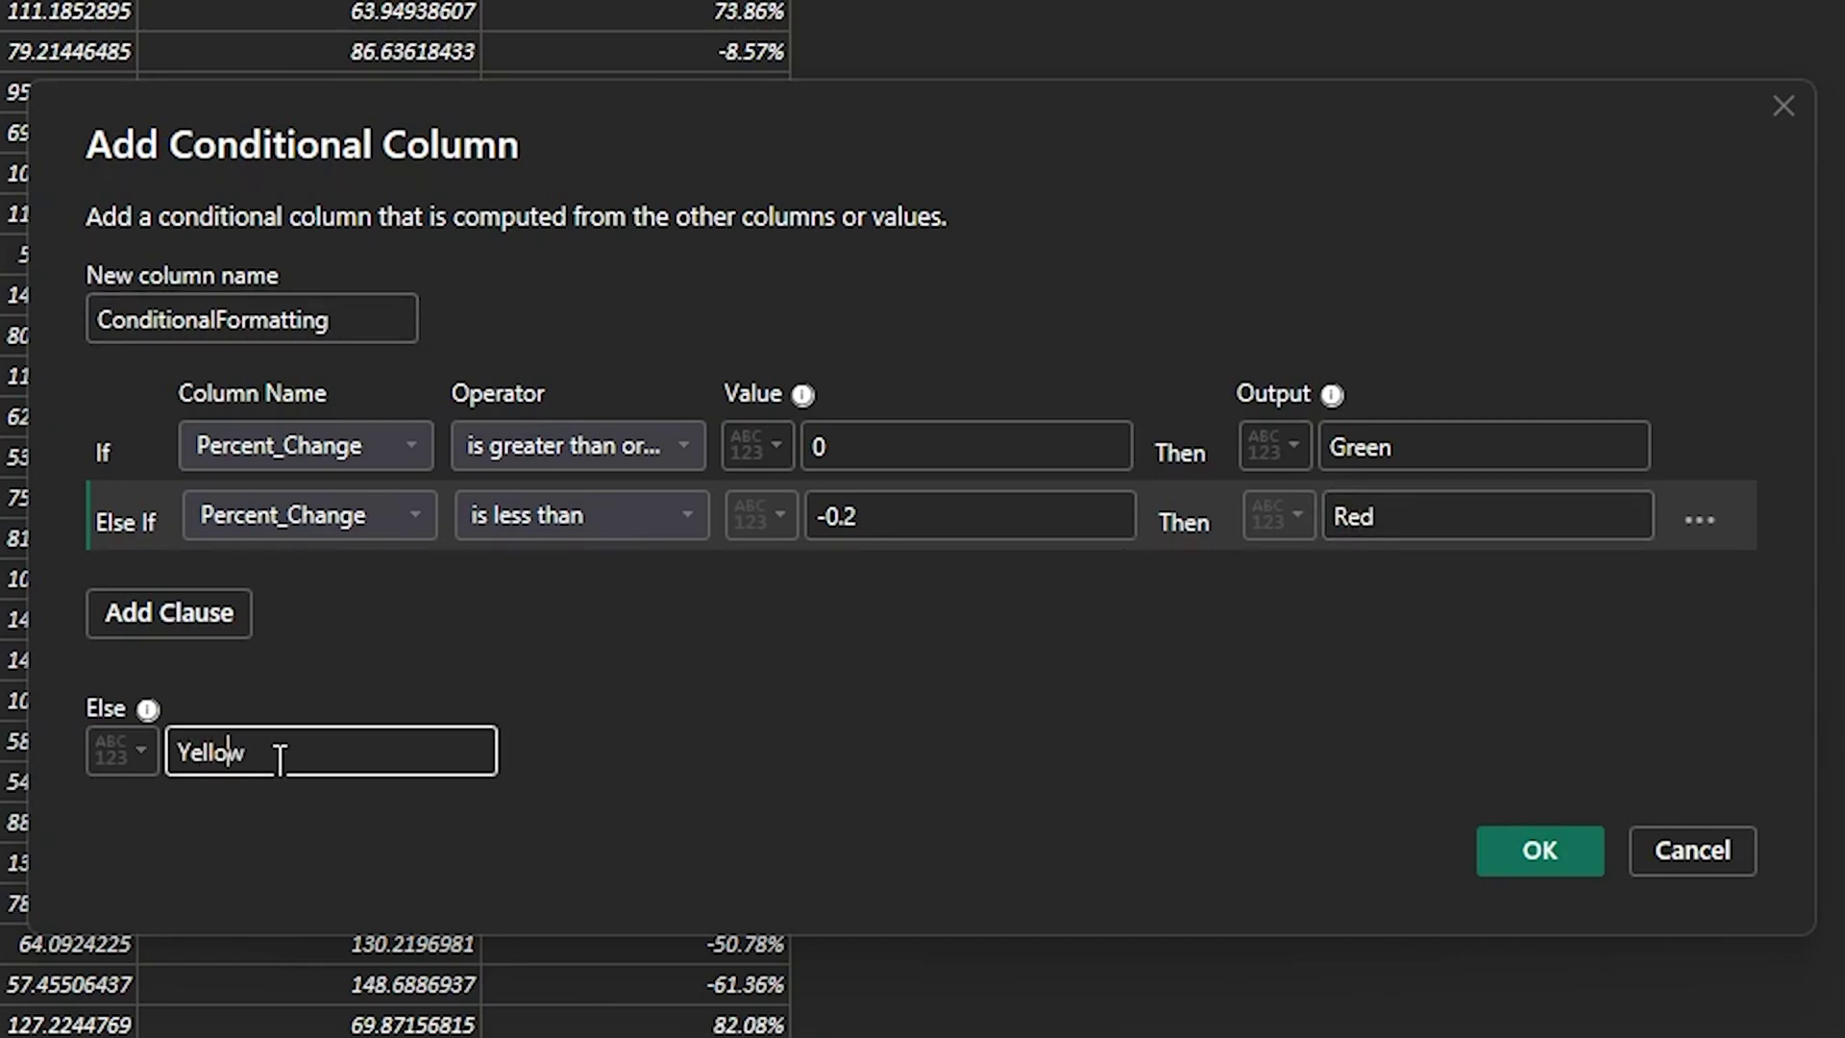
pyautogui.click(825, 777)
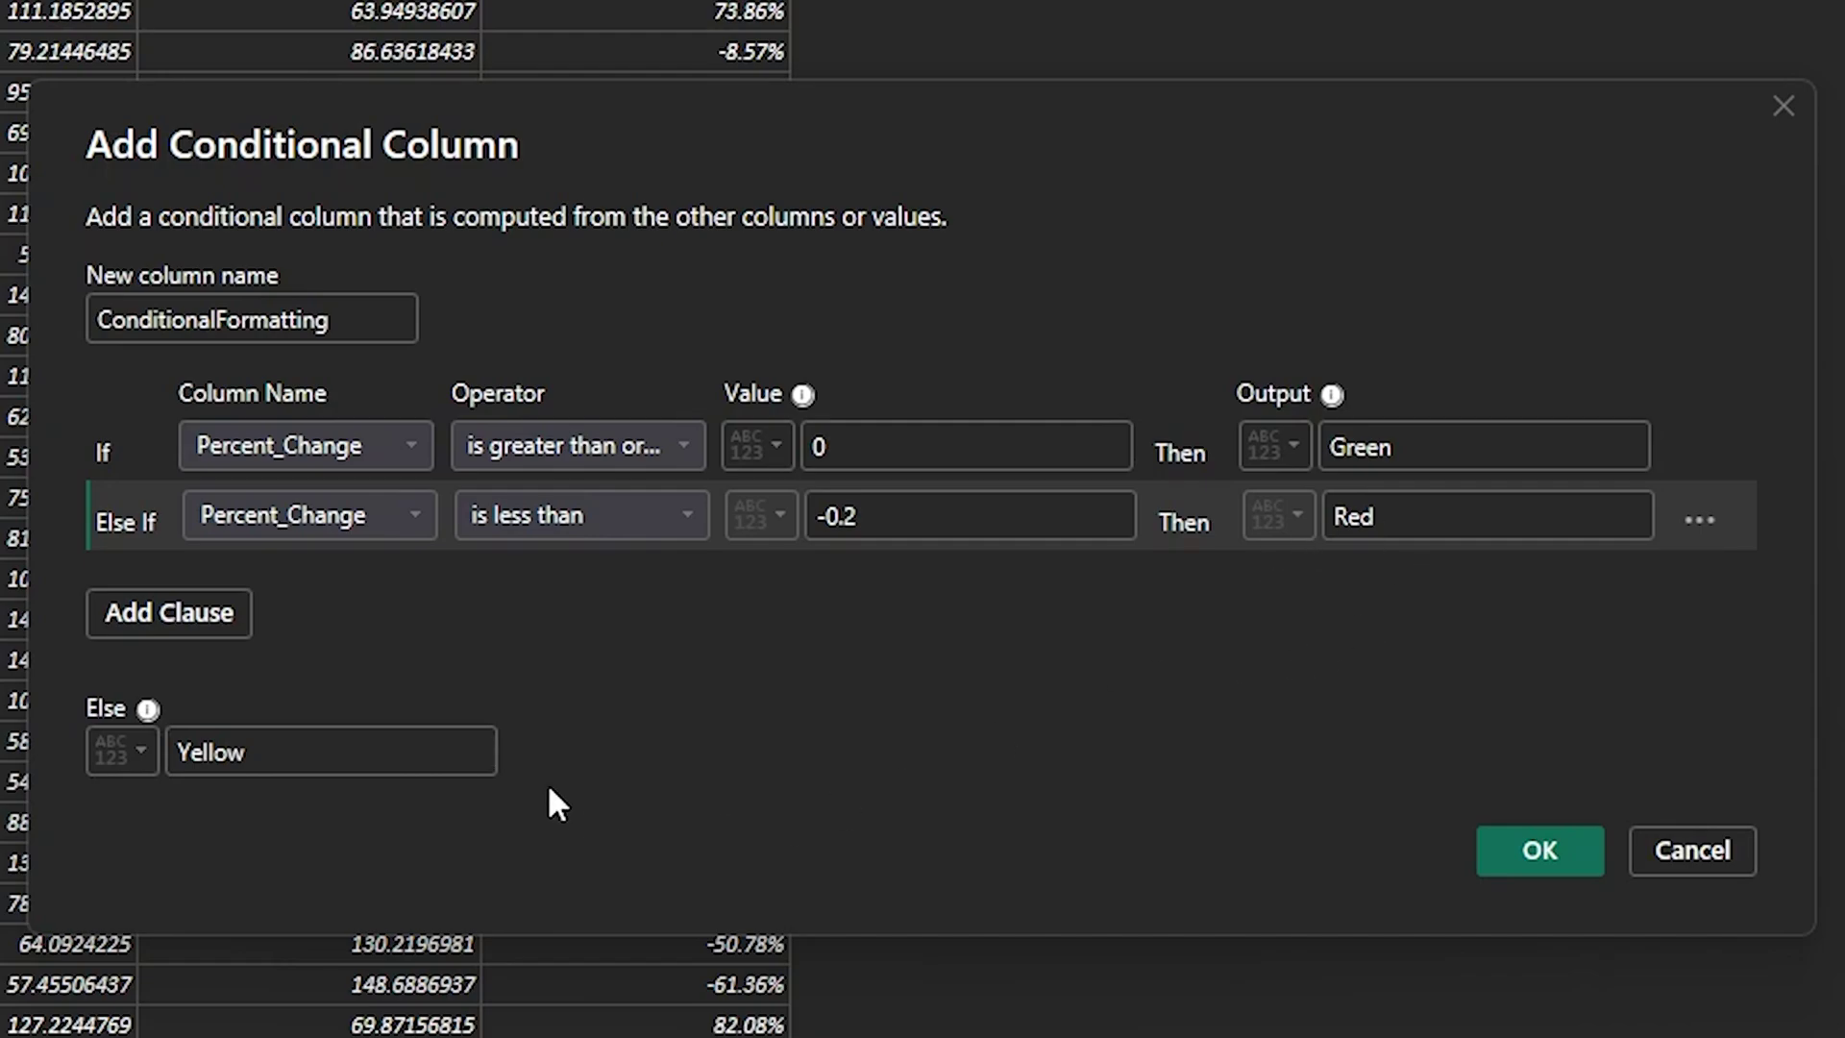
pyautogui.click(1507, 865)
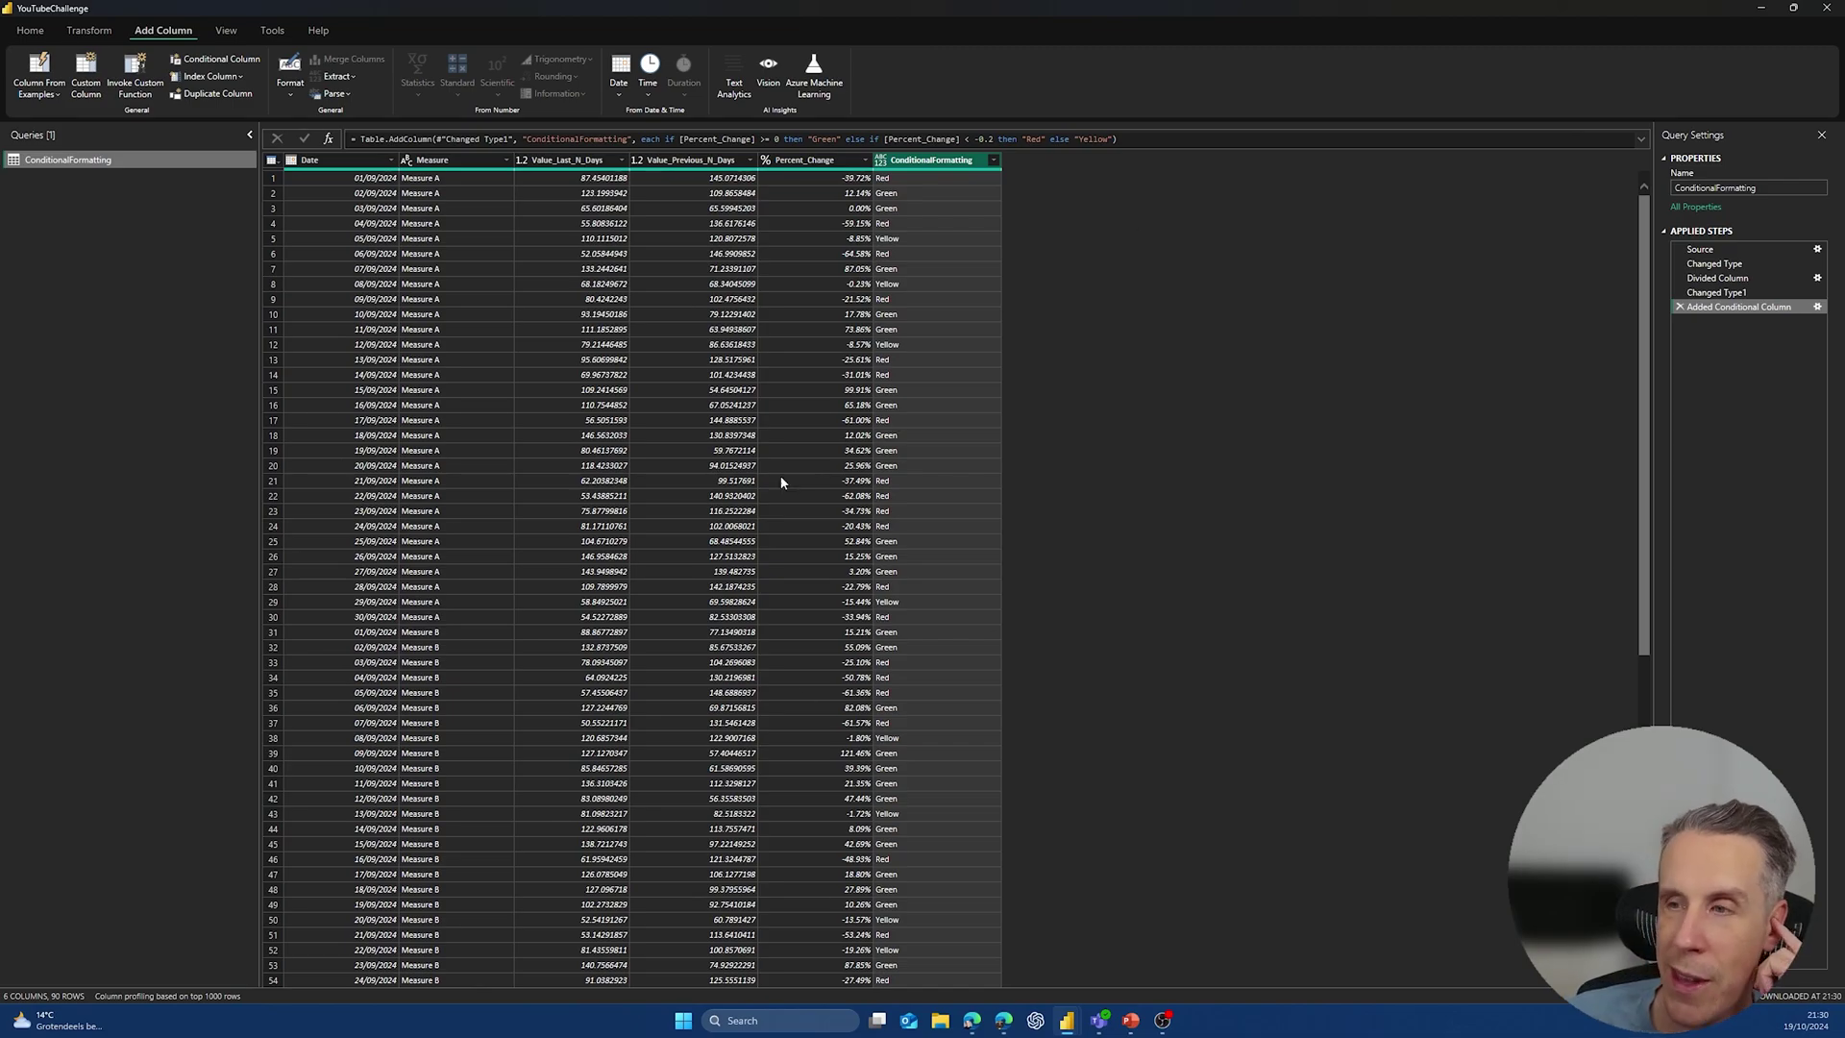
# Step: Close & Apply the Power Query changes to load ConditionalFormatting into the report
pyautogui.click(30, 29)
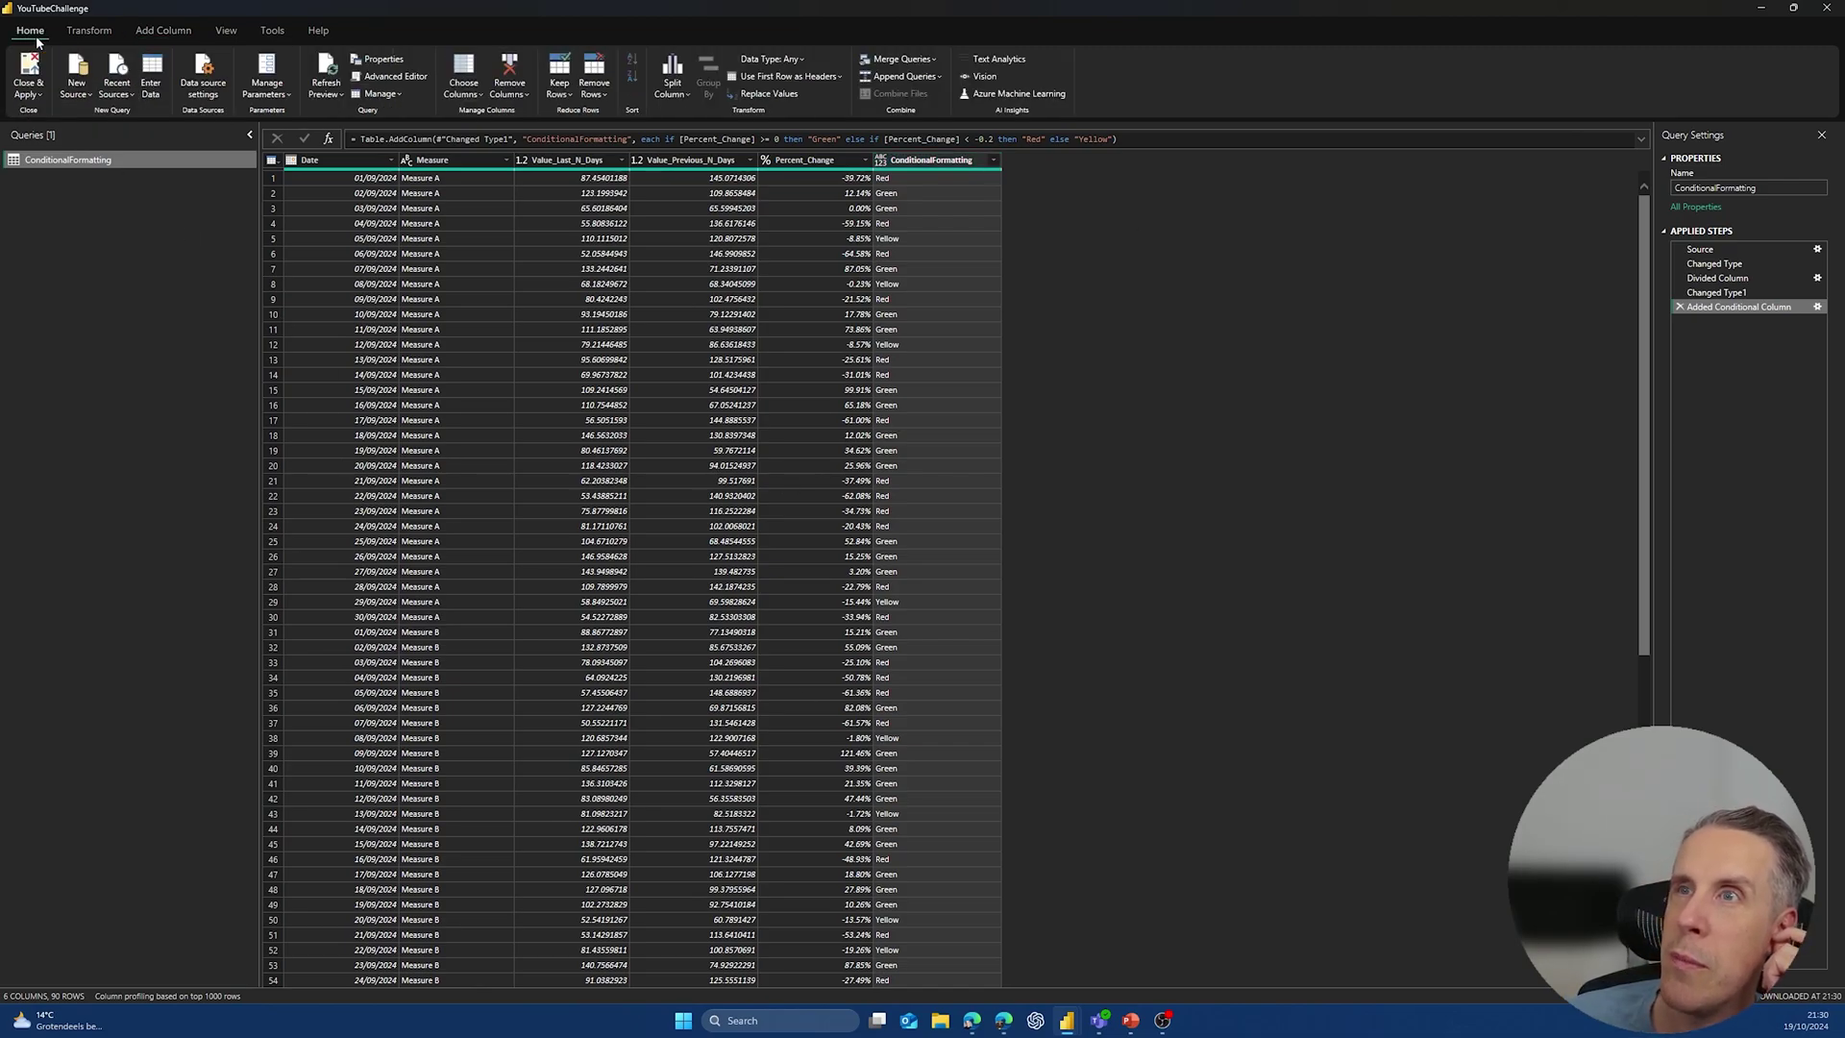
pyautogui.click(31, 67)
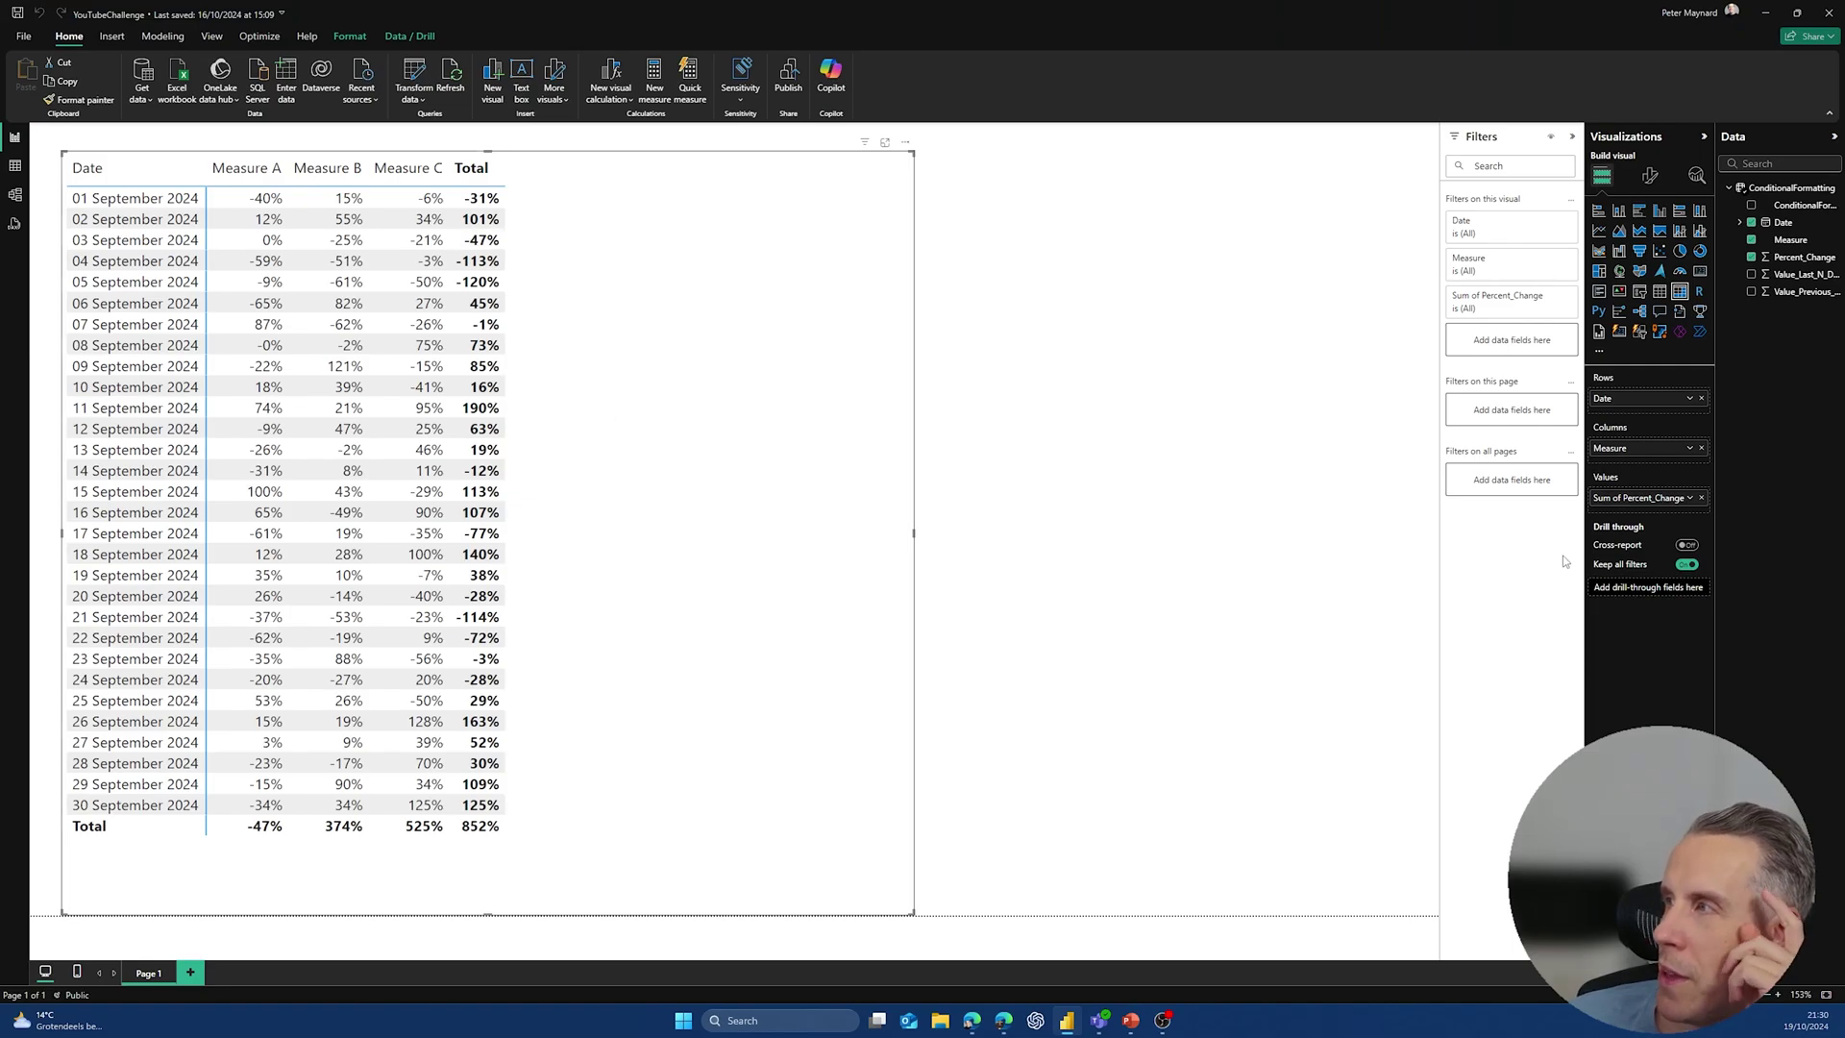
# Step: Set Sum of Percent_Change background colour to Field value based on the ConditionalFormatting field
pyautogui.click(1689, 498)
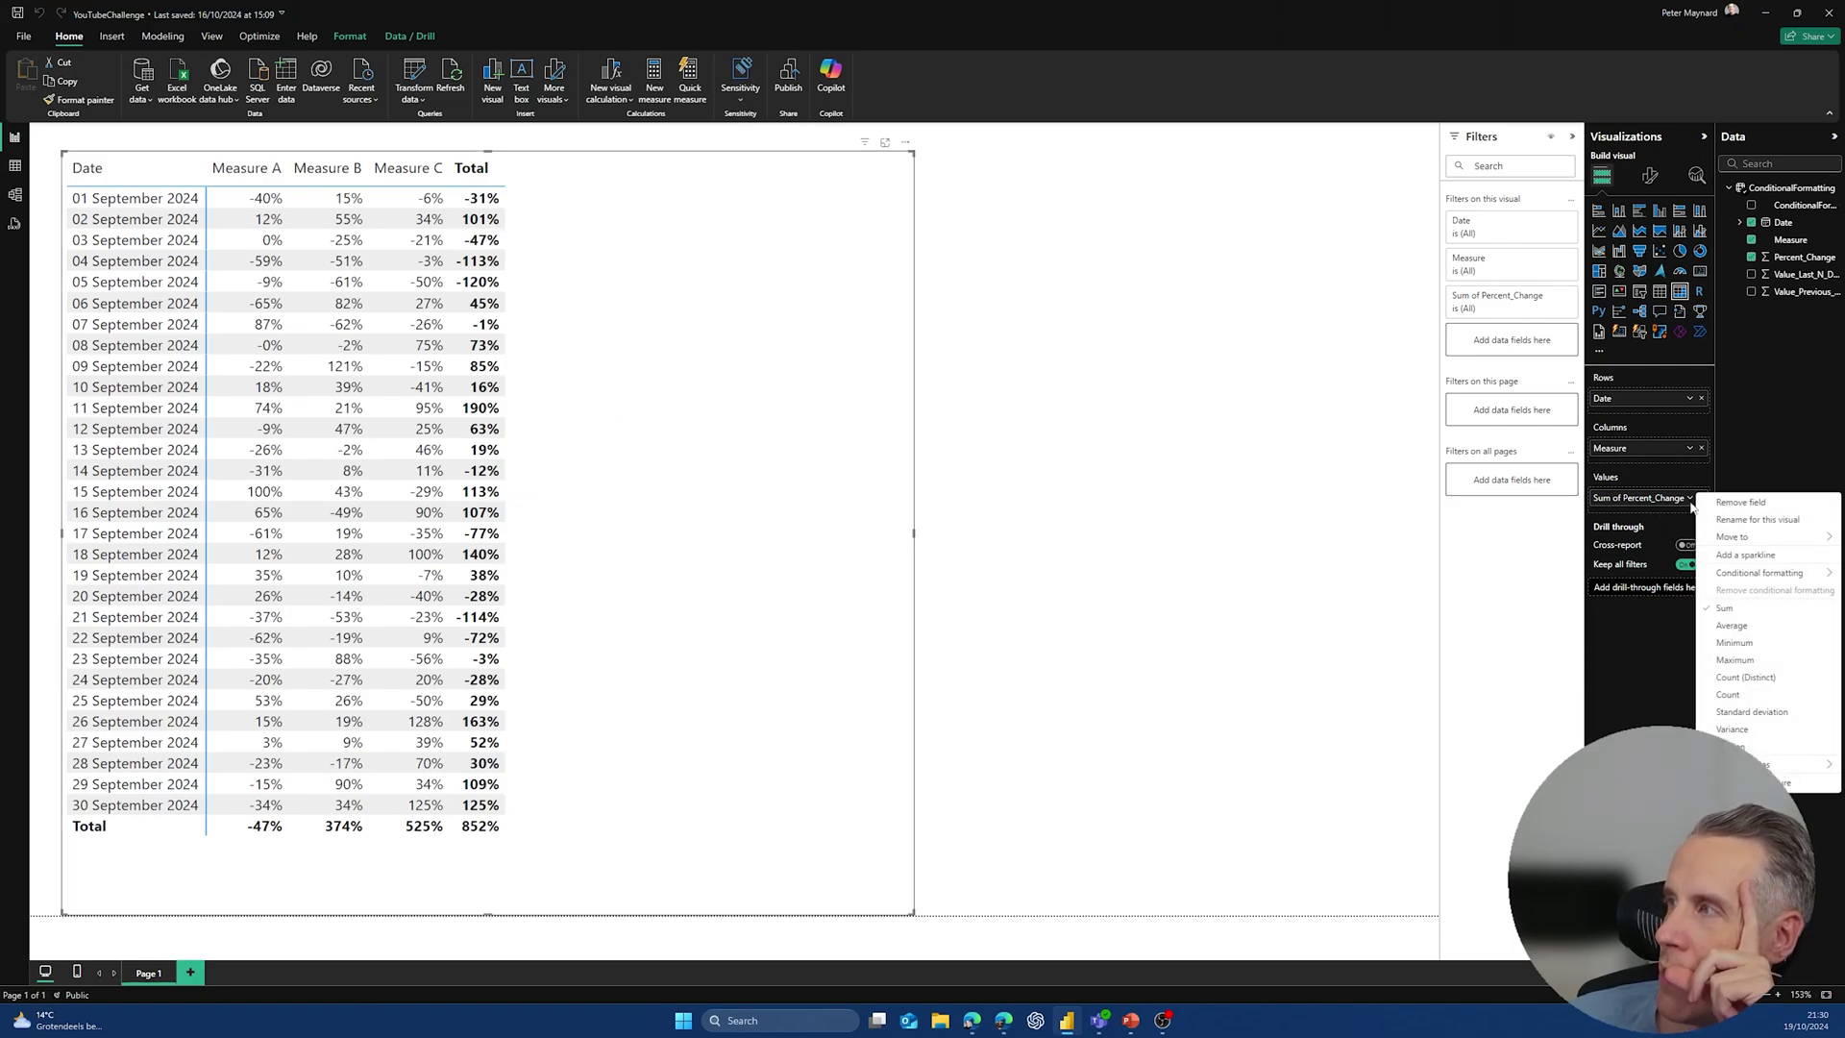
pyautogui.moveTo(1744, 574)
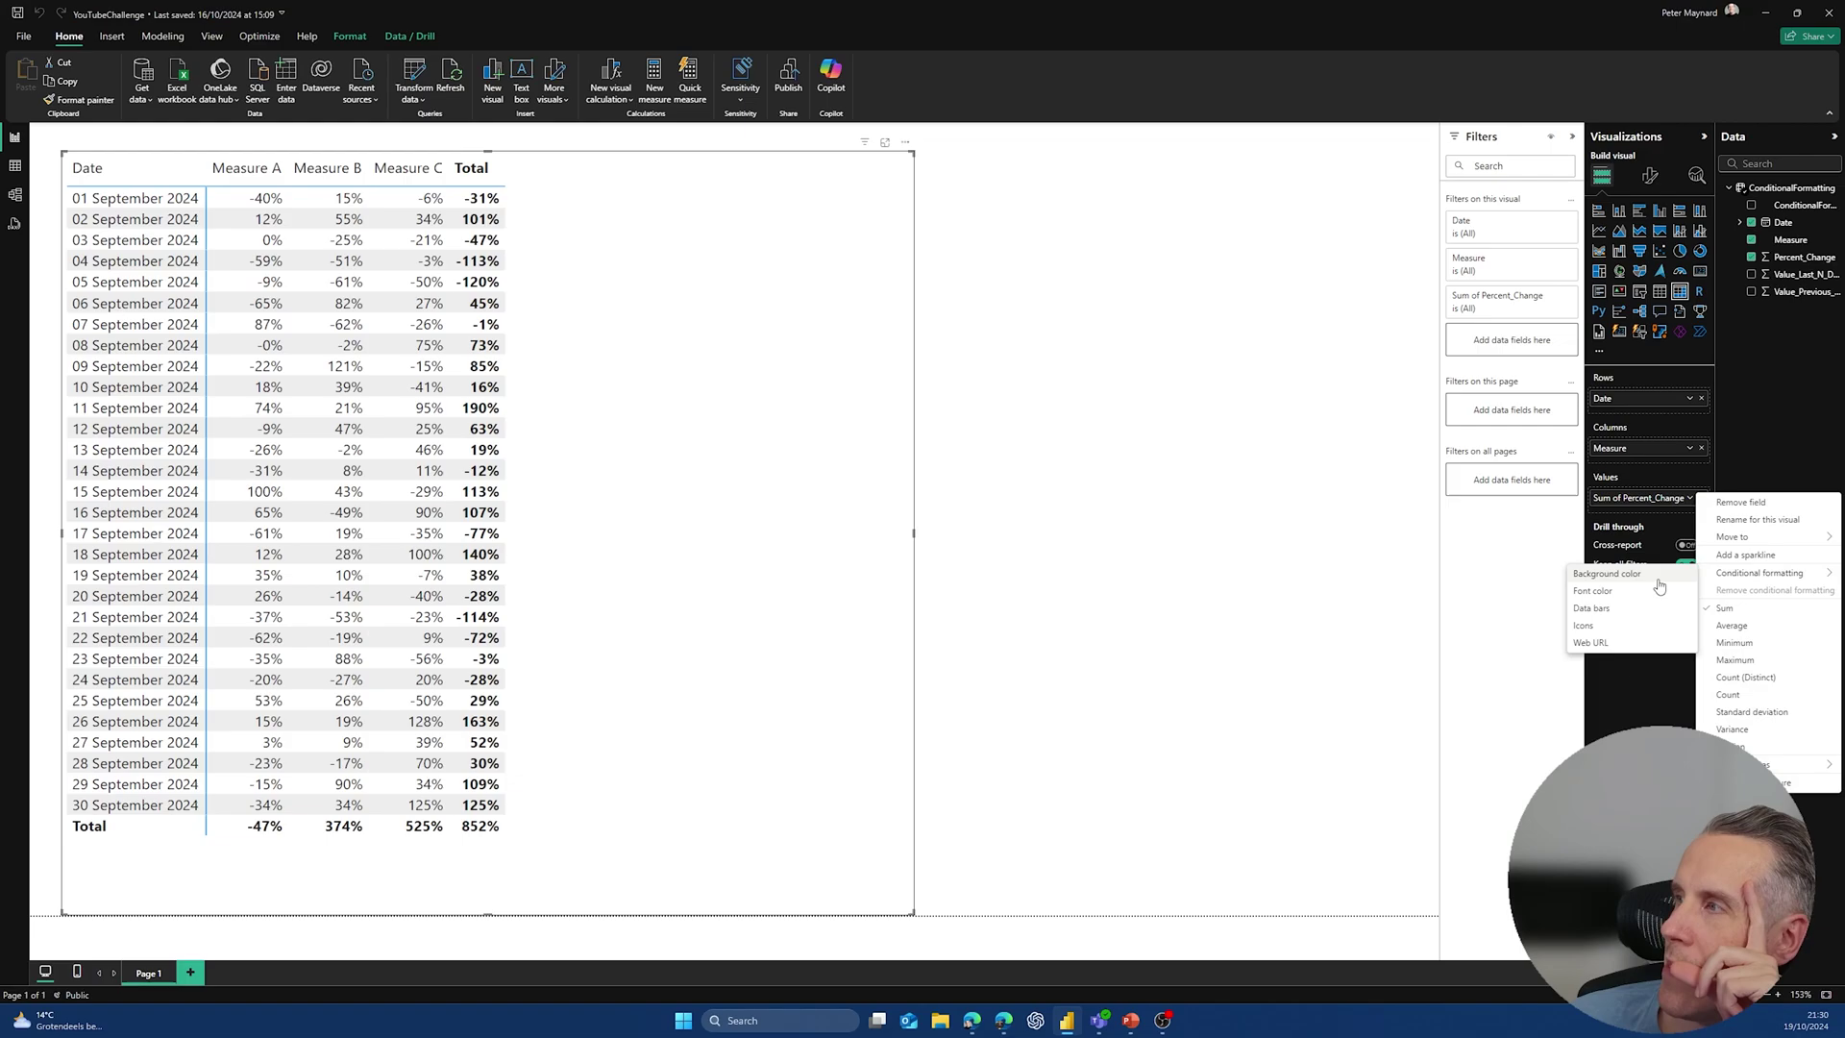
pyautogui.click(1651, 576)
pyautogui.click(743, 349)
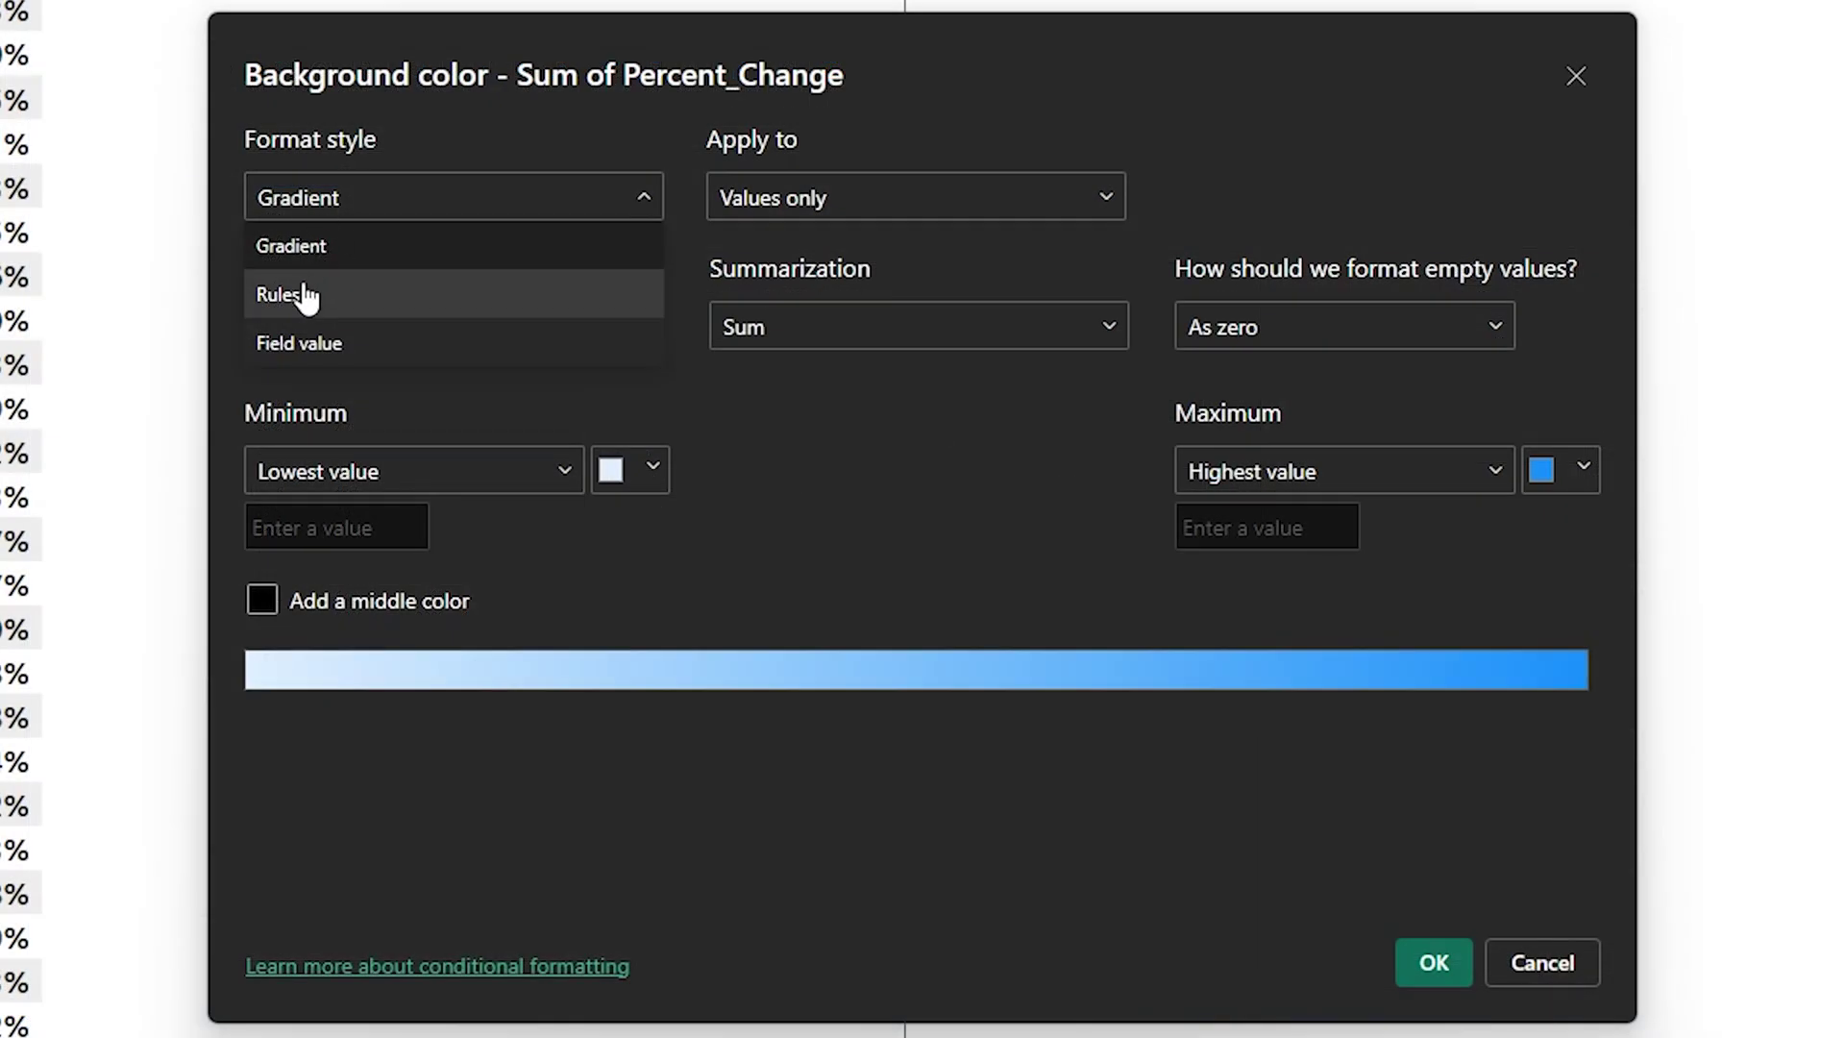
pyautogui.click(305, 345)
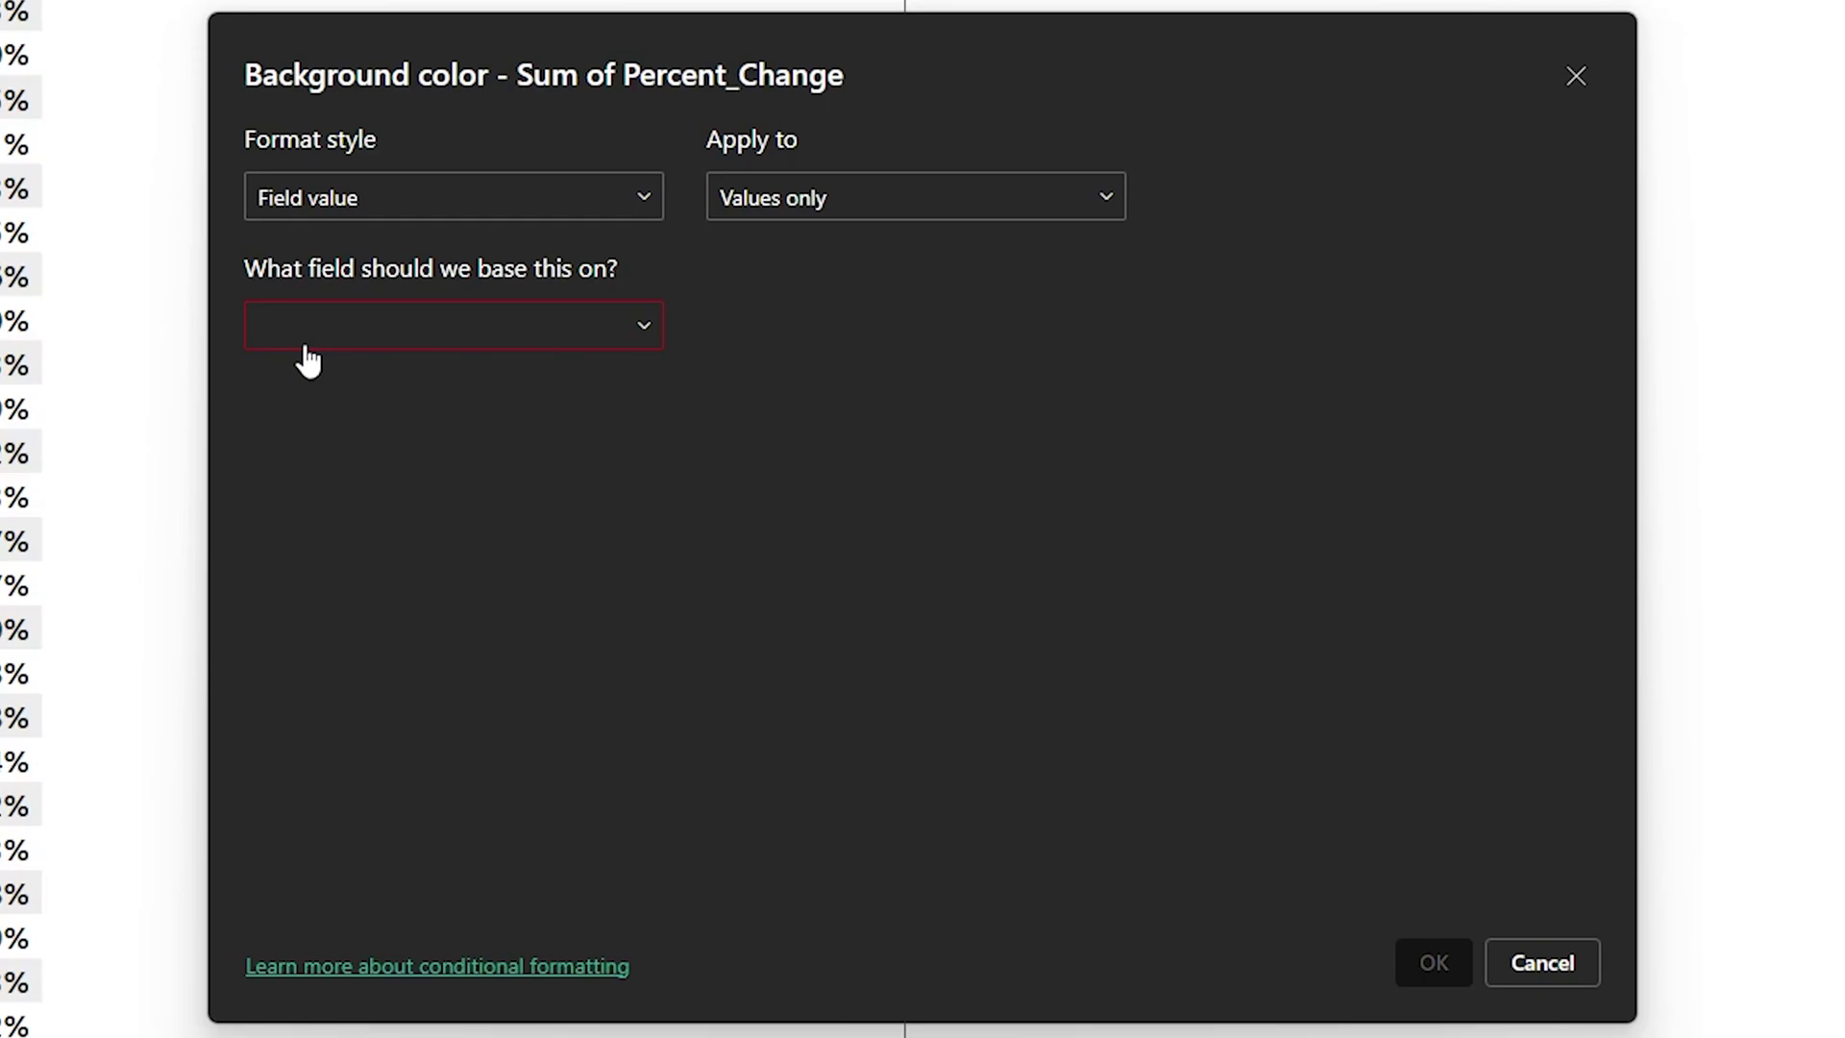
pyautogui.click(619, 337)
pyautogui.click(273, 434)
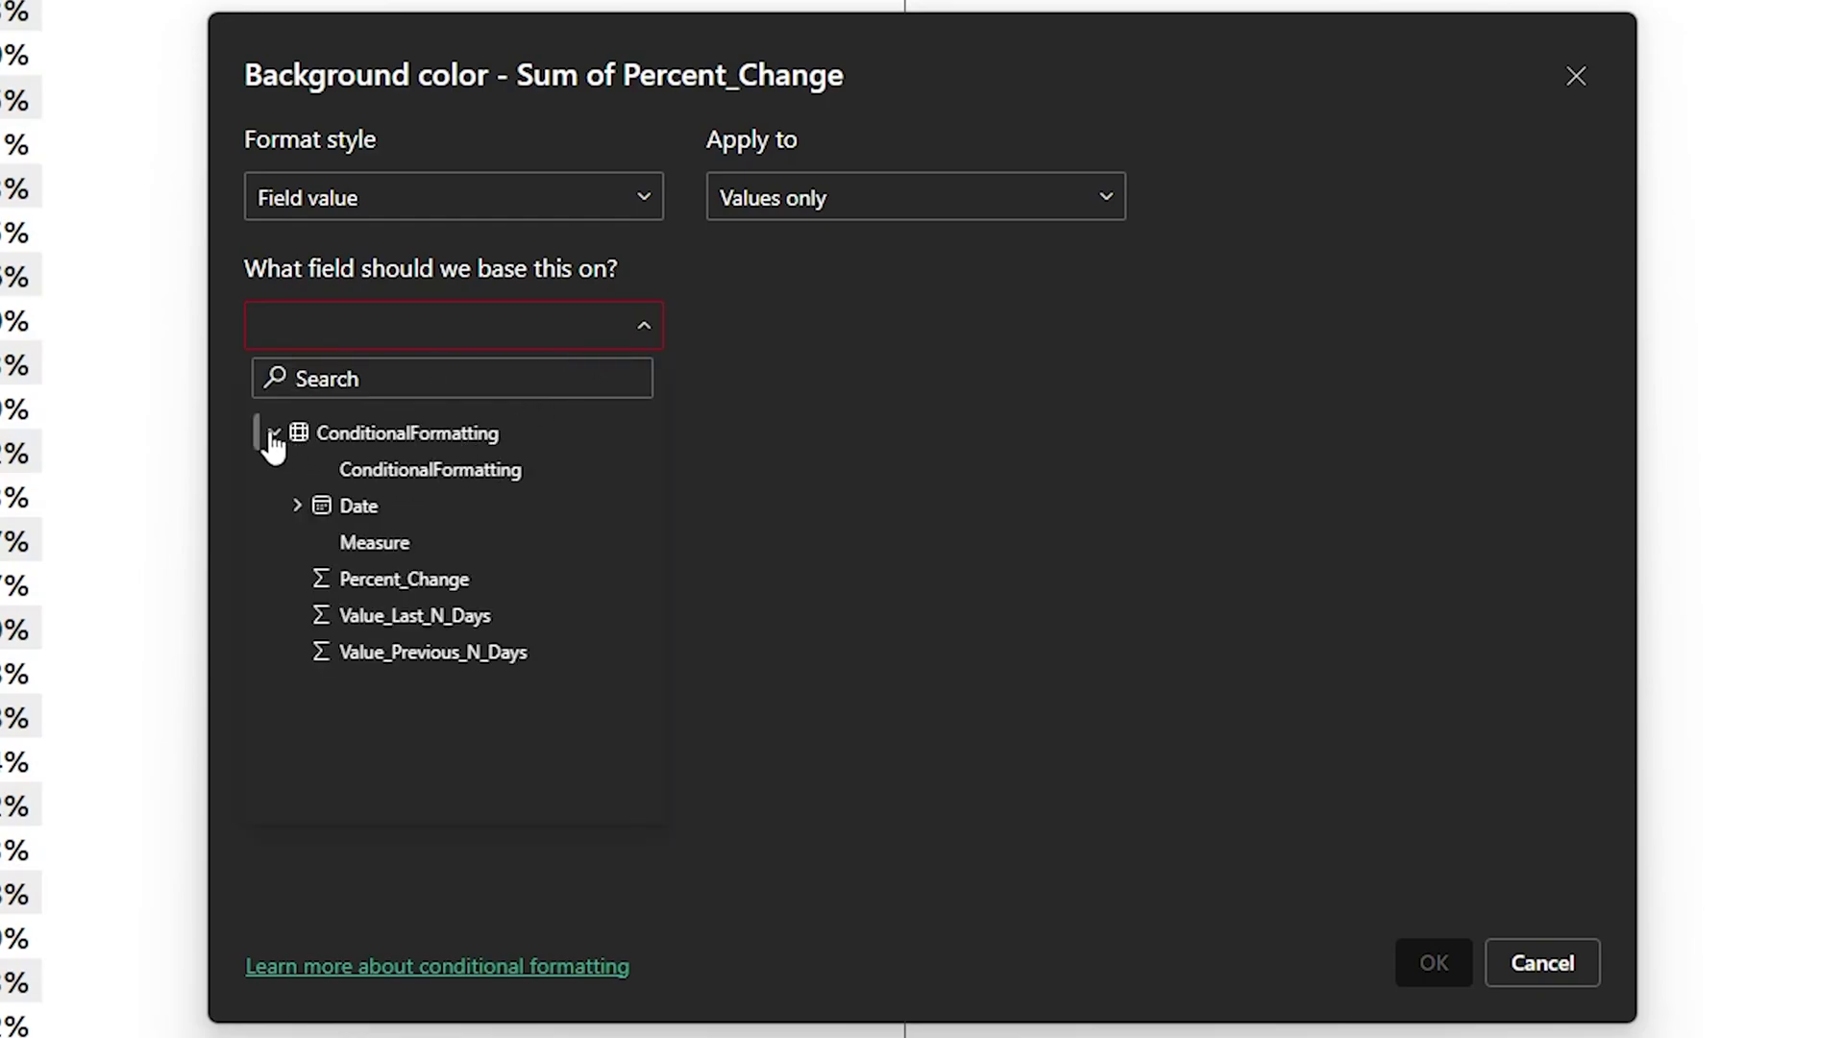
pyautogui.click(422, 470)
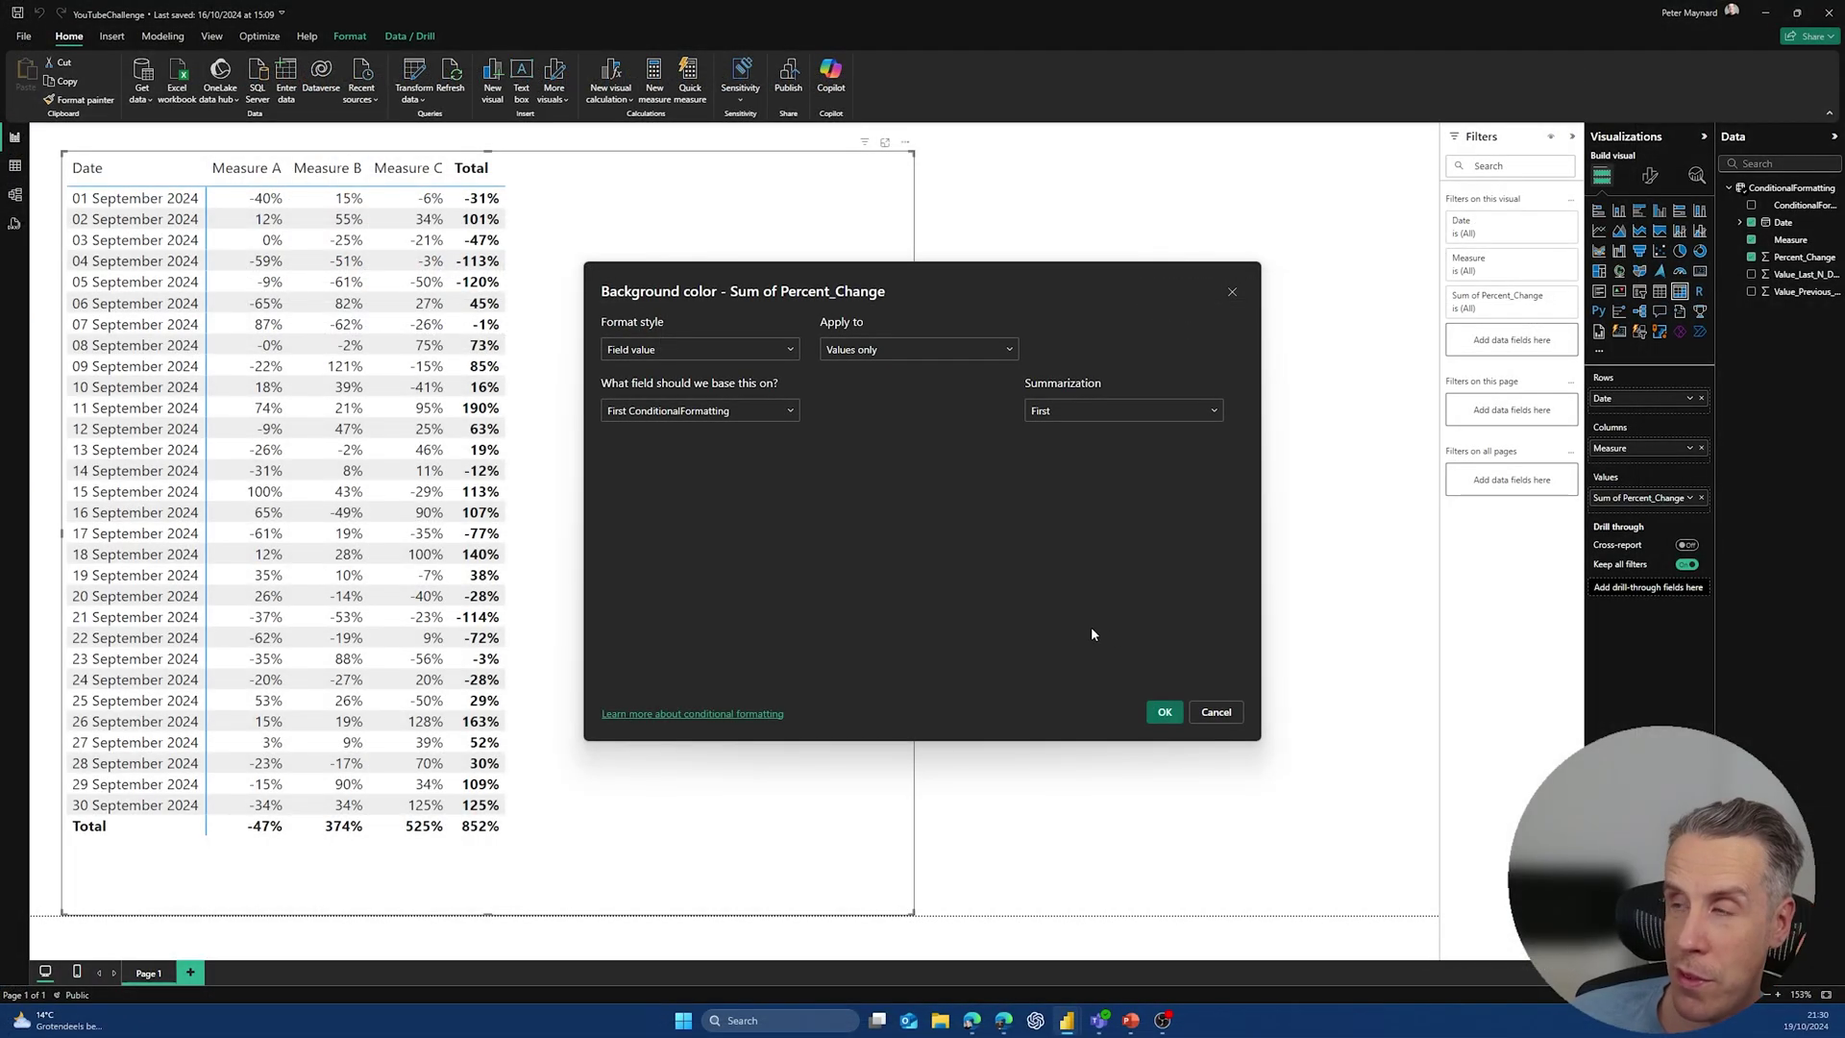
pyautogui.click(1165, 712)
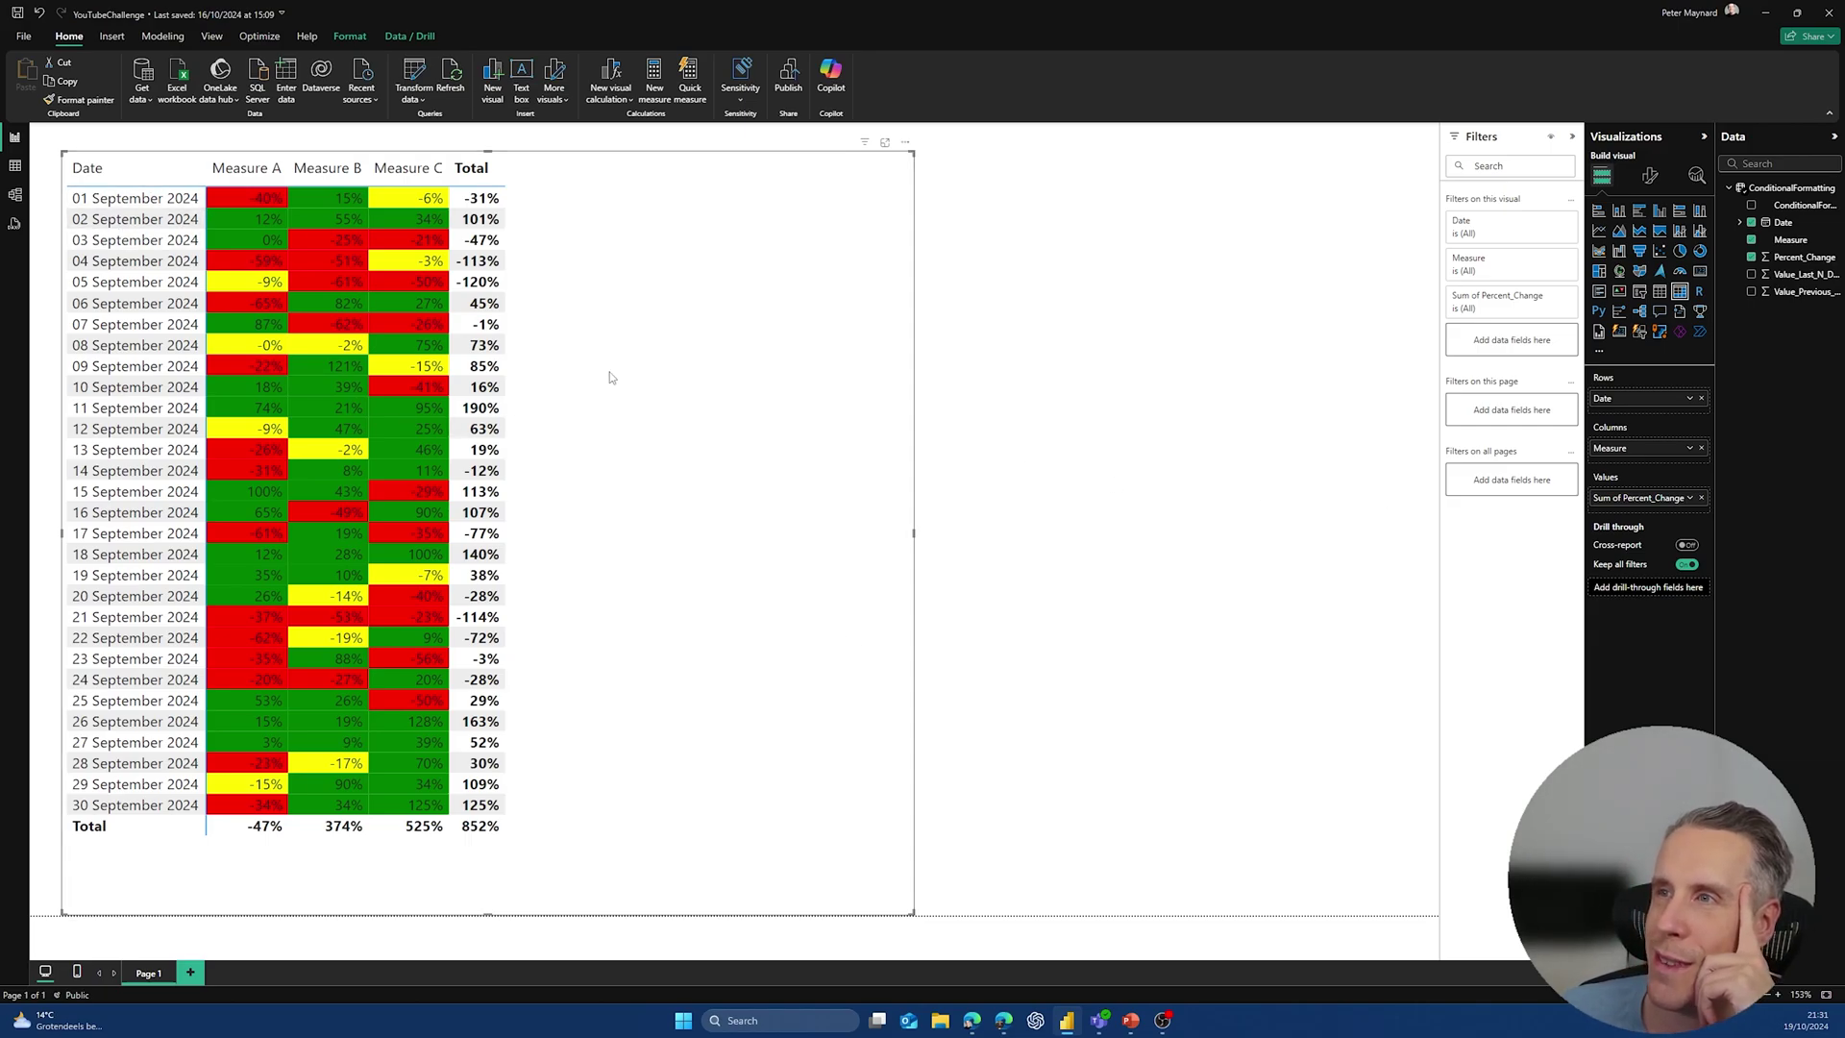
# Step: Change the Added Conditional Column step's Green output to Blue and Close & Apply
pyautogui.click(414, 69)
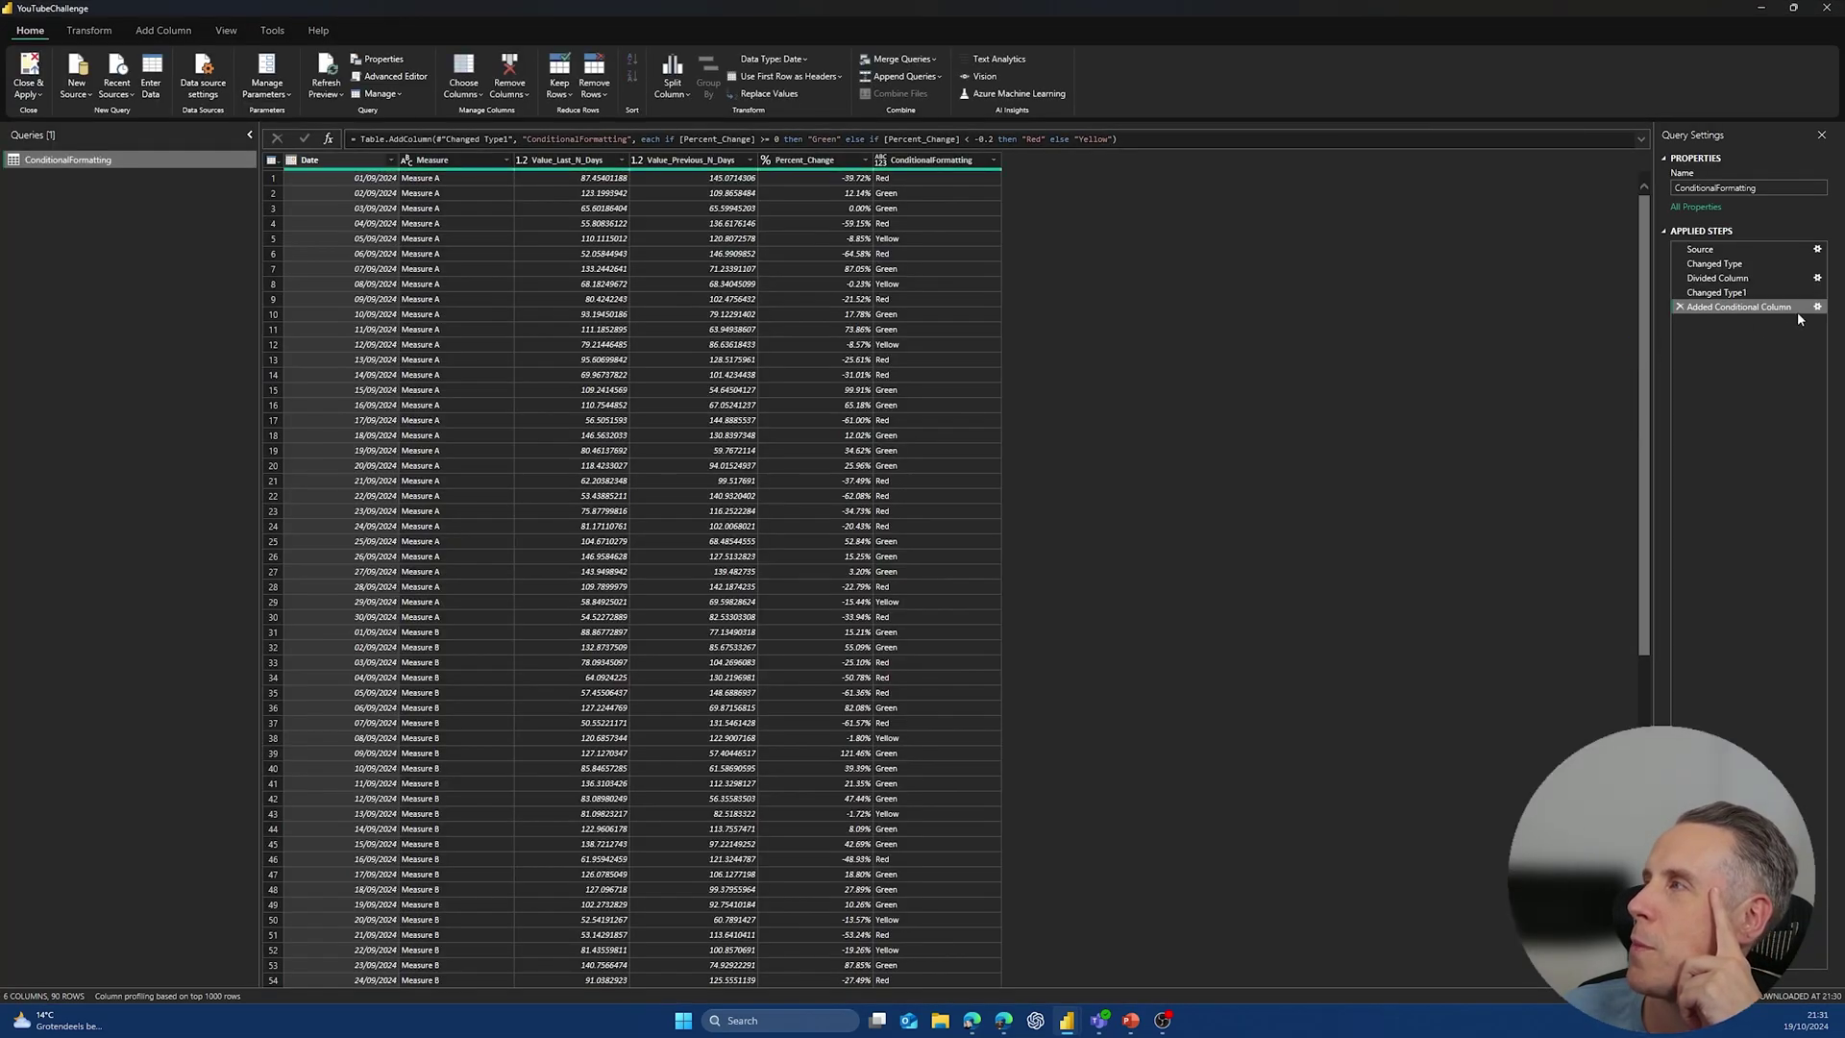
pyautogui.click(1819, 311)
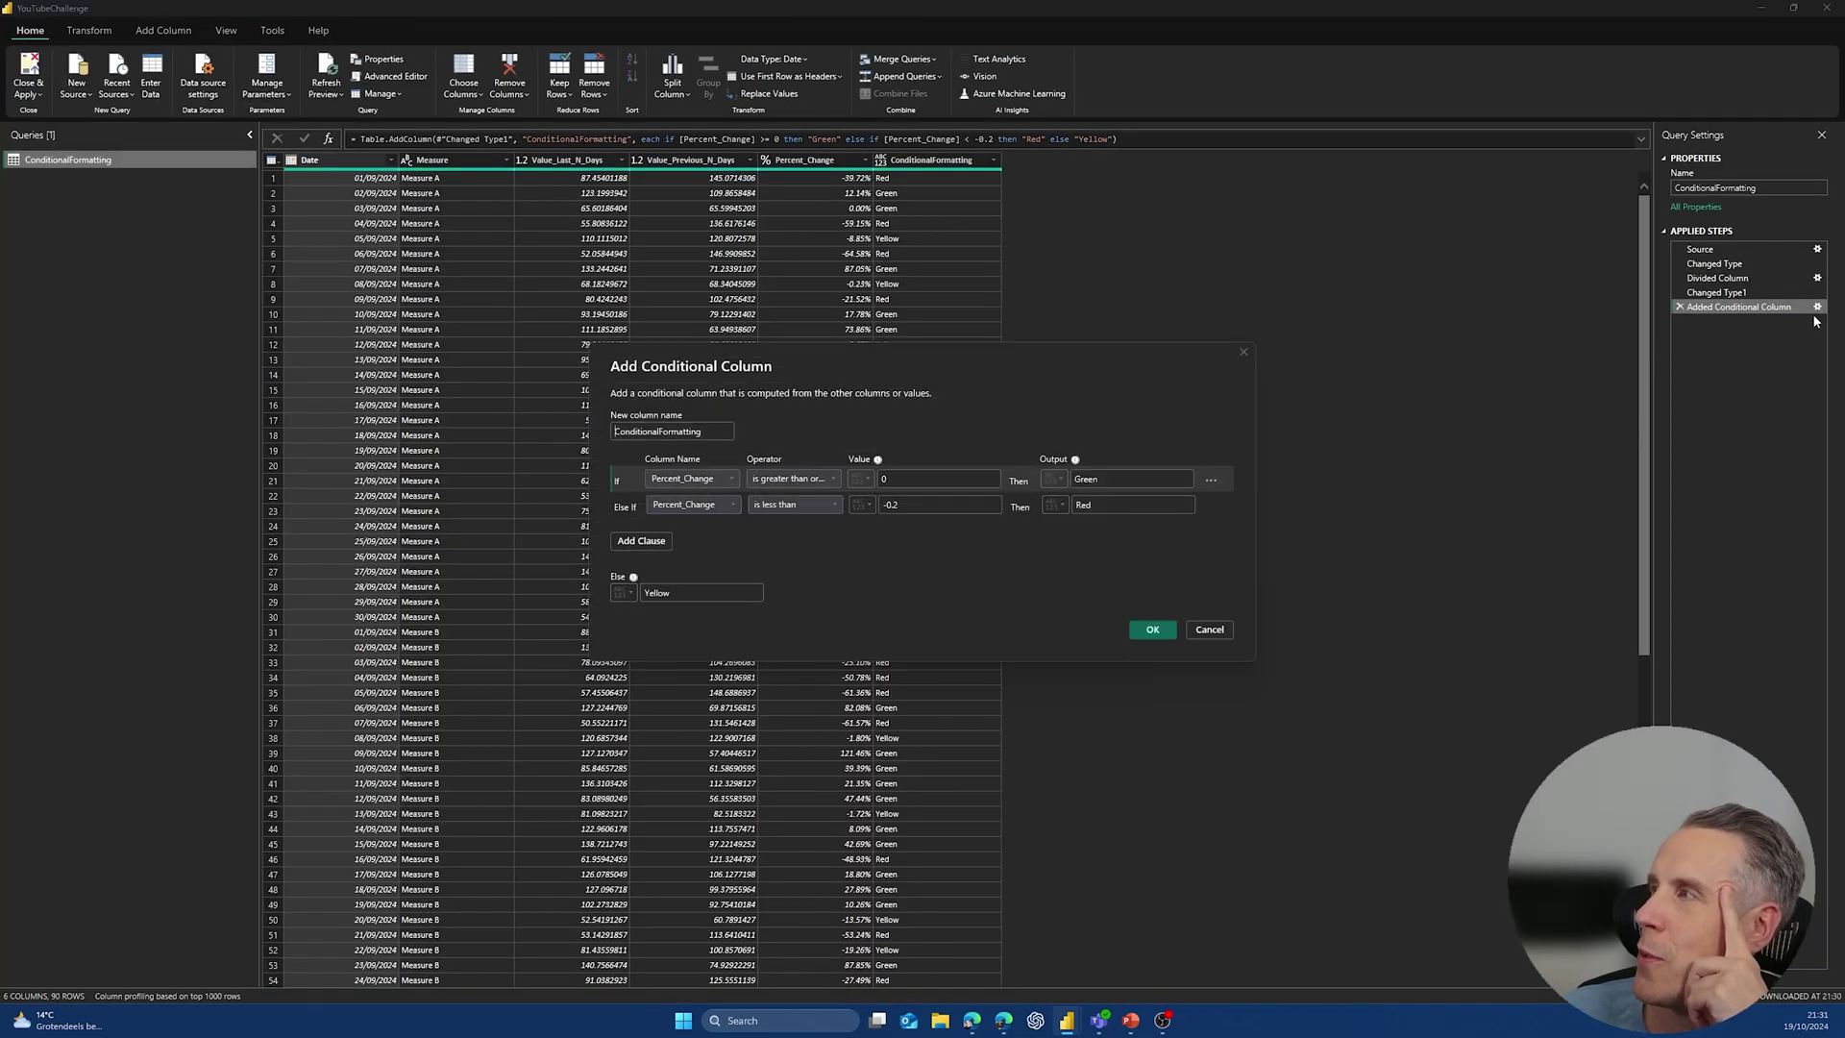
pyautogui.click(1228, 363)
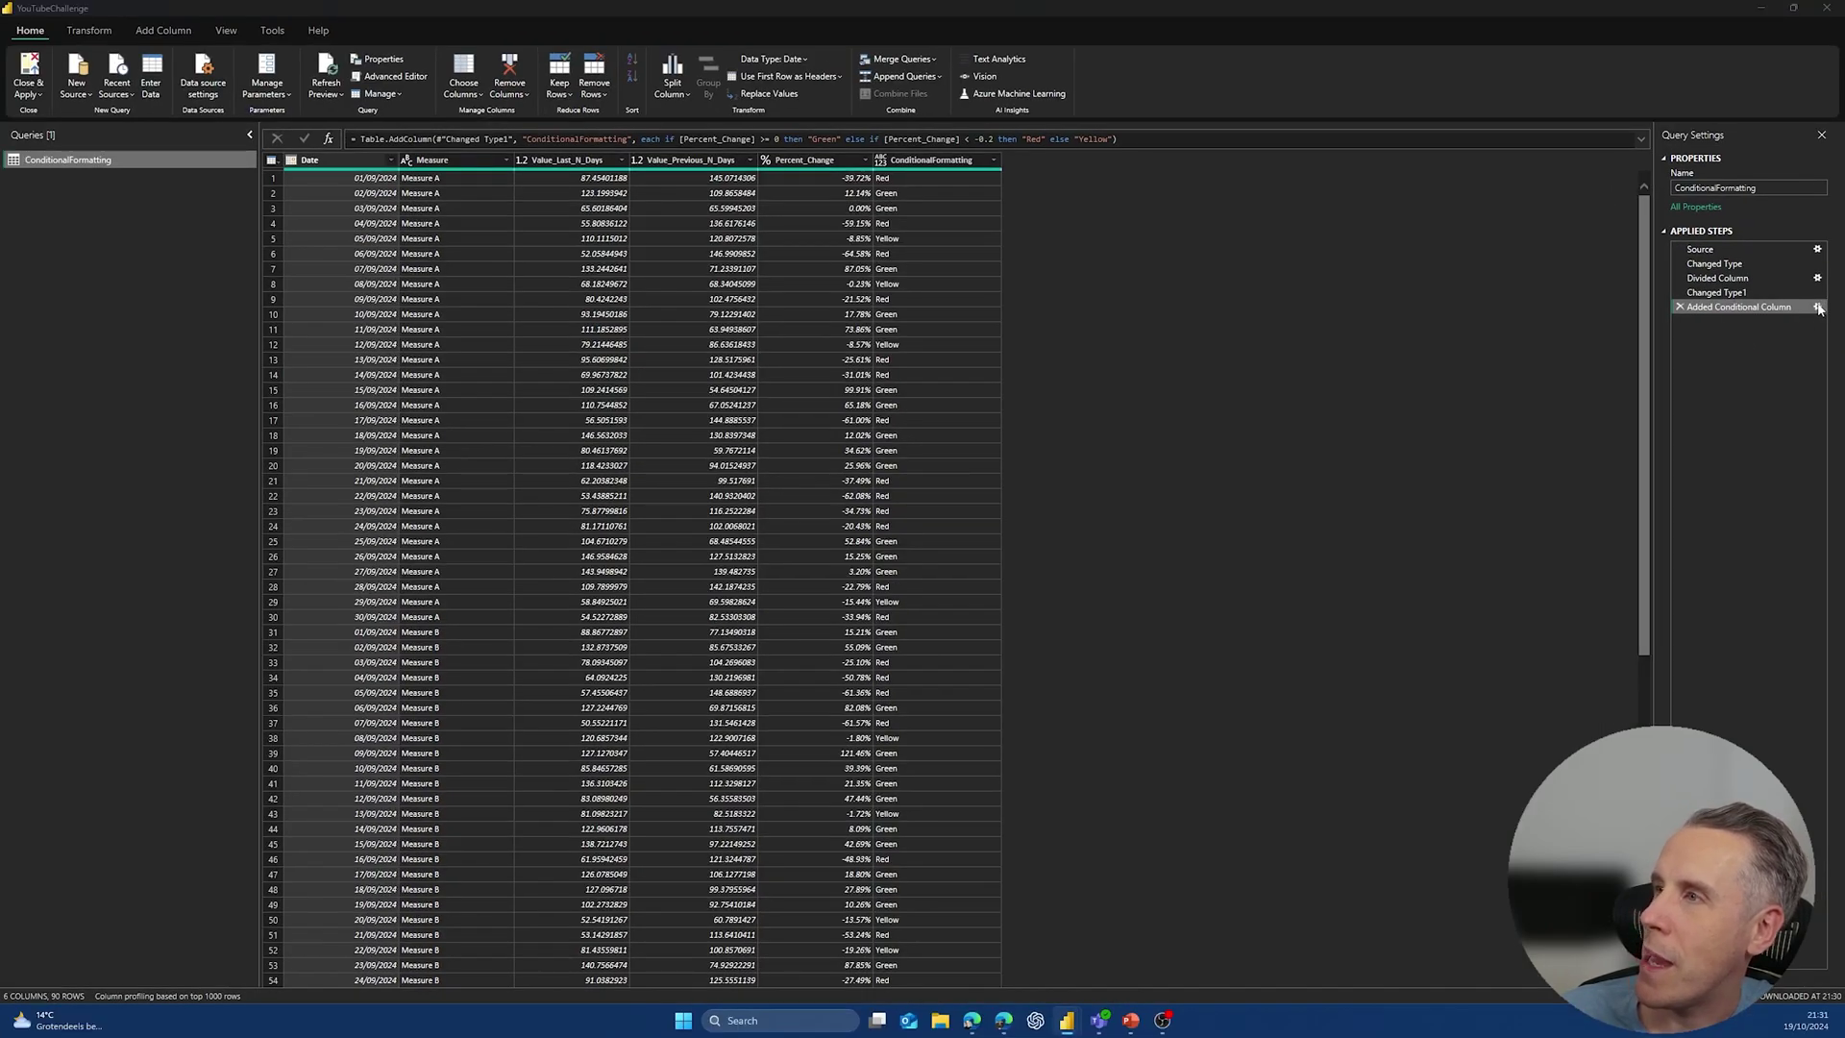
pyautogui.click(1818, 308)
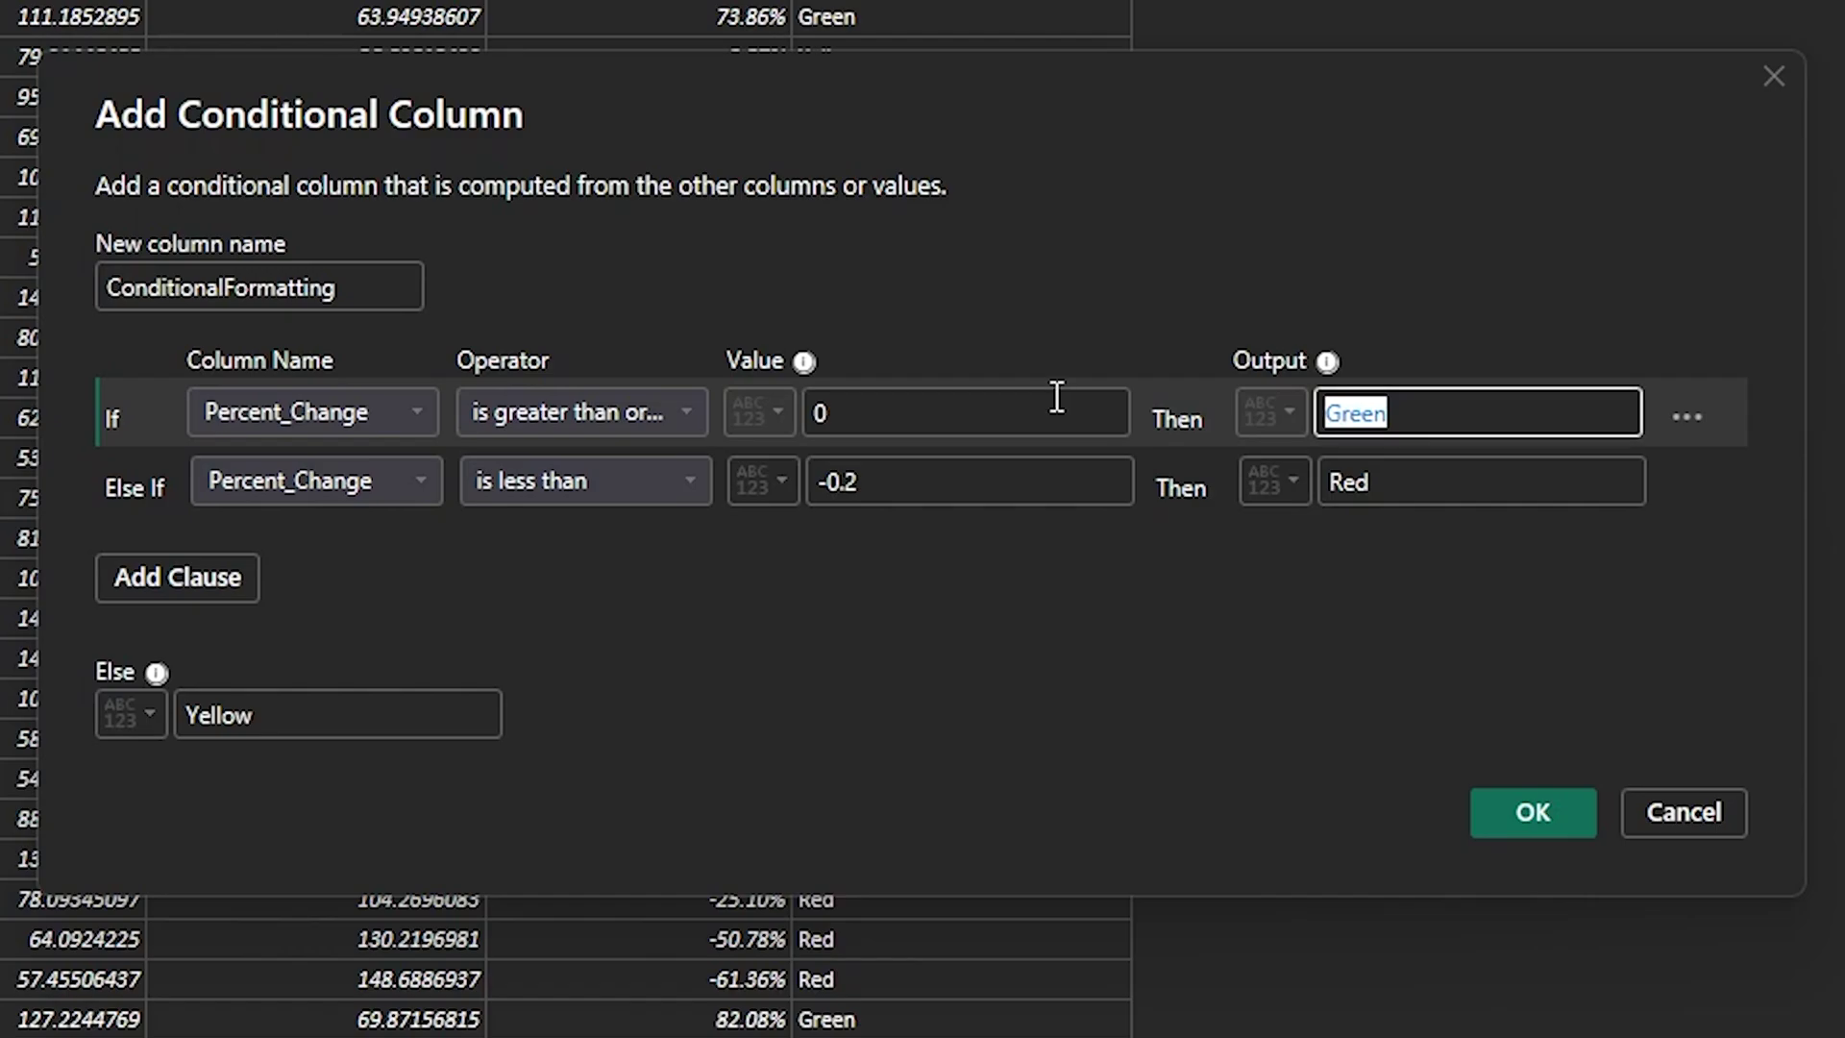
pyautogui.write('Blue')
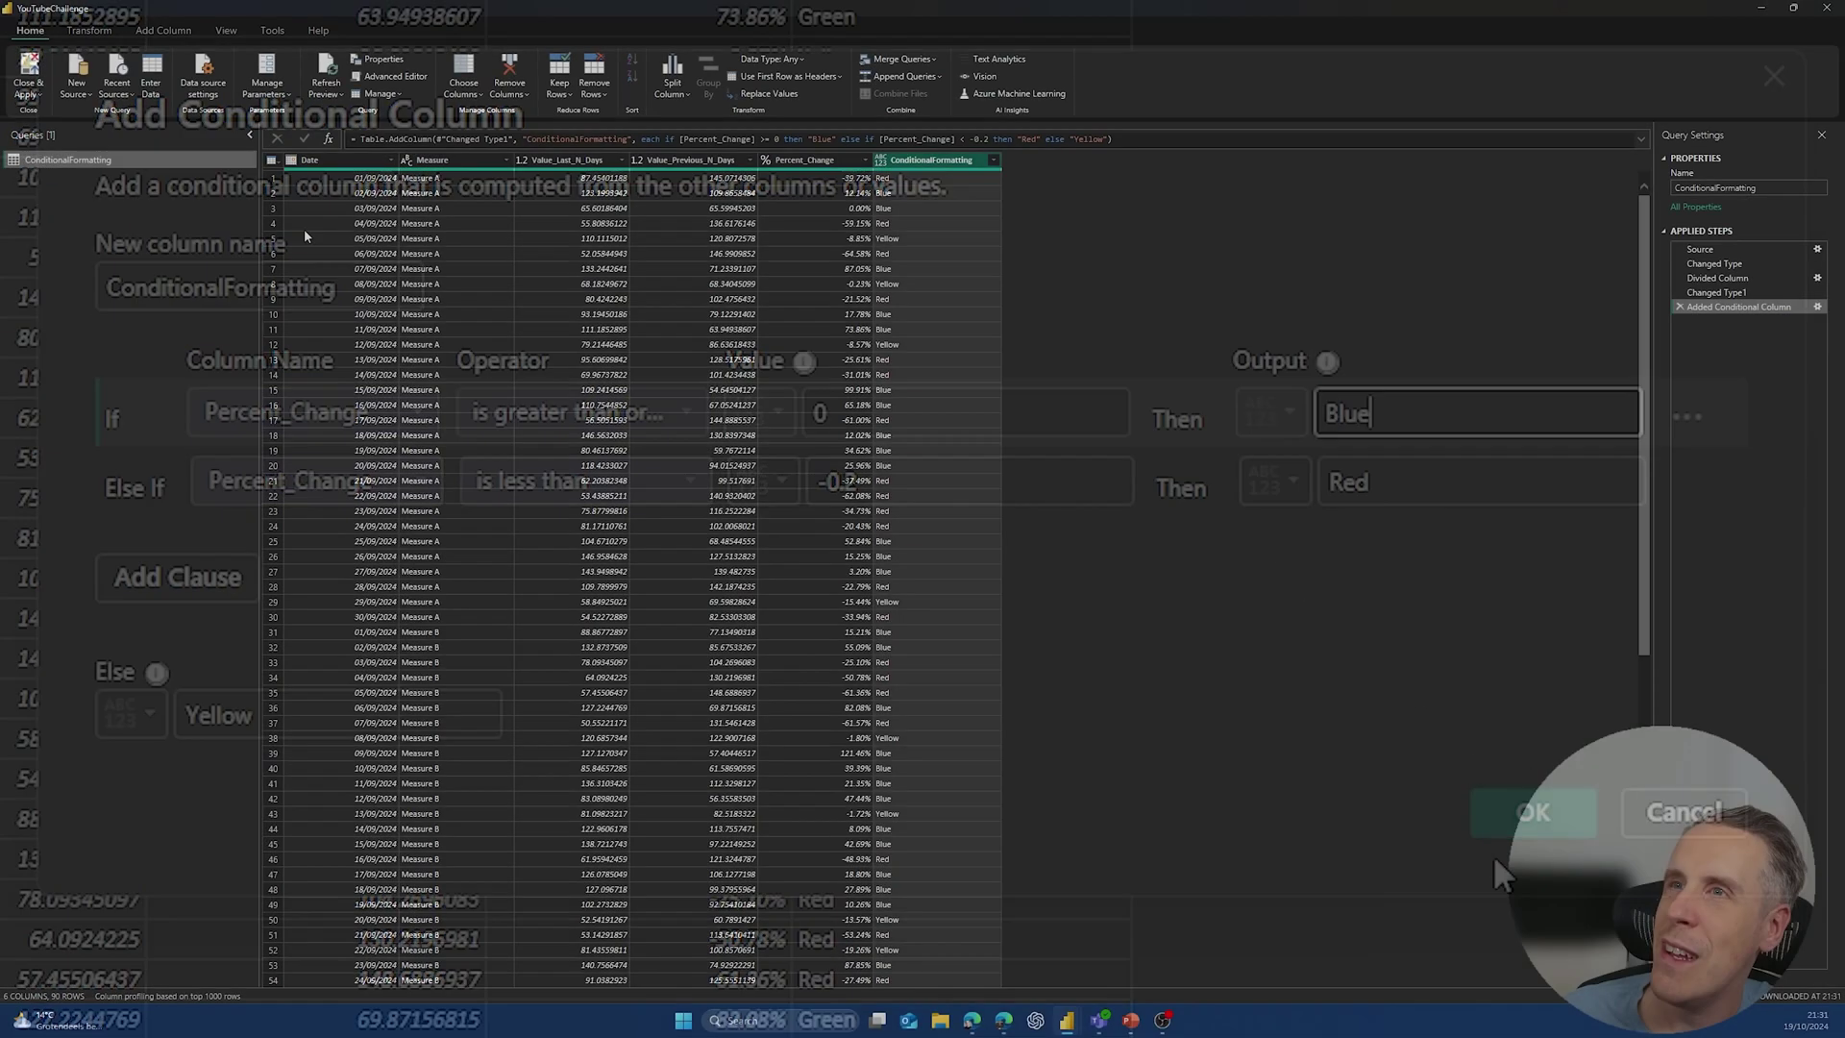
pyautogui.click(1533, 812)
pyautogui.click(29, 70)
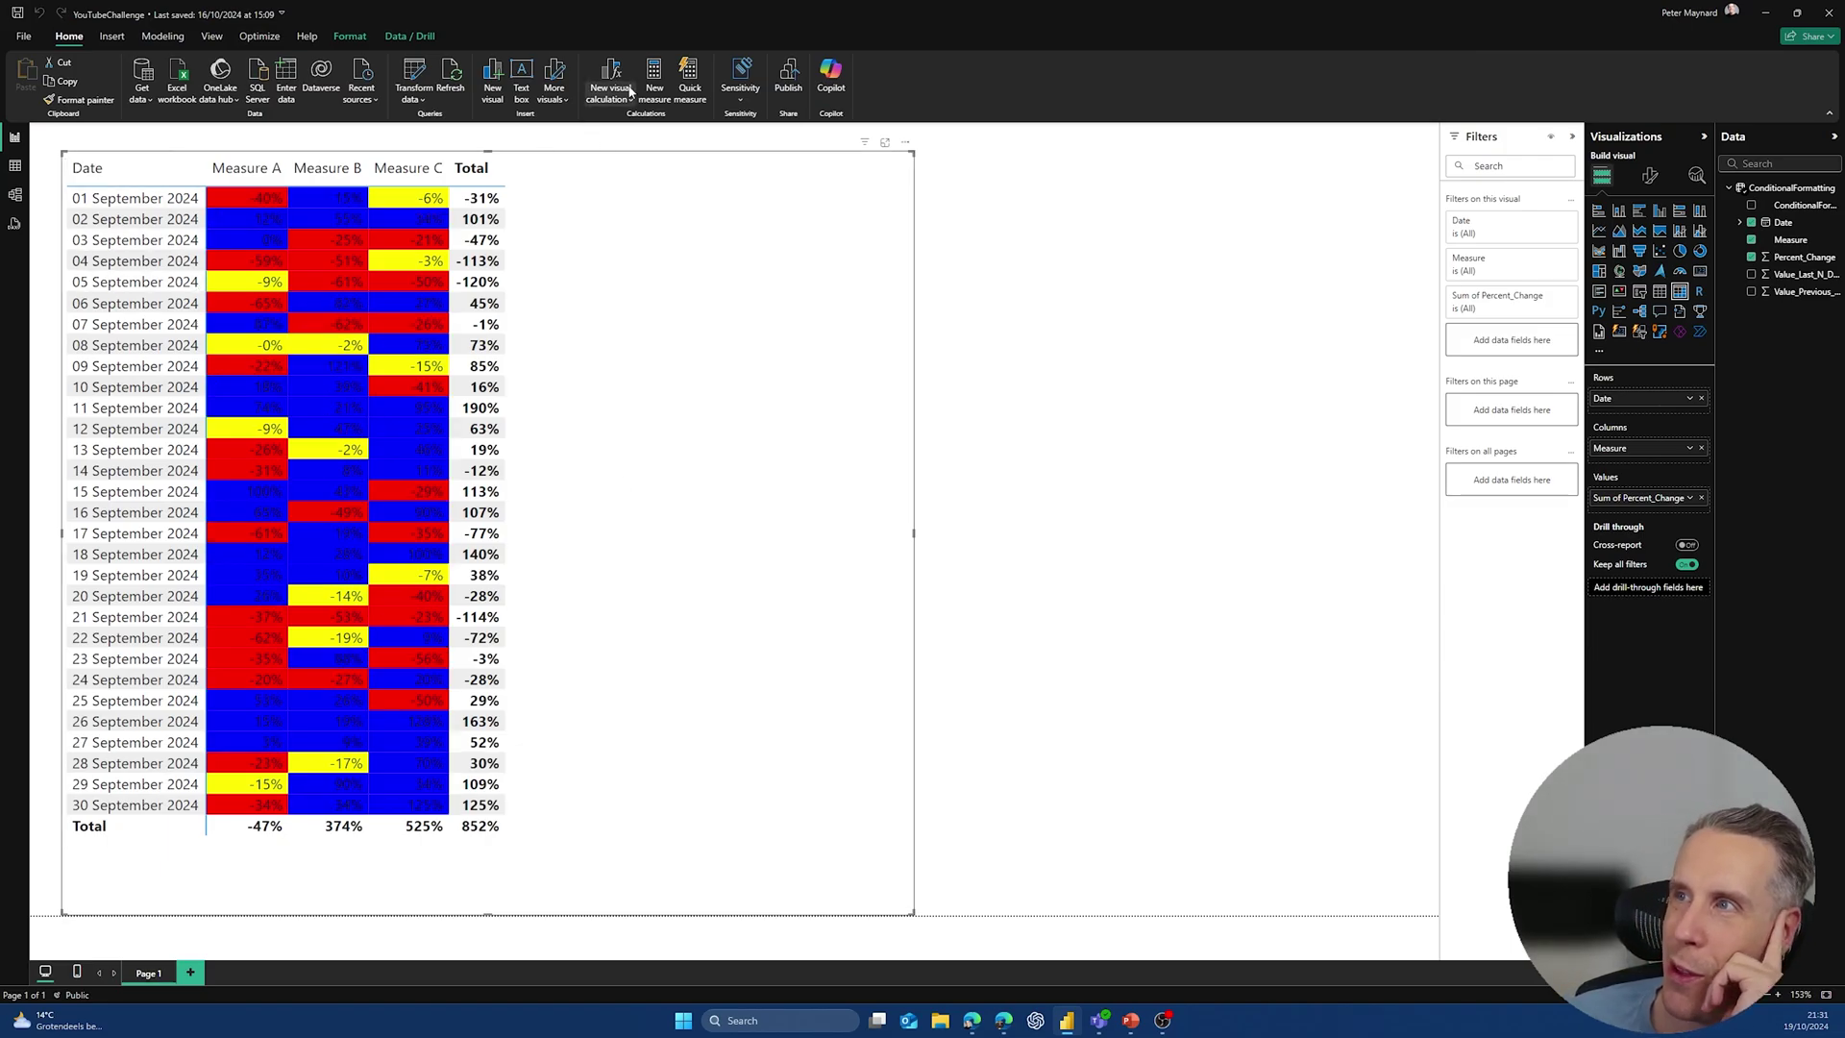
# Step: Change the conditional column's first output from Blue back to Green and Close & Apply
pyautogui.click(409, 79)
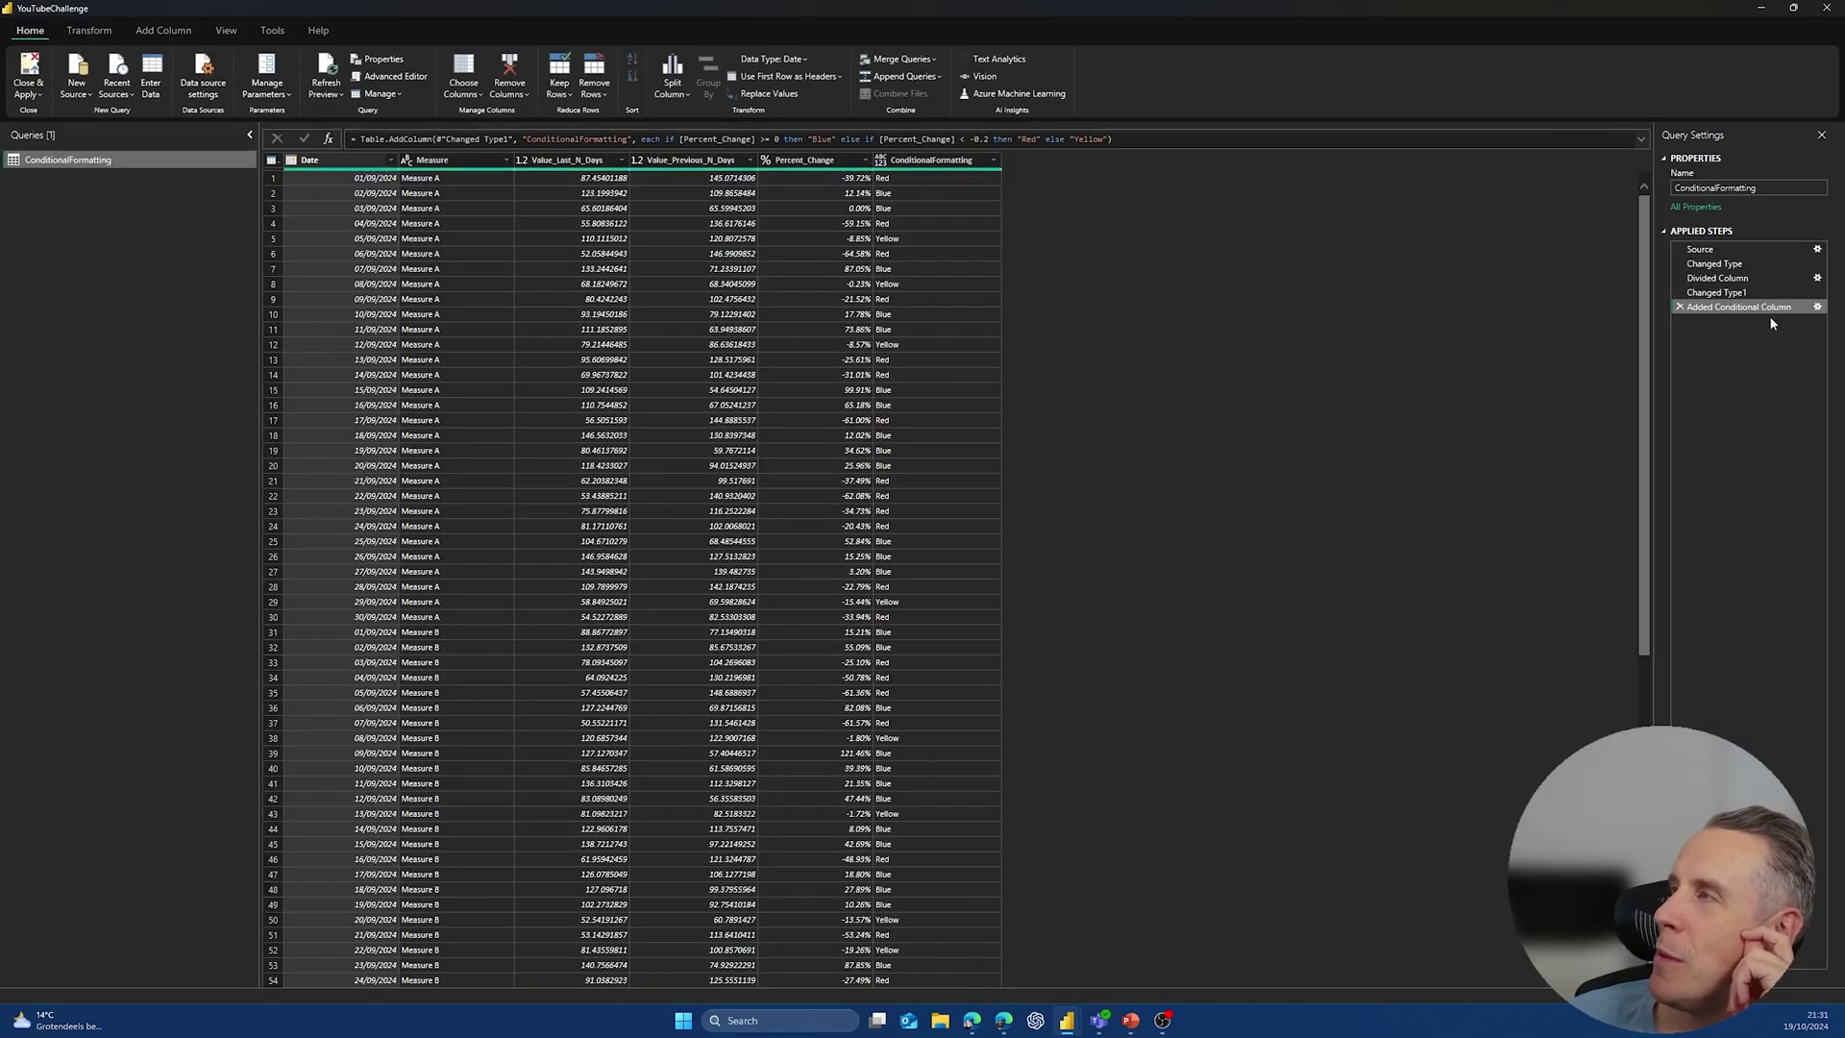
pyautogui.click(1817, 307)
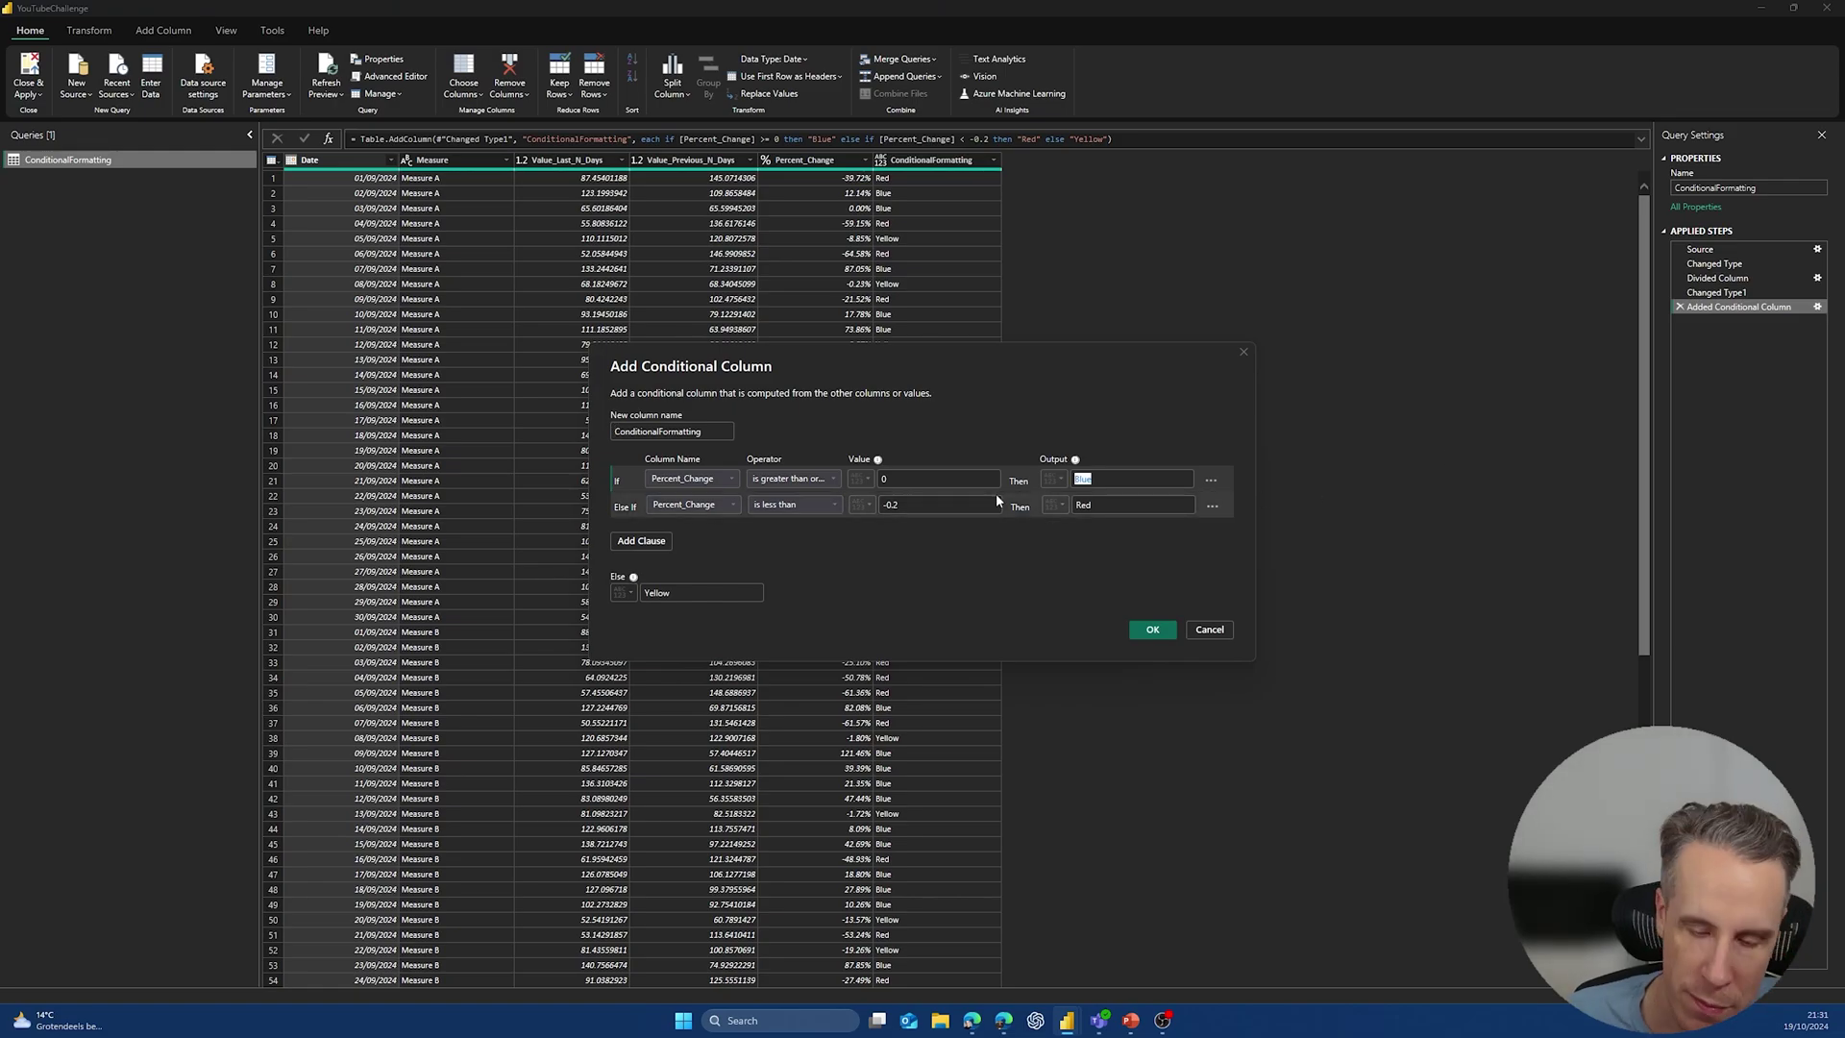
pyautogui.write('Green')
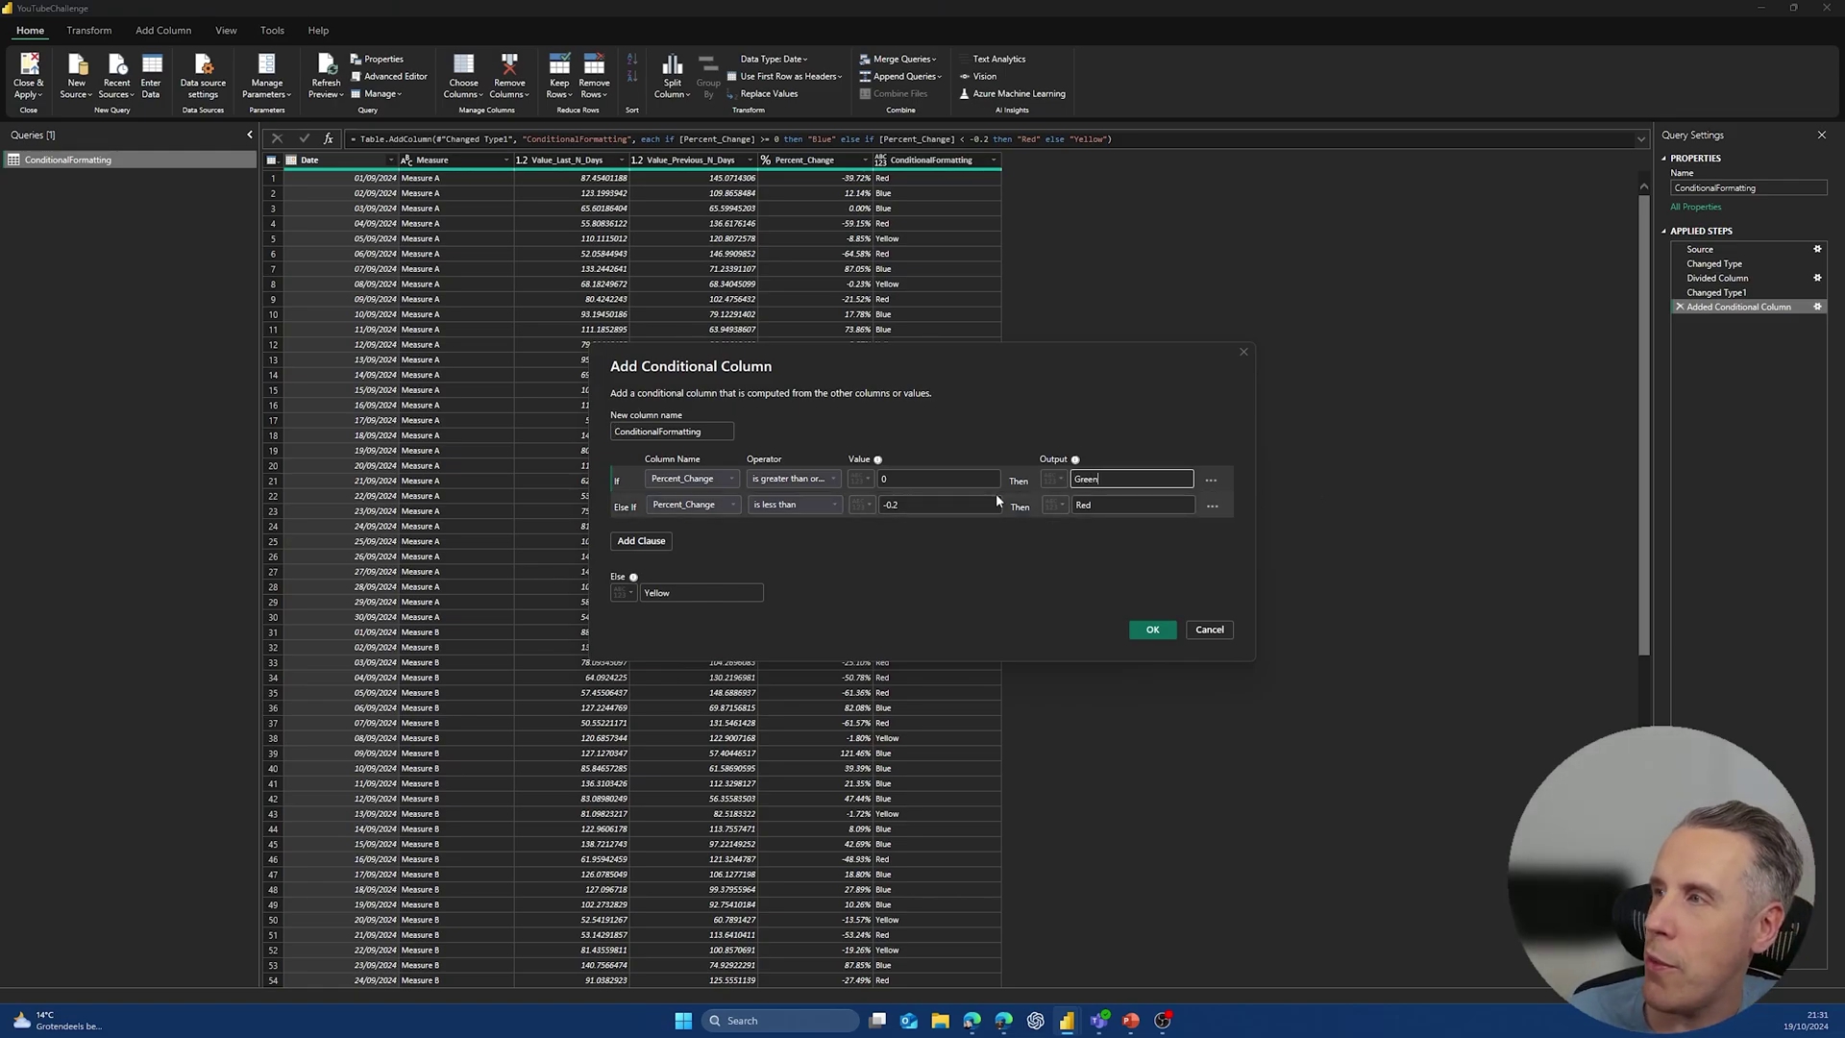
pyautogui.click(1152, 629)
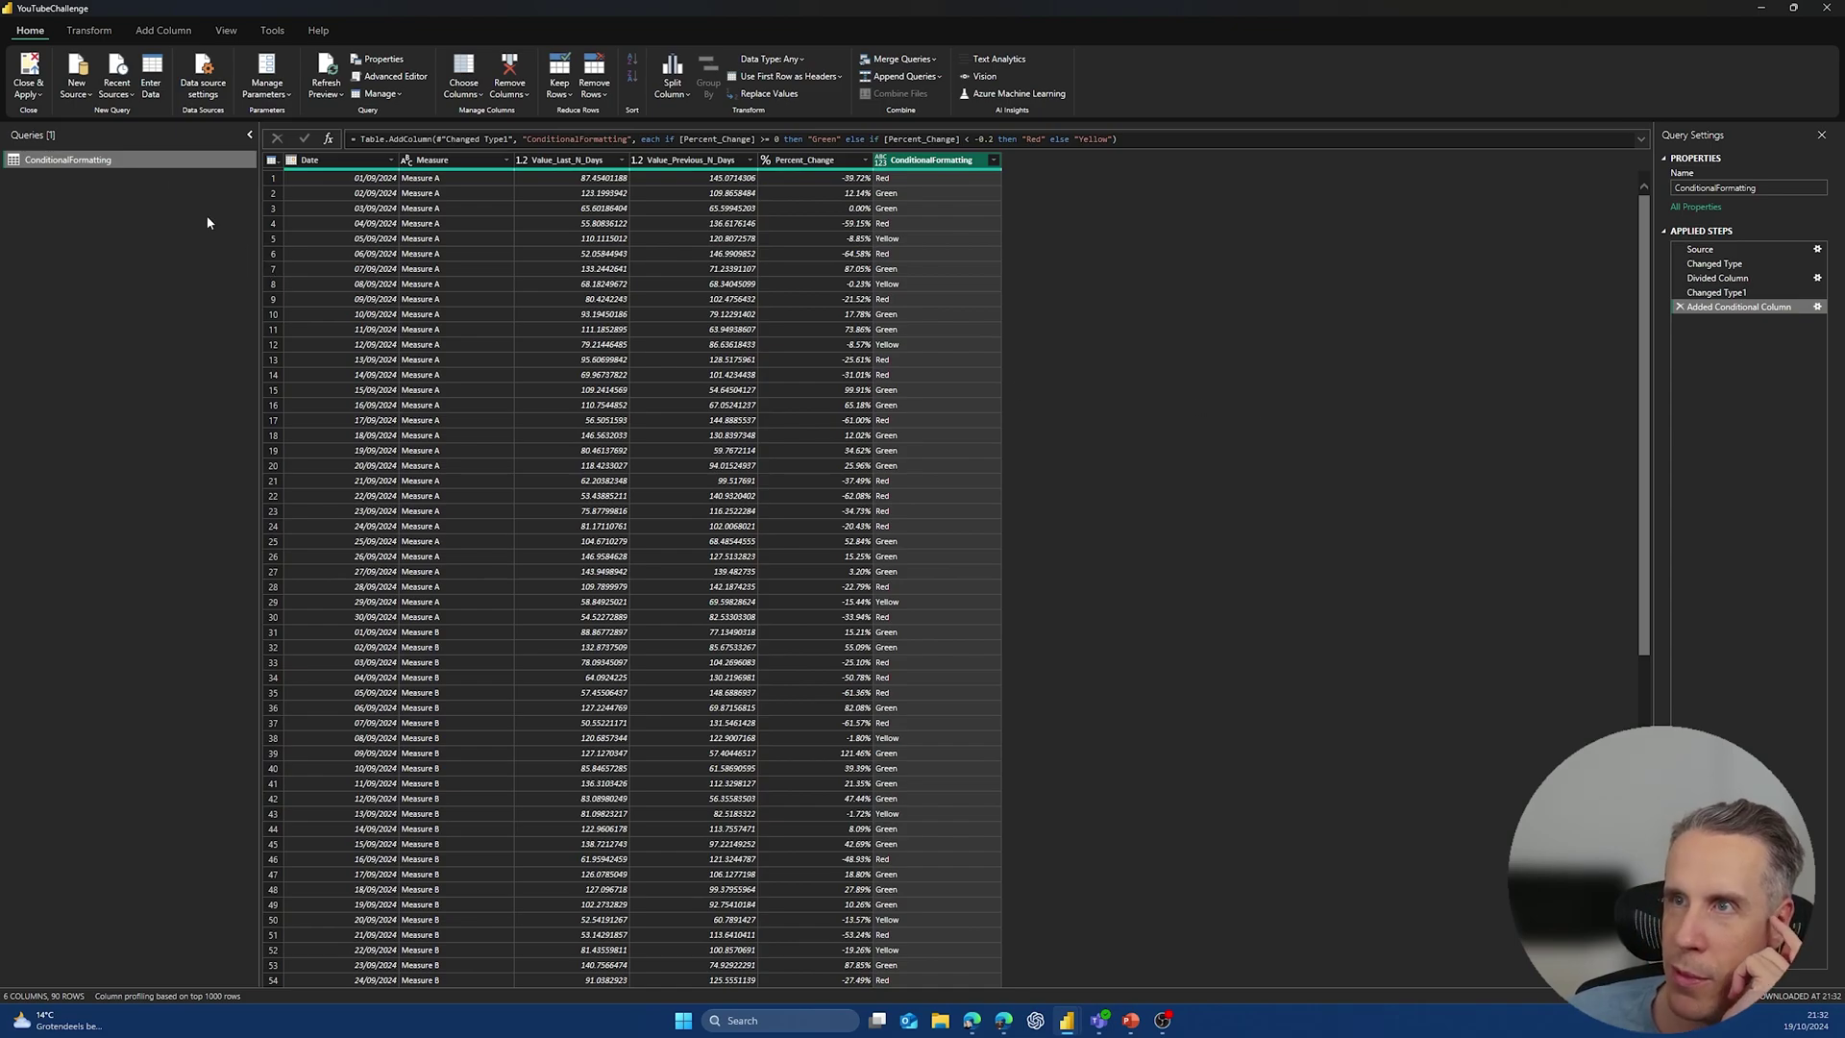
pyautogui.click(29, 72)
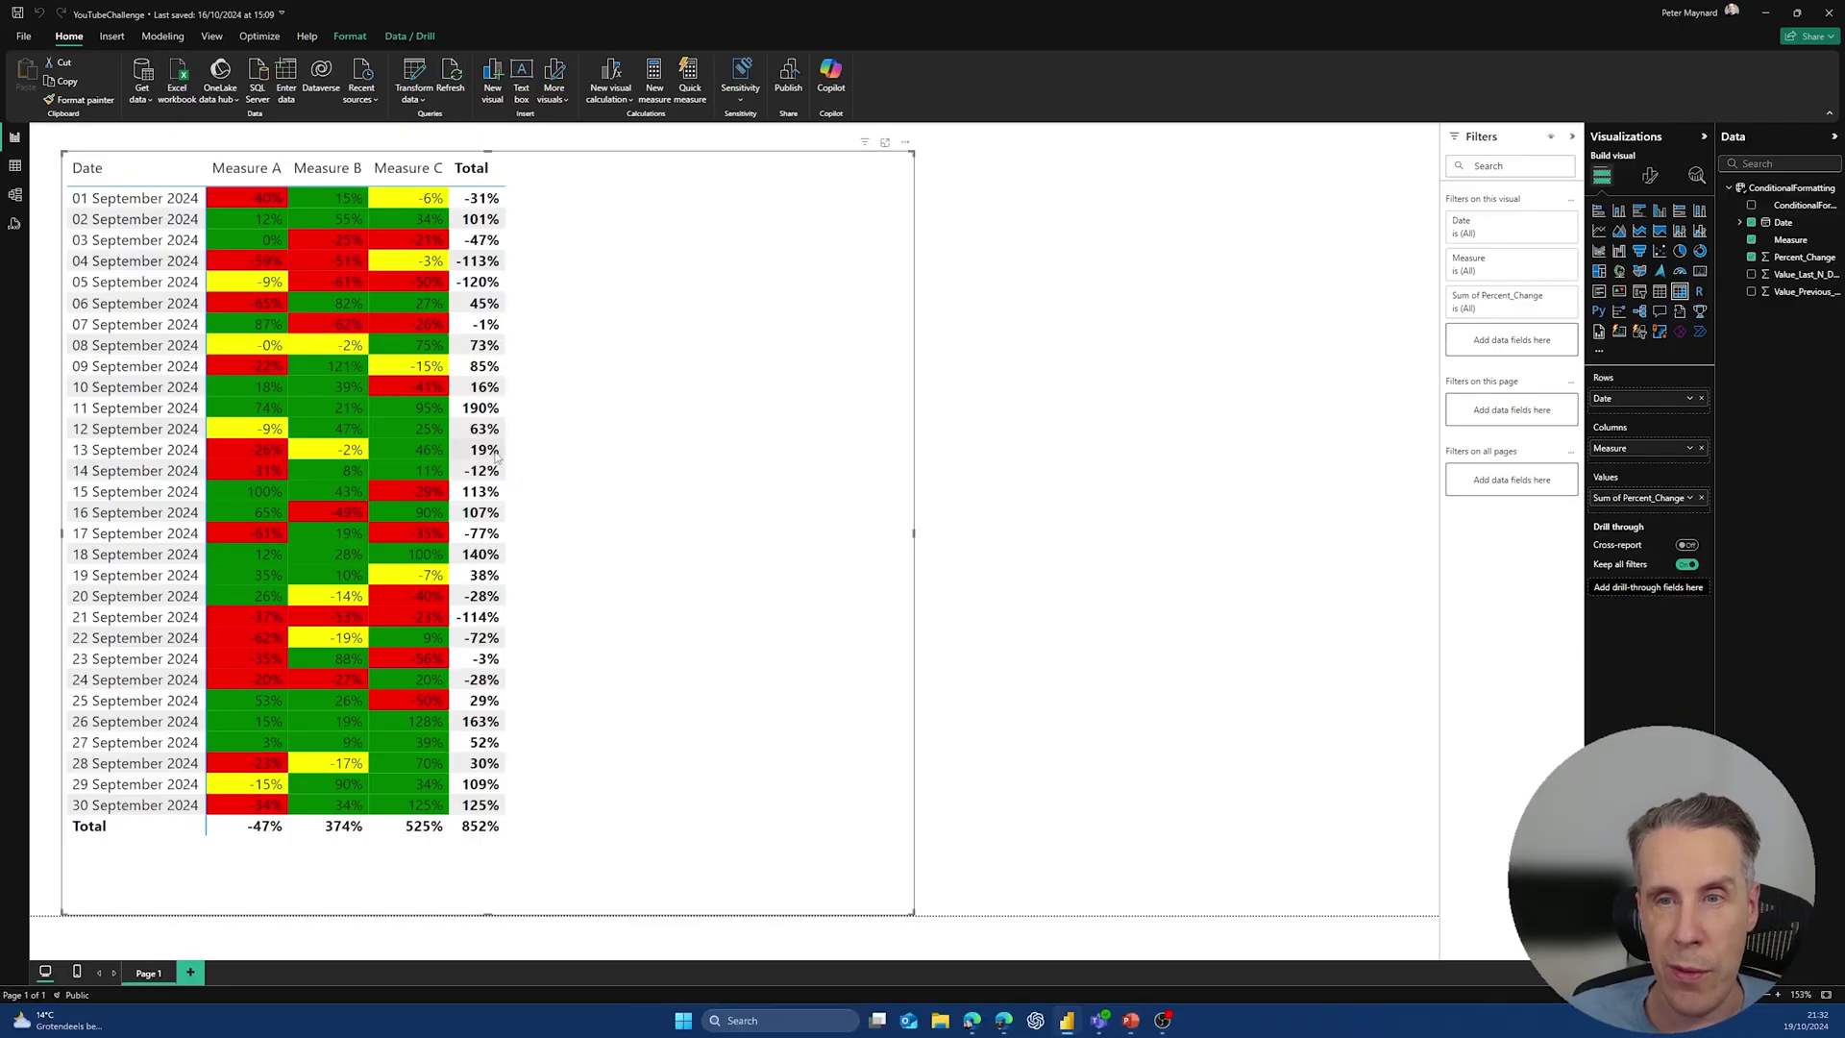
pyautogui.click(1689, 498)
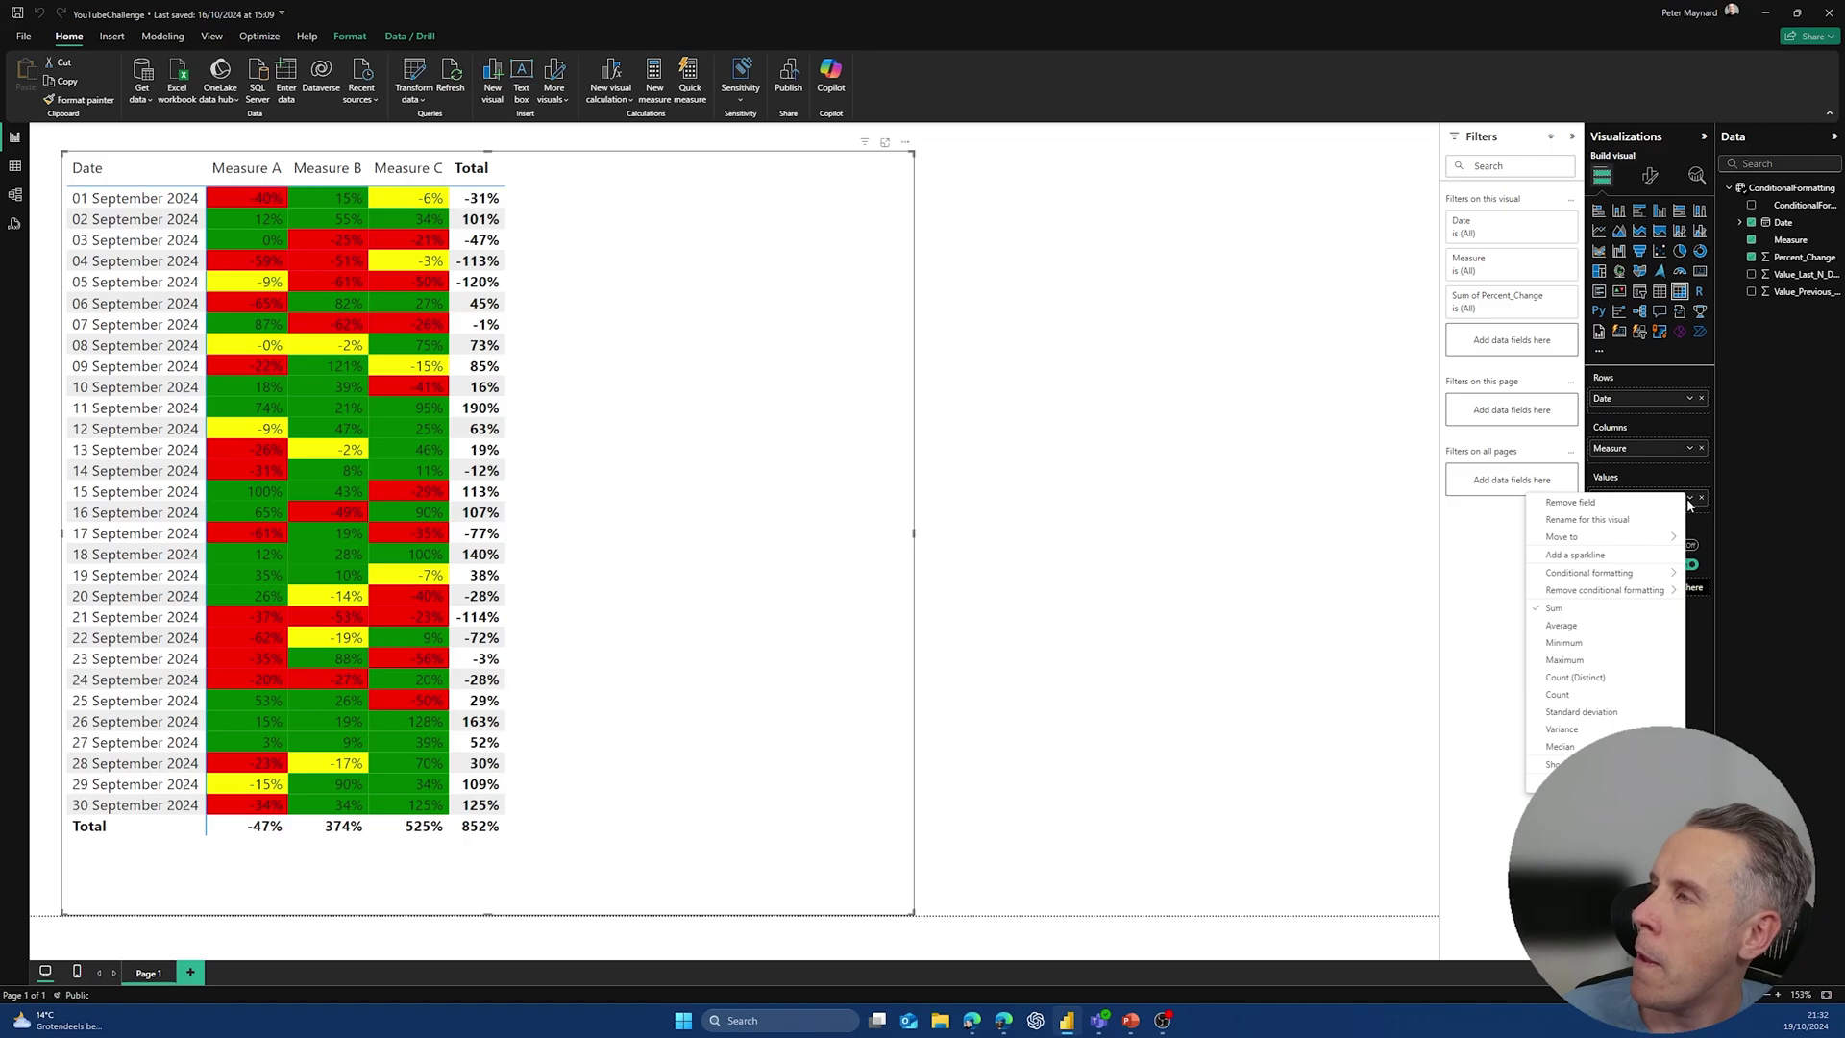
pyautogui.moveTo(1623, 573)
pyautogui.click(1710, 575)
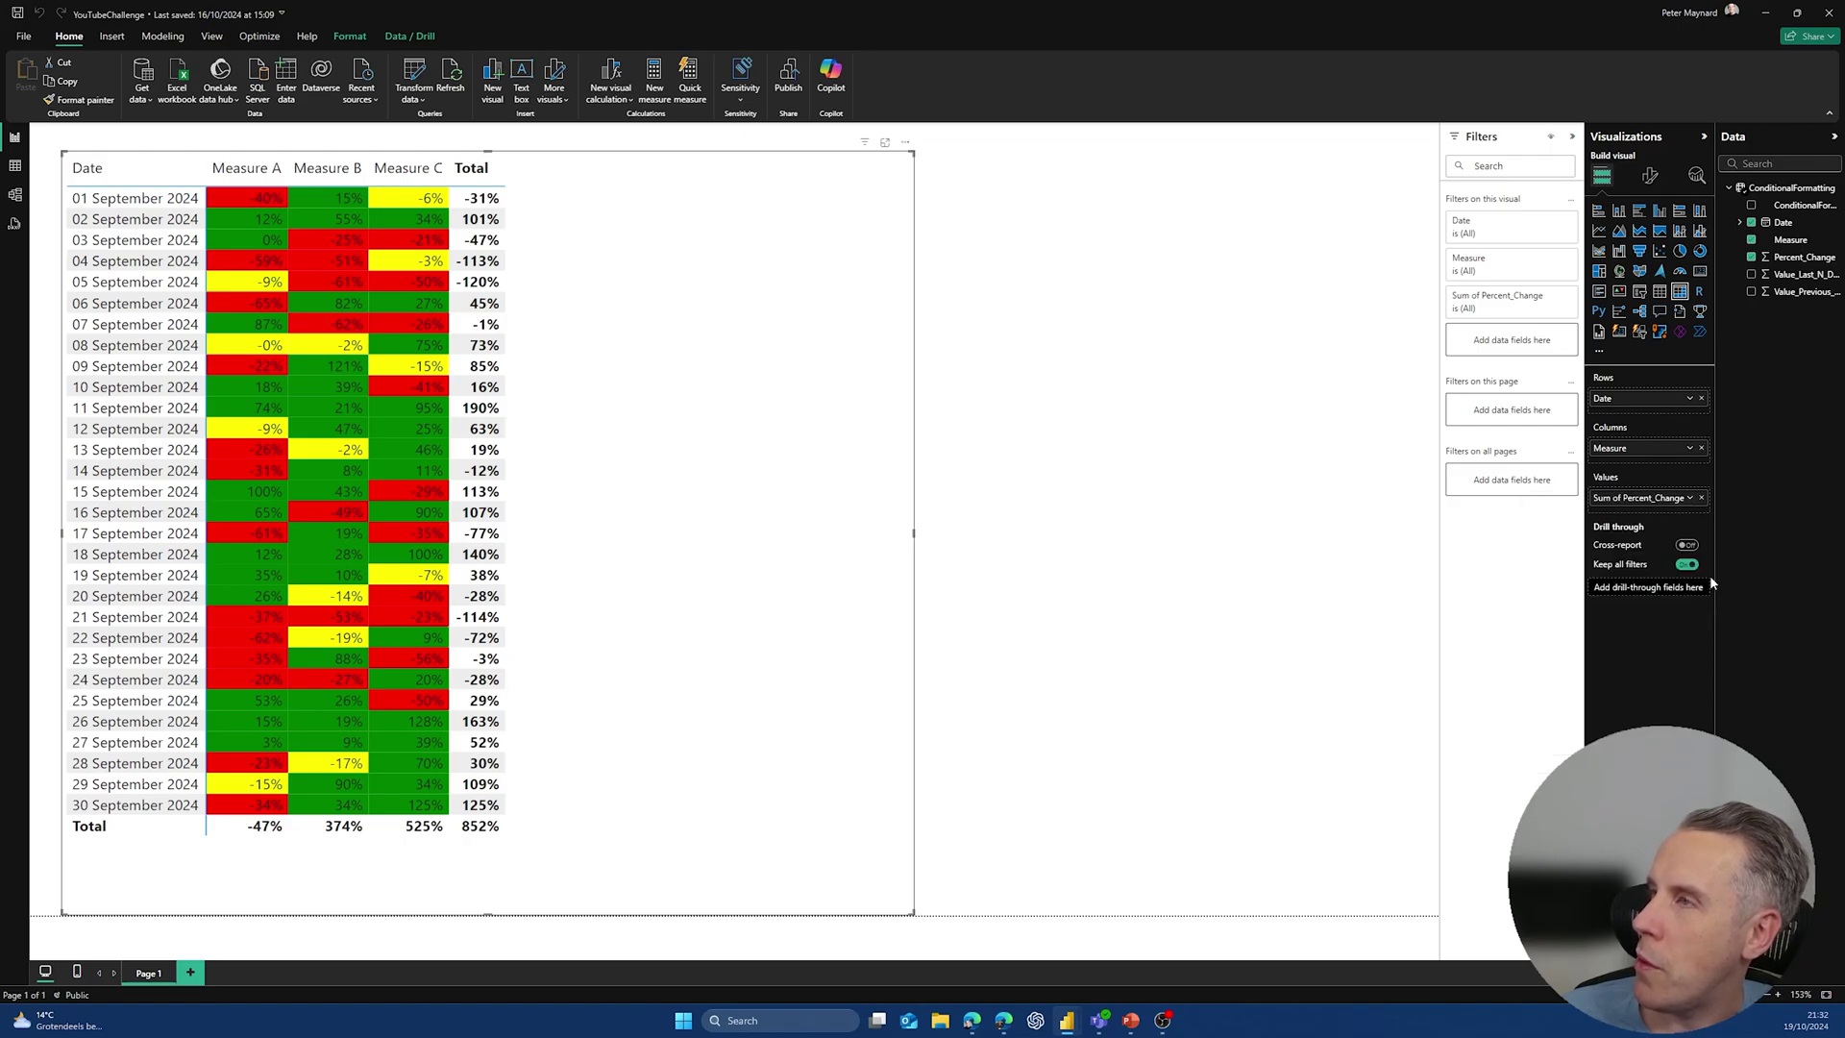
pyautogui.click(742, 349)
pyautogui.click(678, 384)
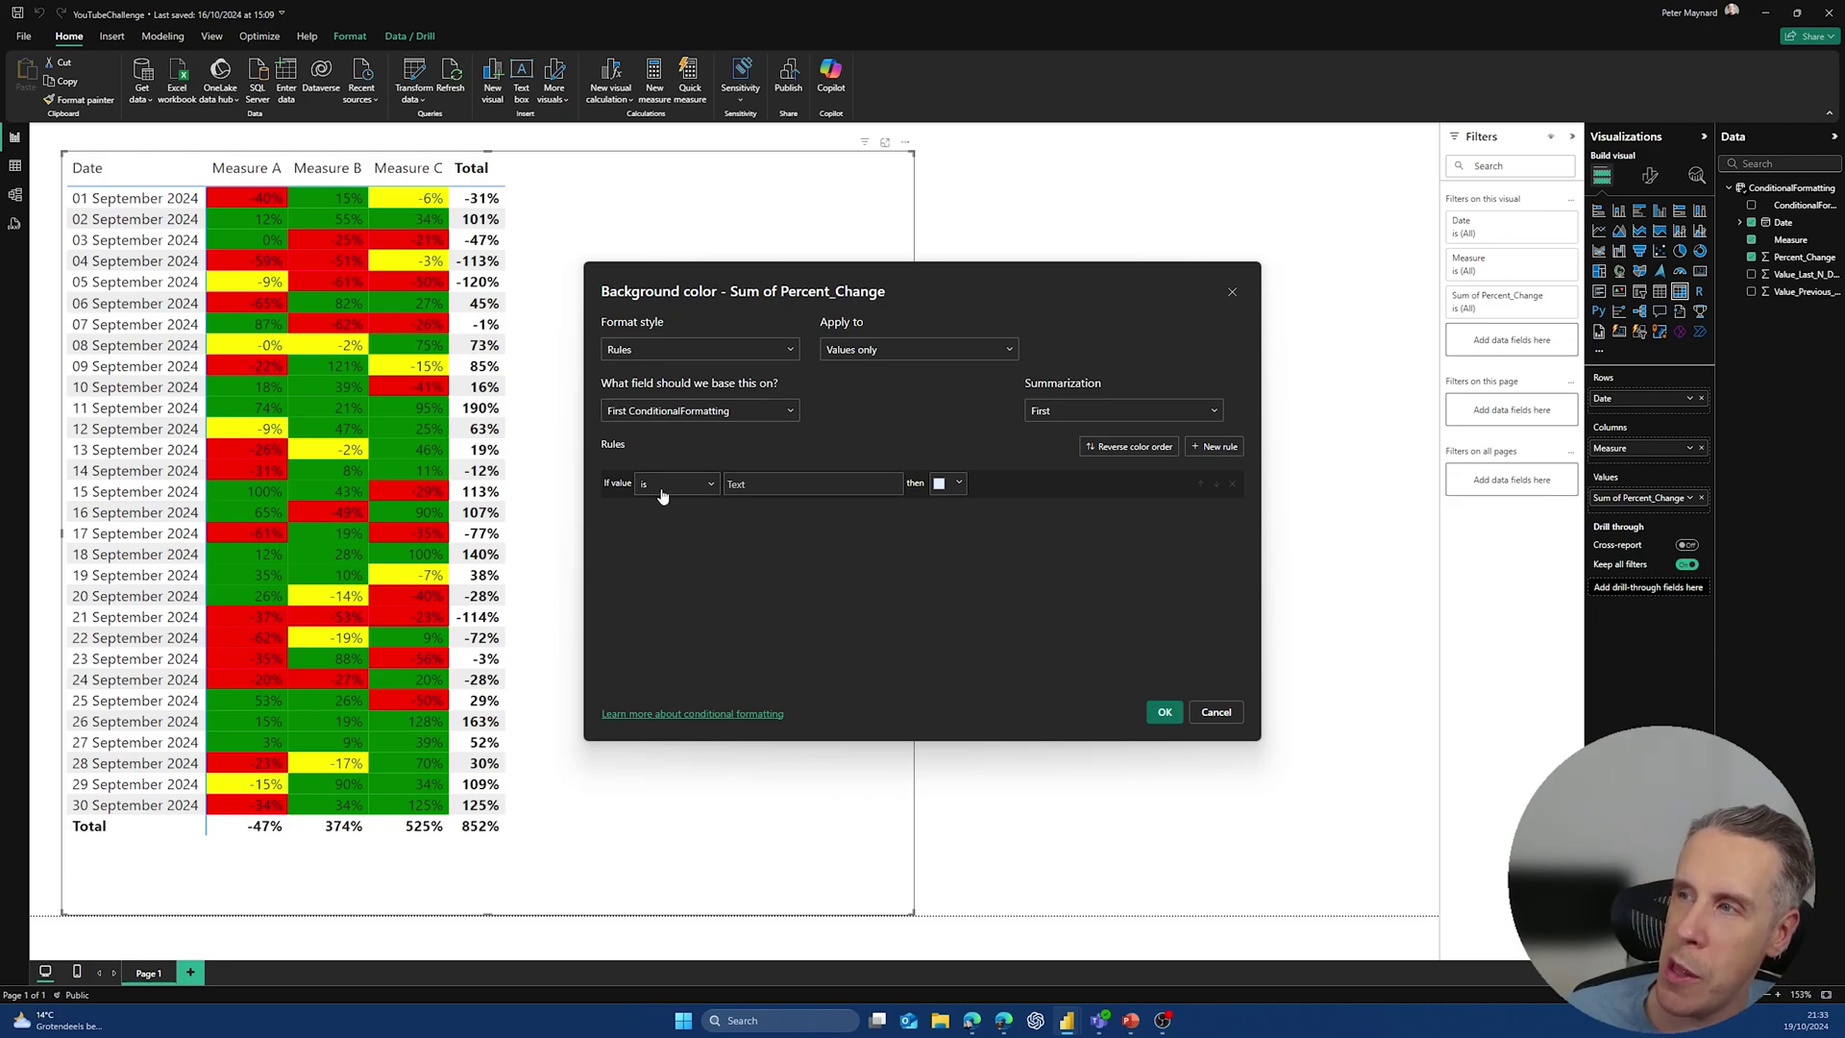
pyautogui.click(725, 412)
pyautogui.click(891, 406)
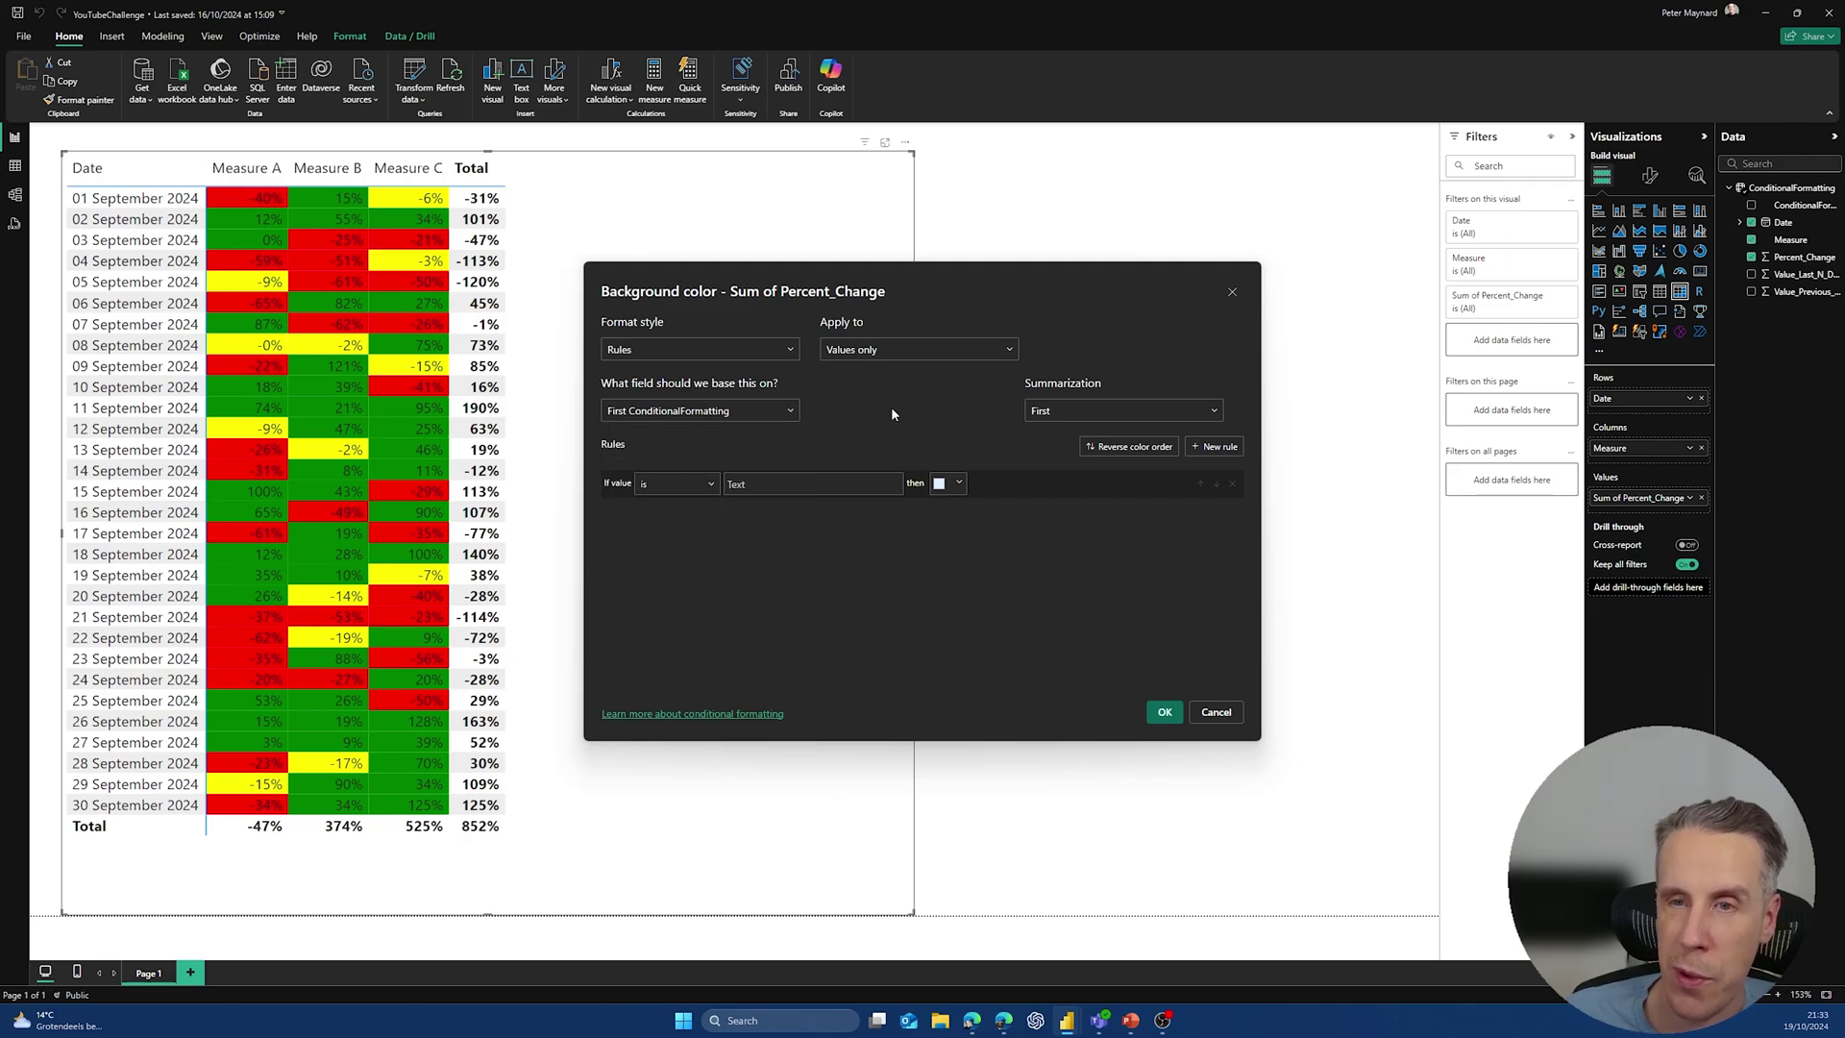
pyautogui.click(1216, 713)
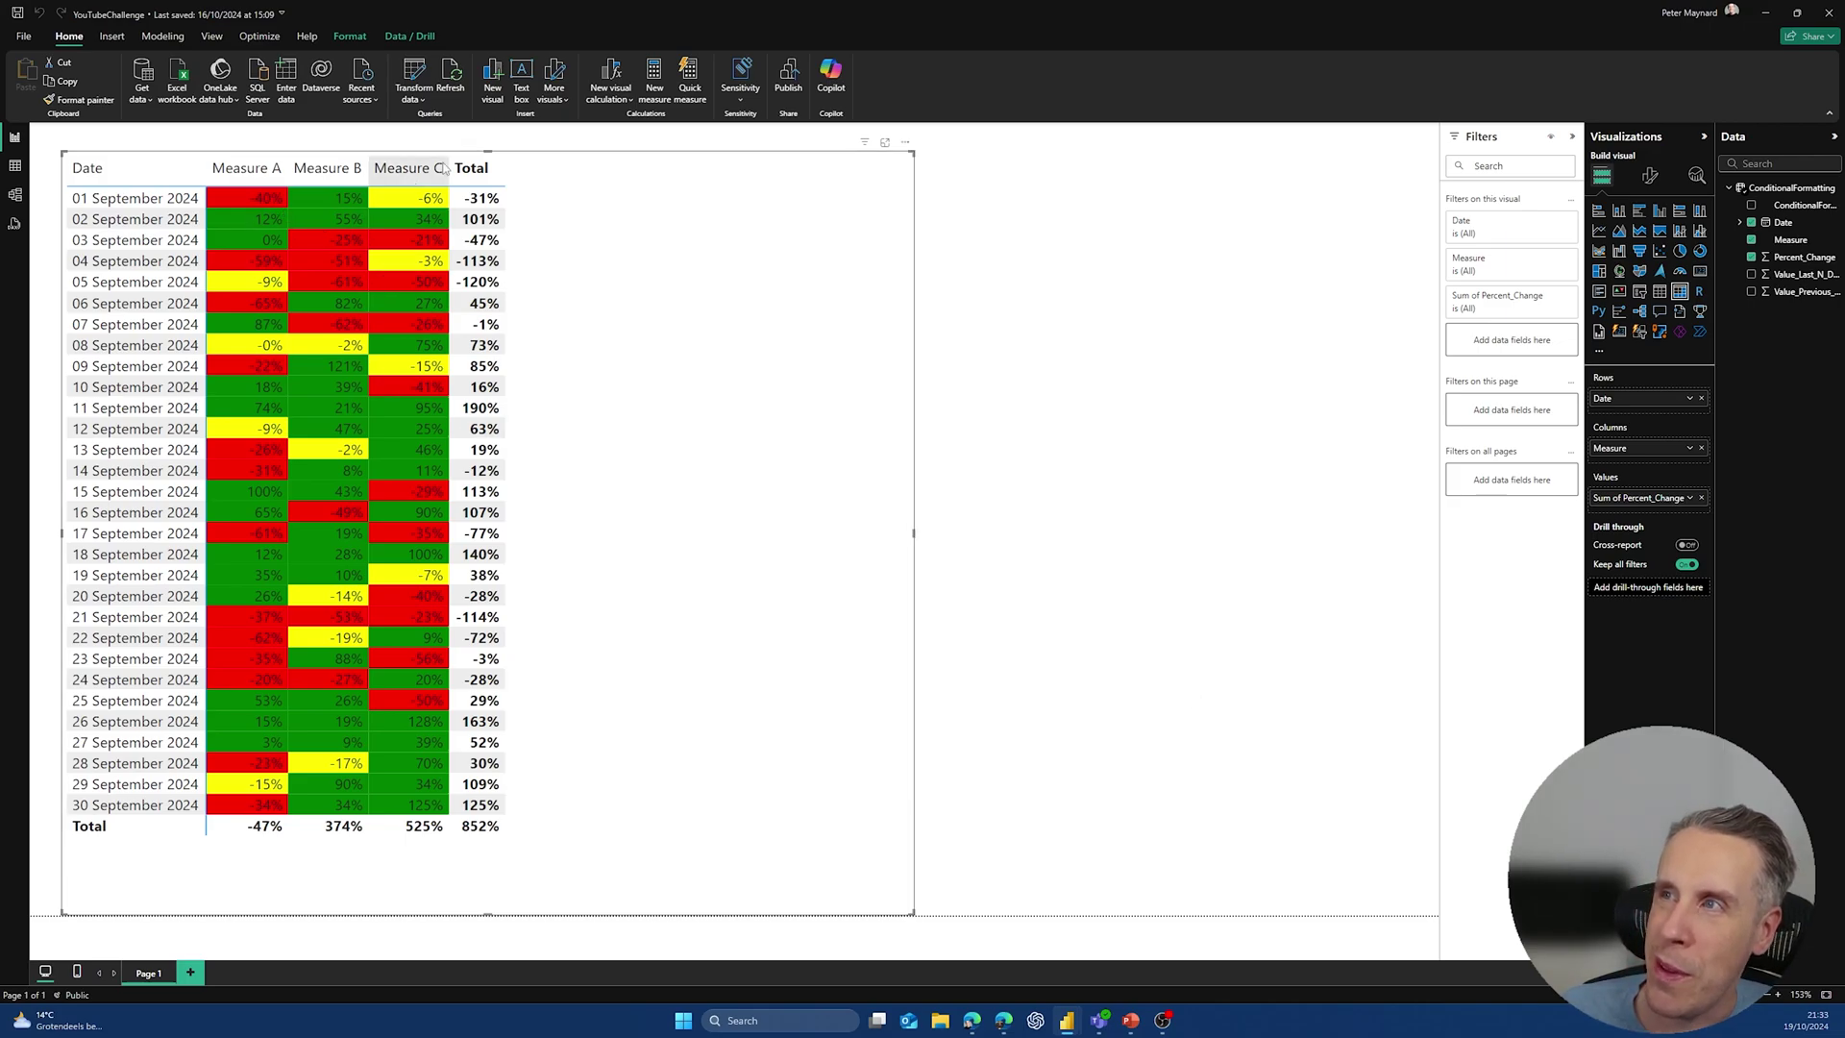
pyautogui.click(410, 70)
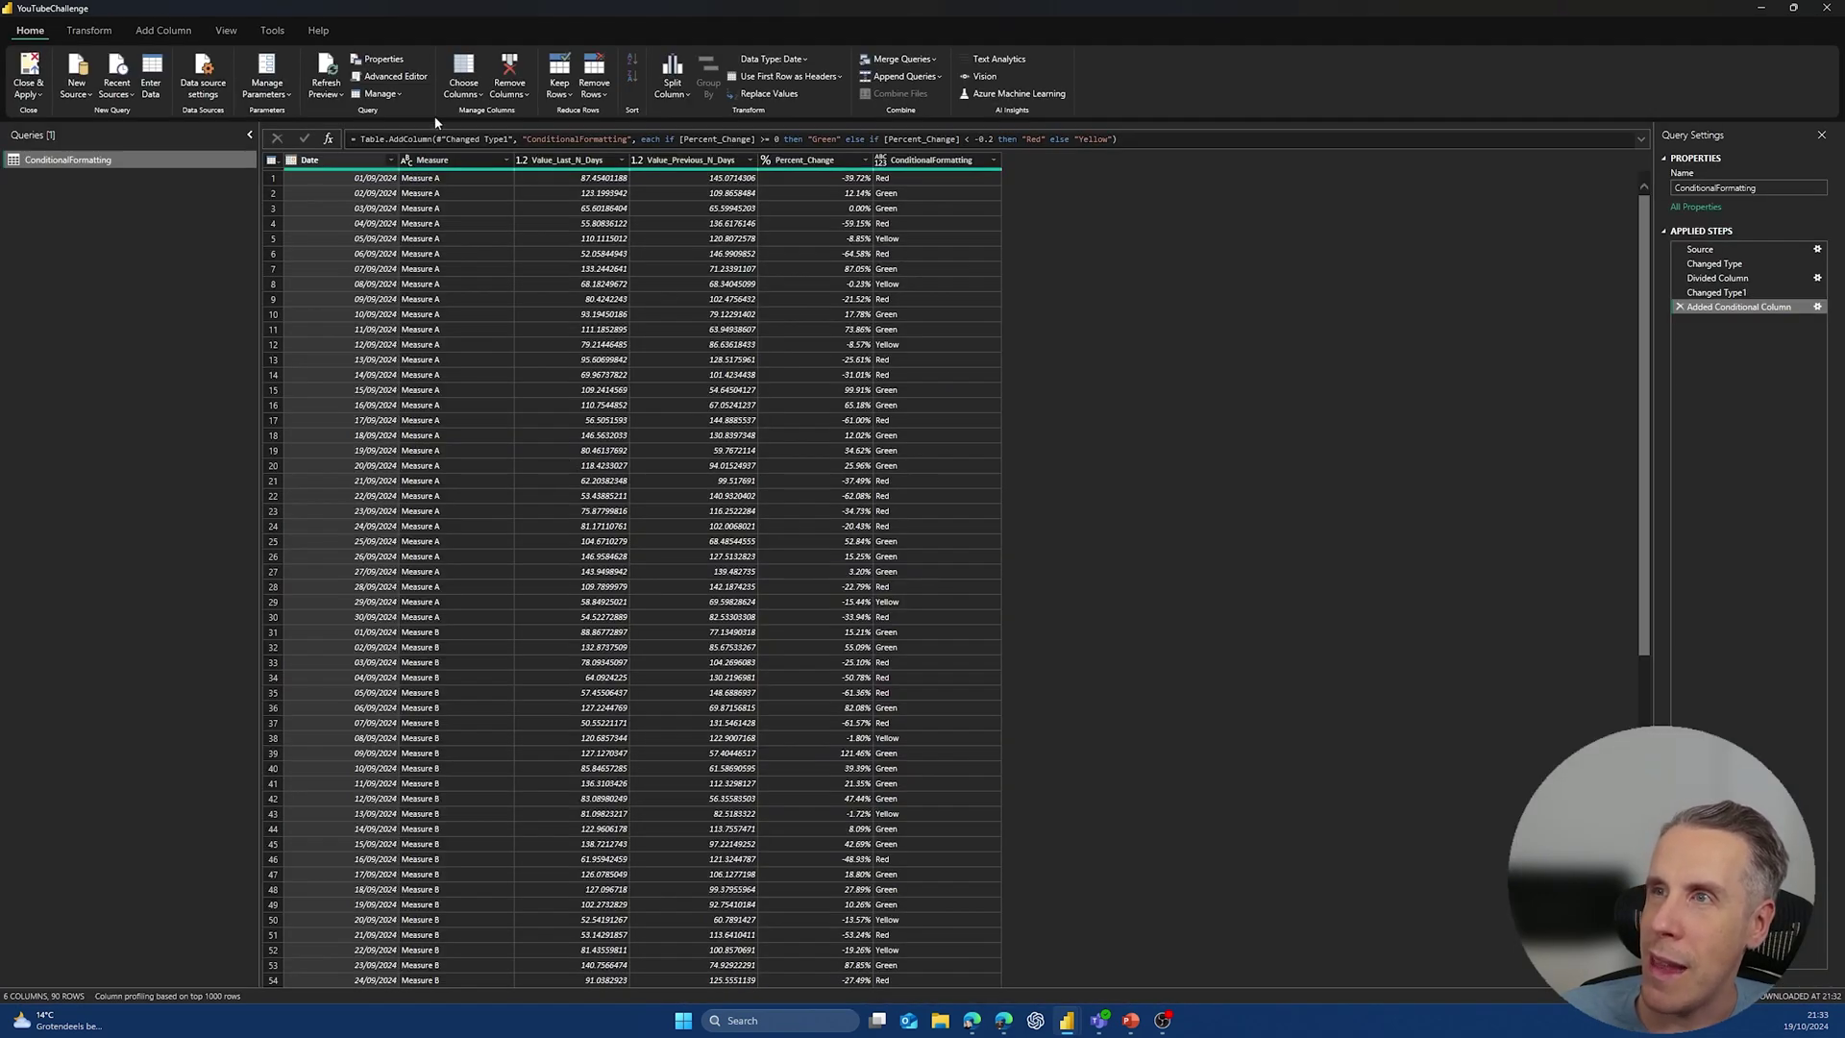
pyautogui.click(163, 29)
pyautogui.click(216, 59)
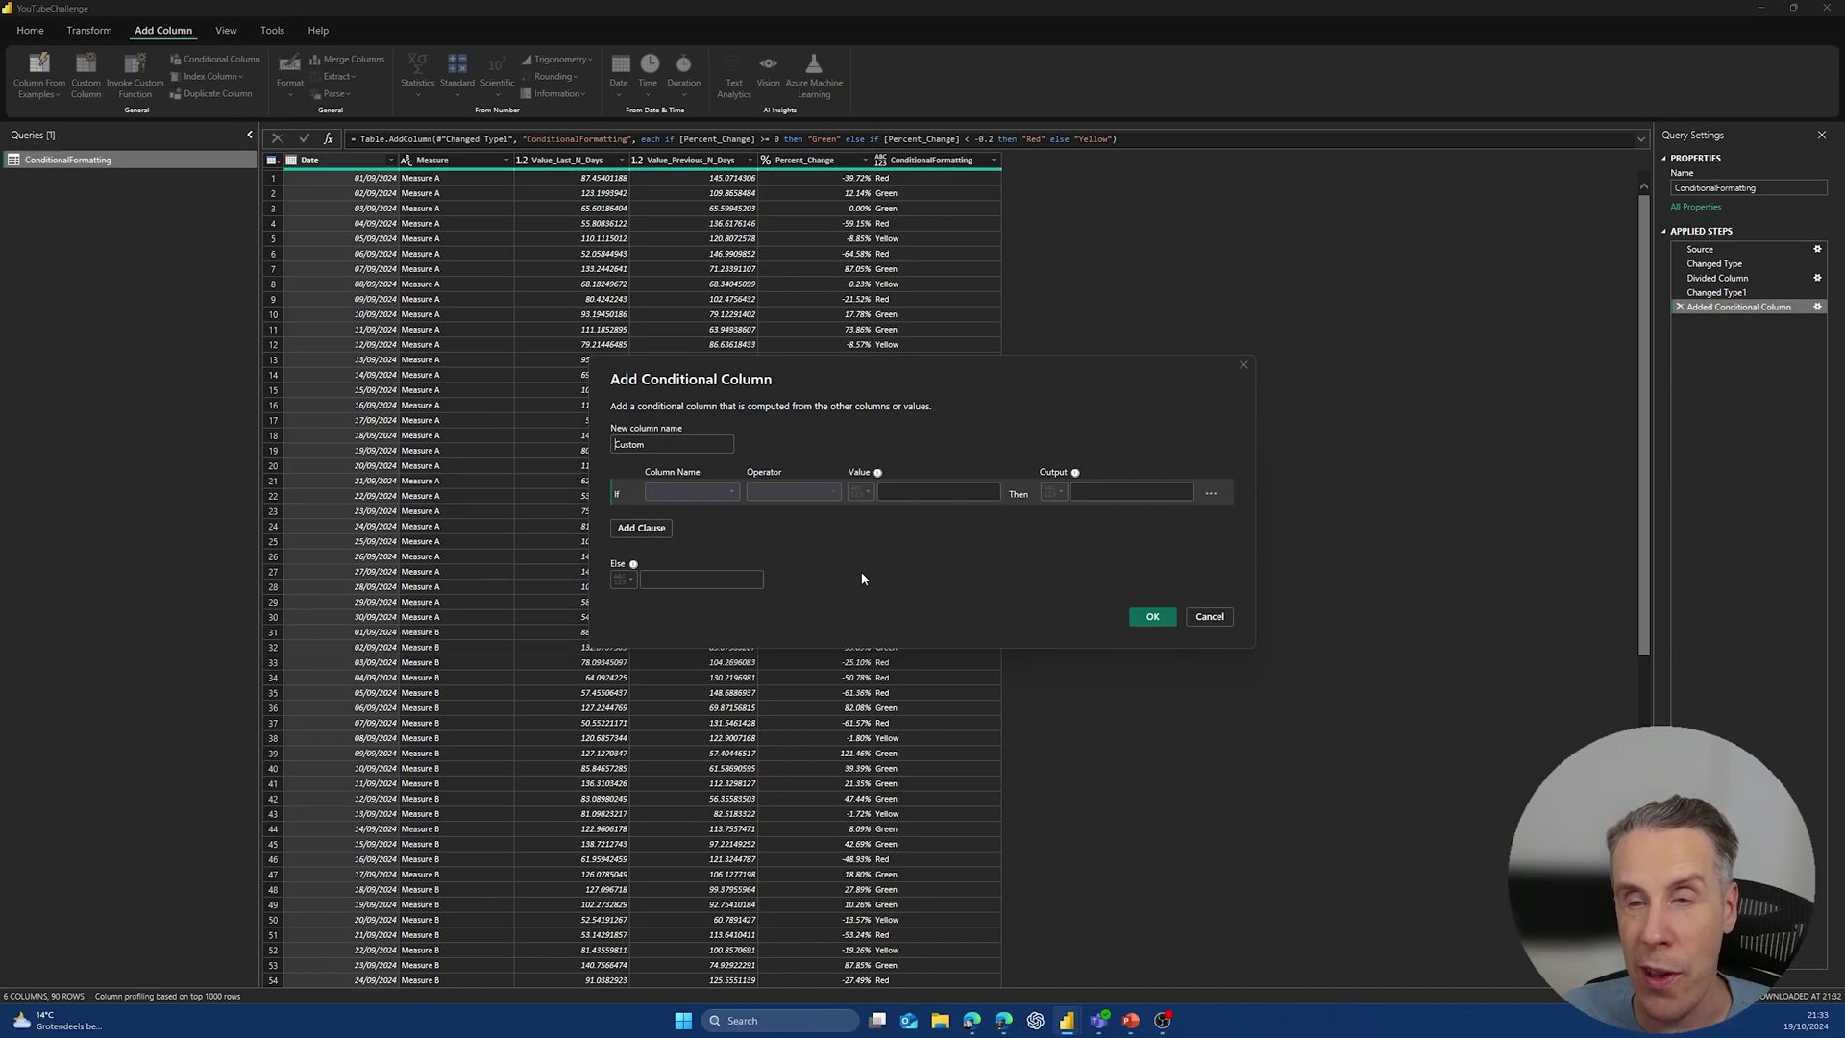
pyautogui.click(1213, 617)
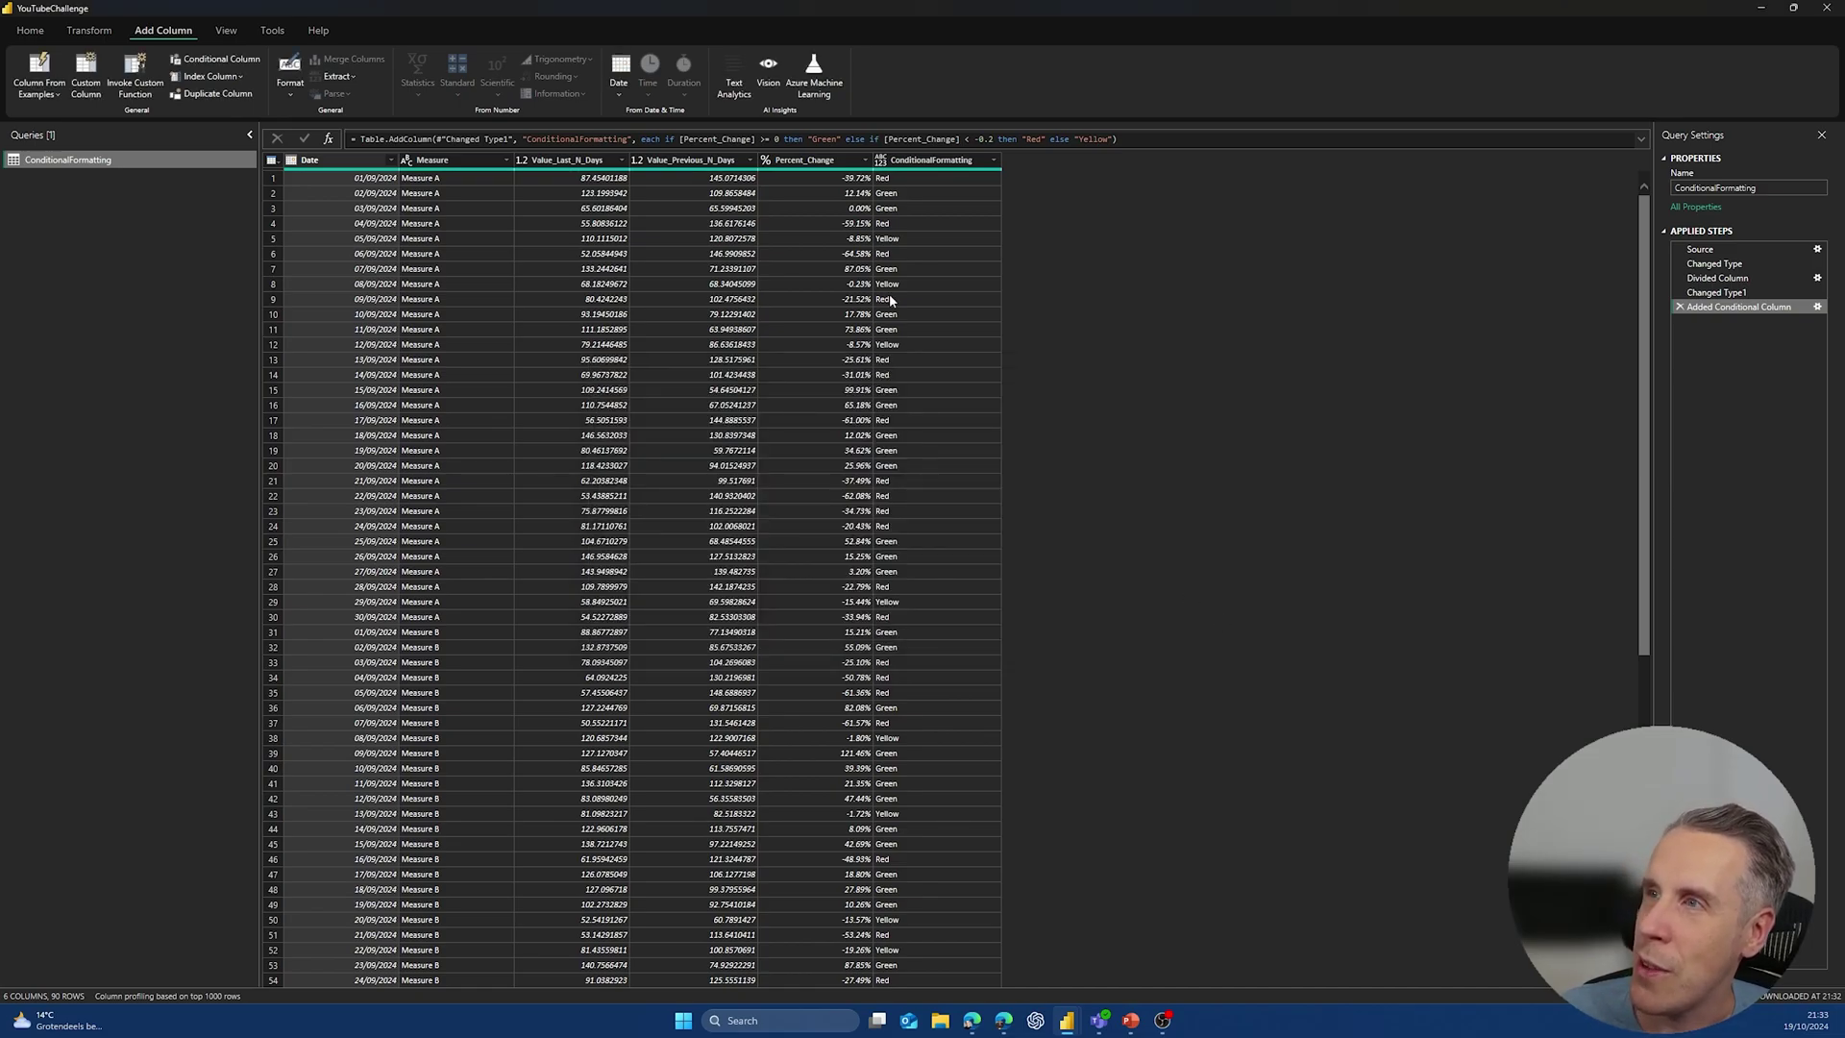
pyautogui.click(1760, 12)
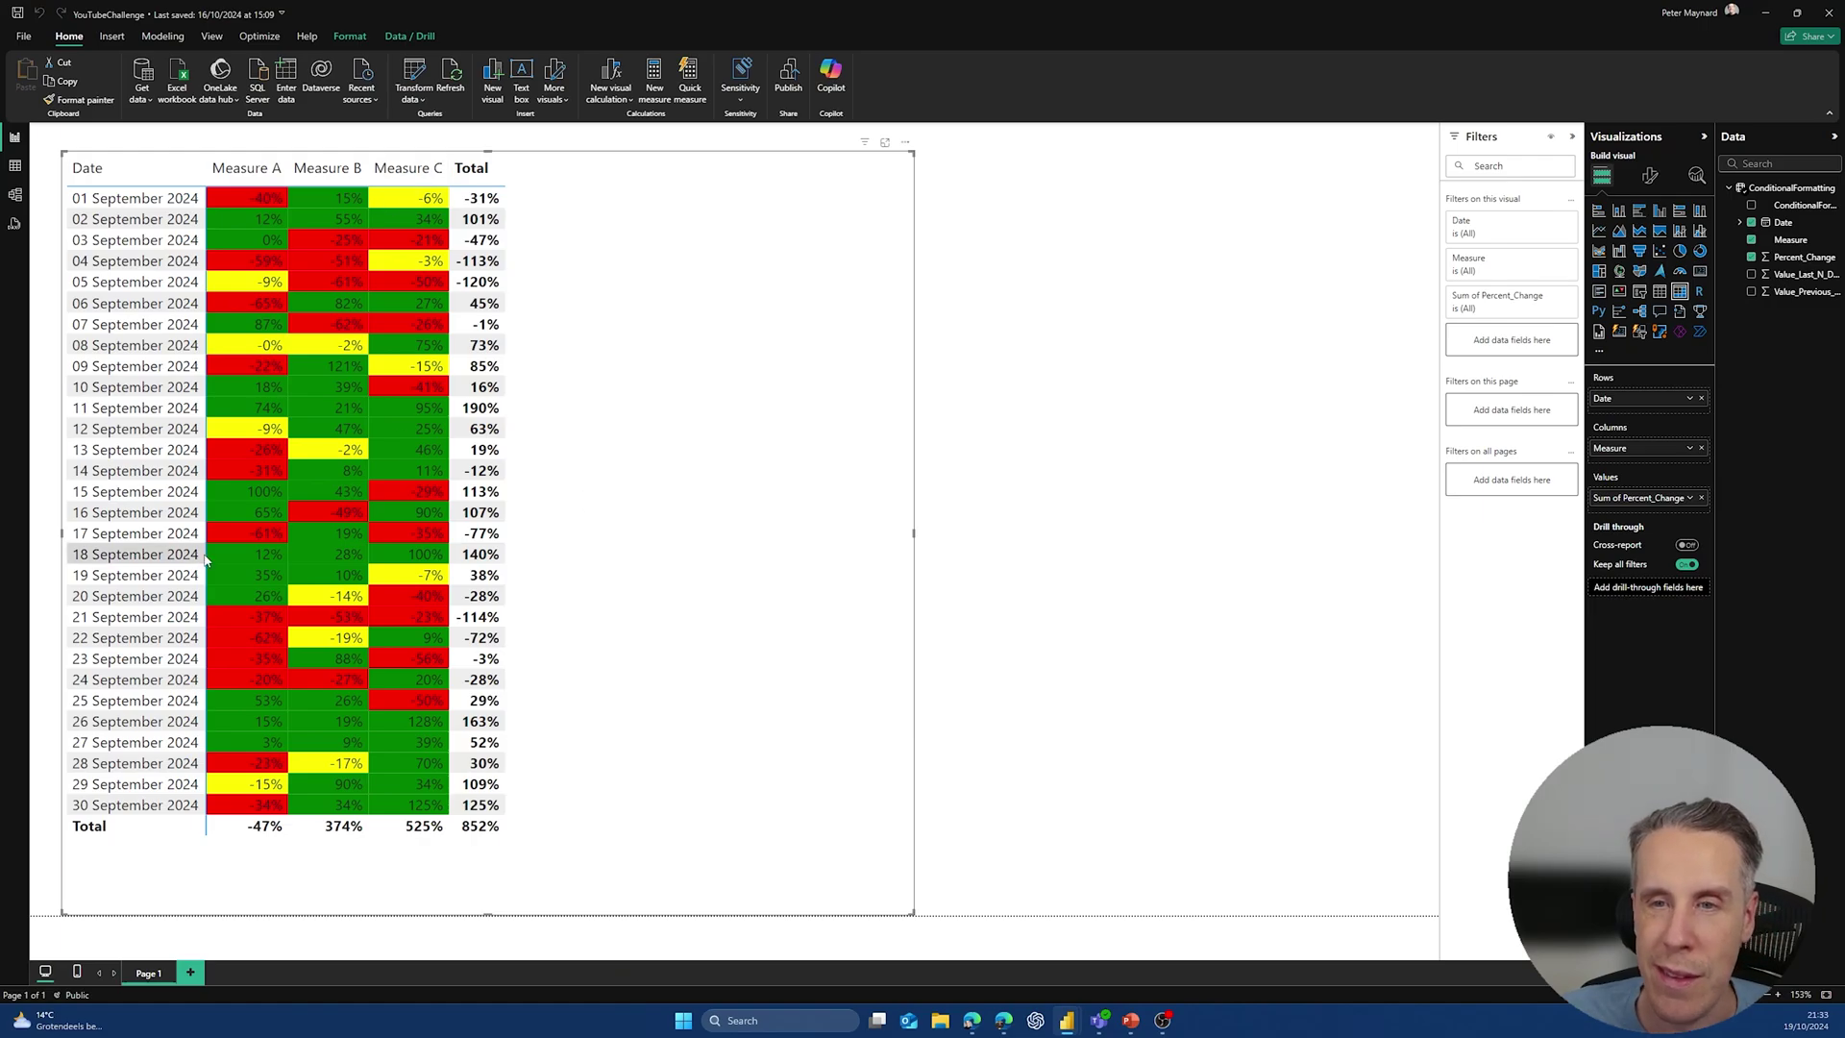